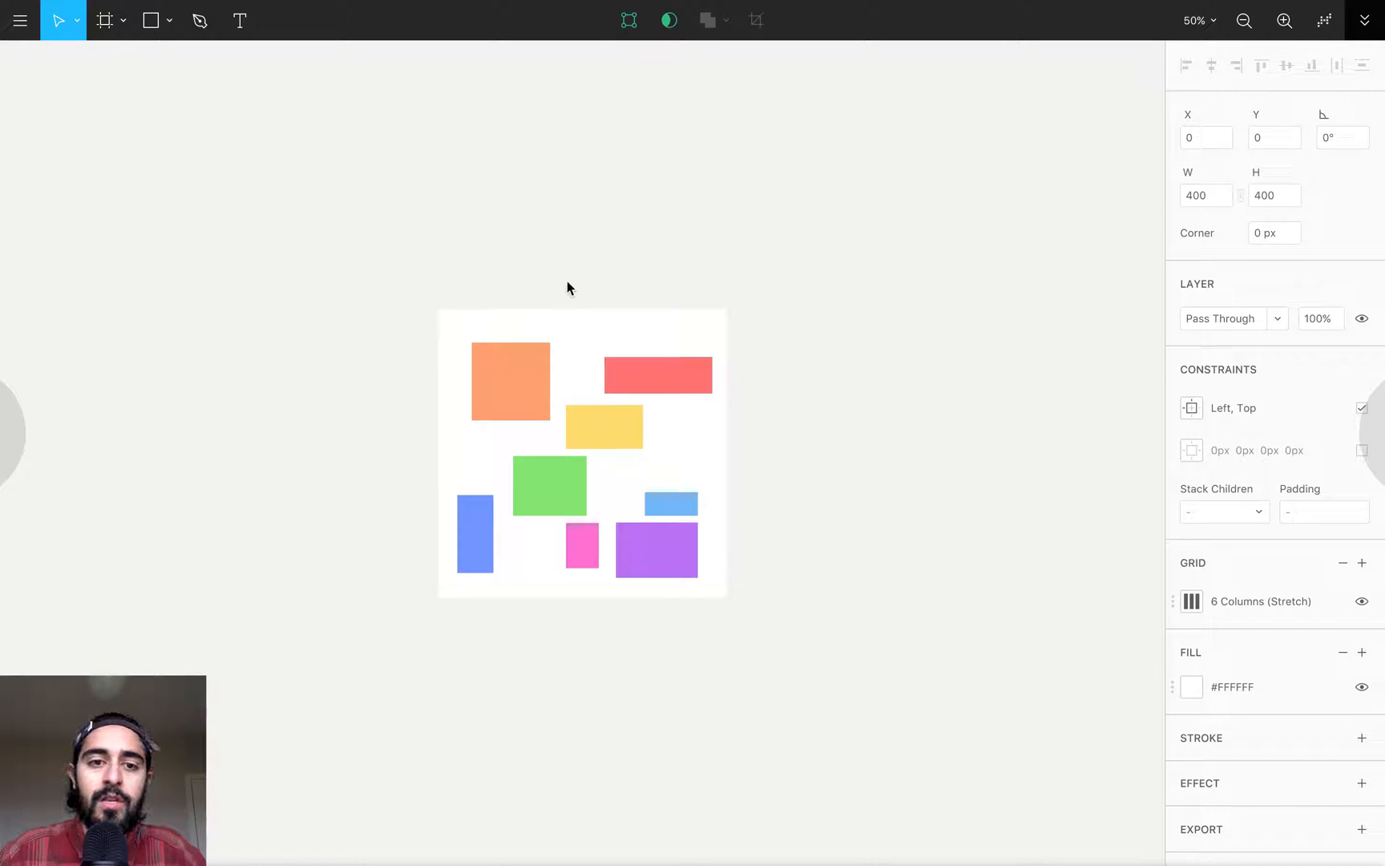
- Inspect the constraints assigned to the orange, green, dark blue, yellow and purple rectangles
{"action": "left_click", "coordinate": [520, 381]}
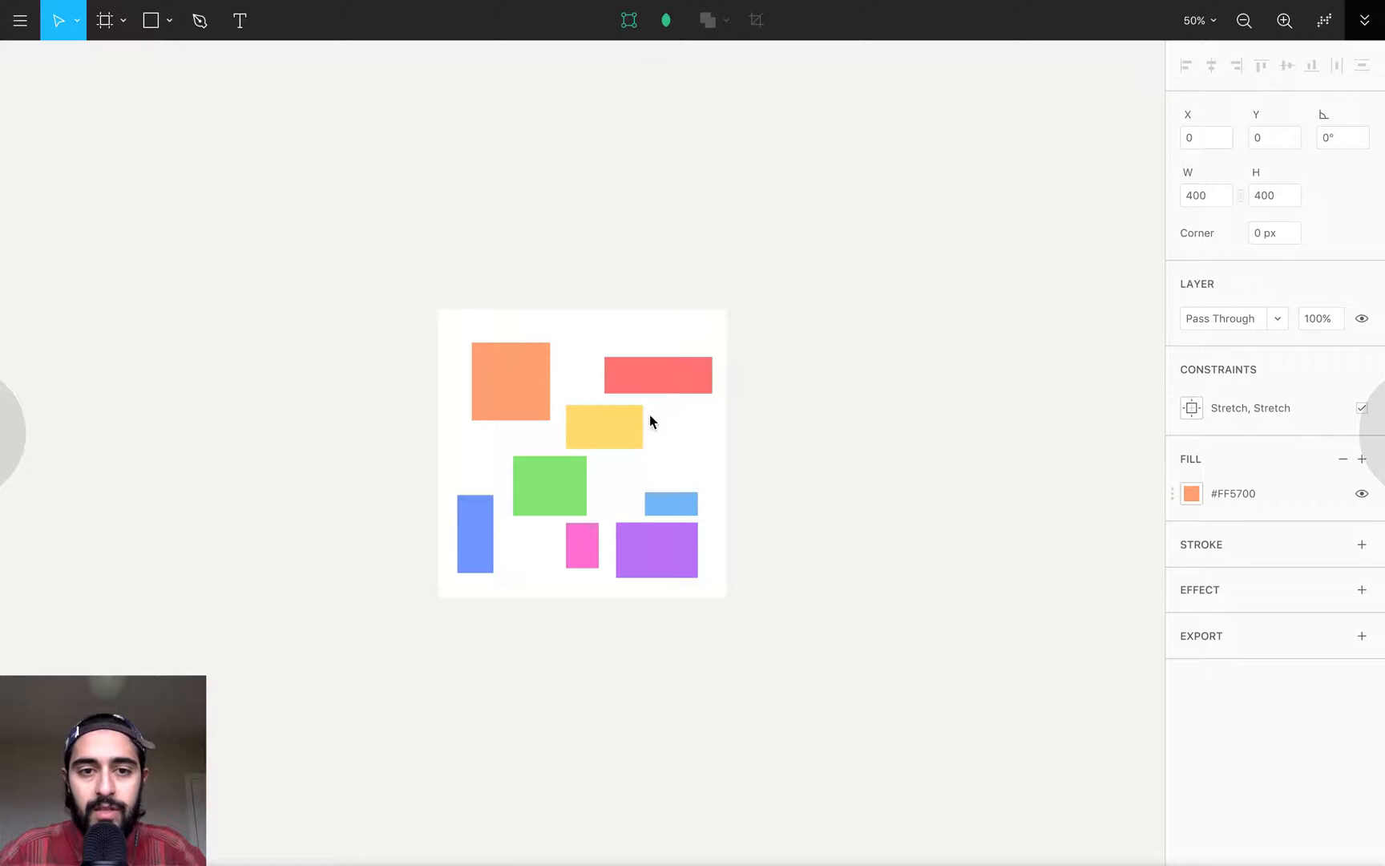
{"action": "left_click", "coordinate": [559, 480]}
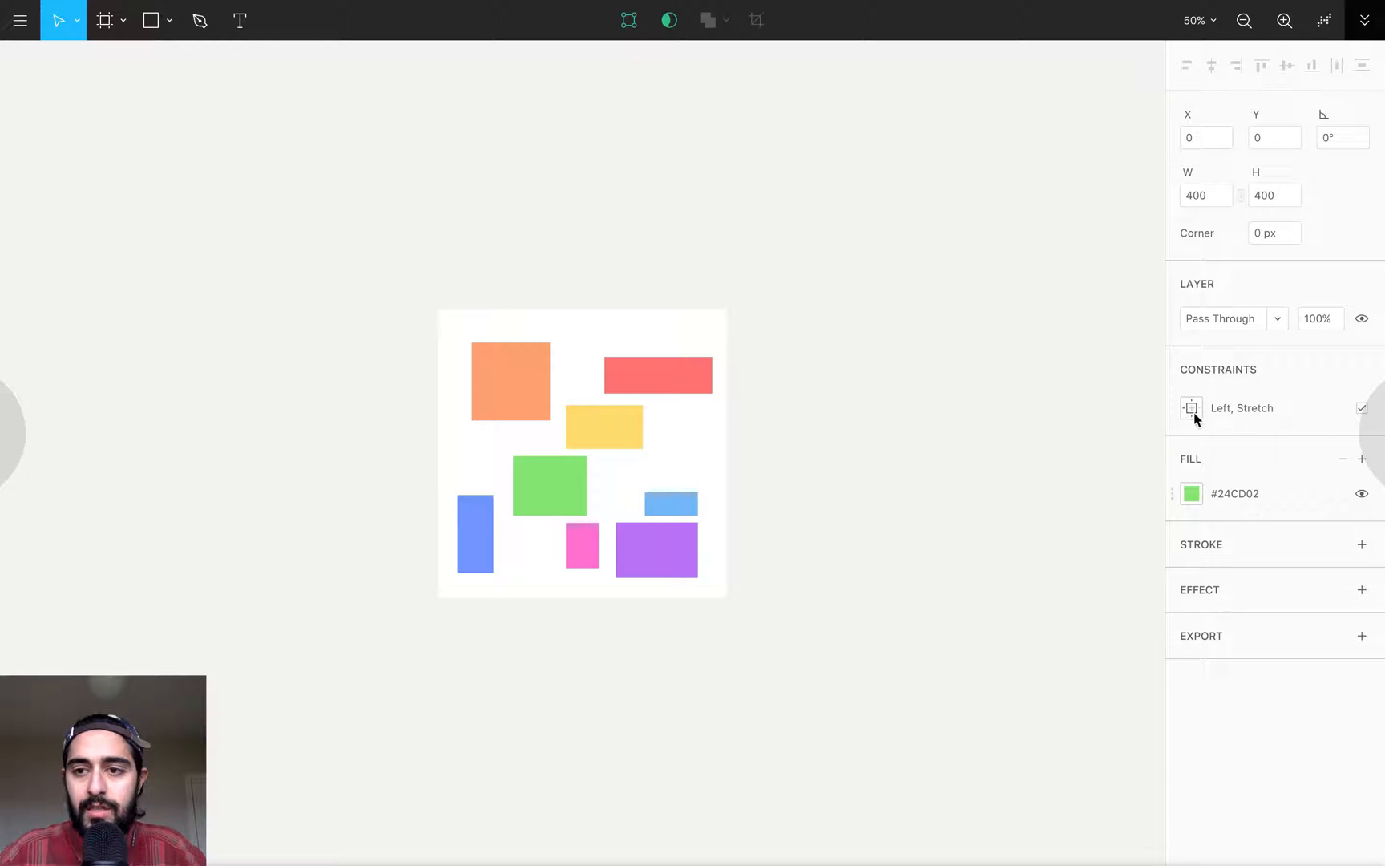
{"action": "left_click", "coordinate": [472, 535]}
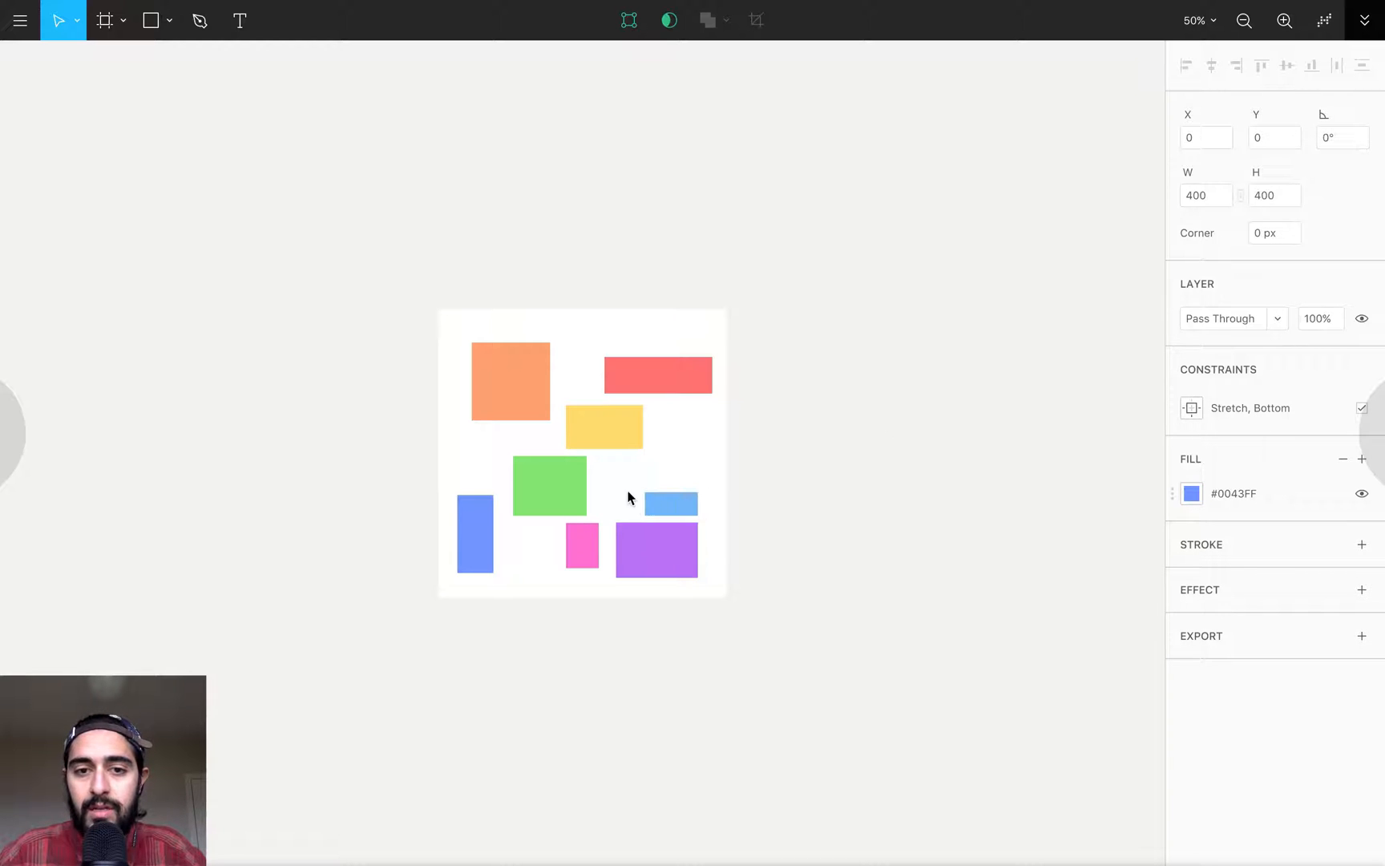
{"action": "left_click", "coordinate": [628, 438]}
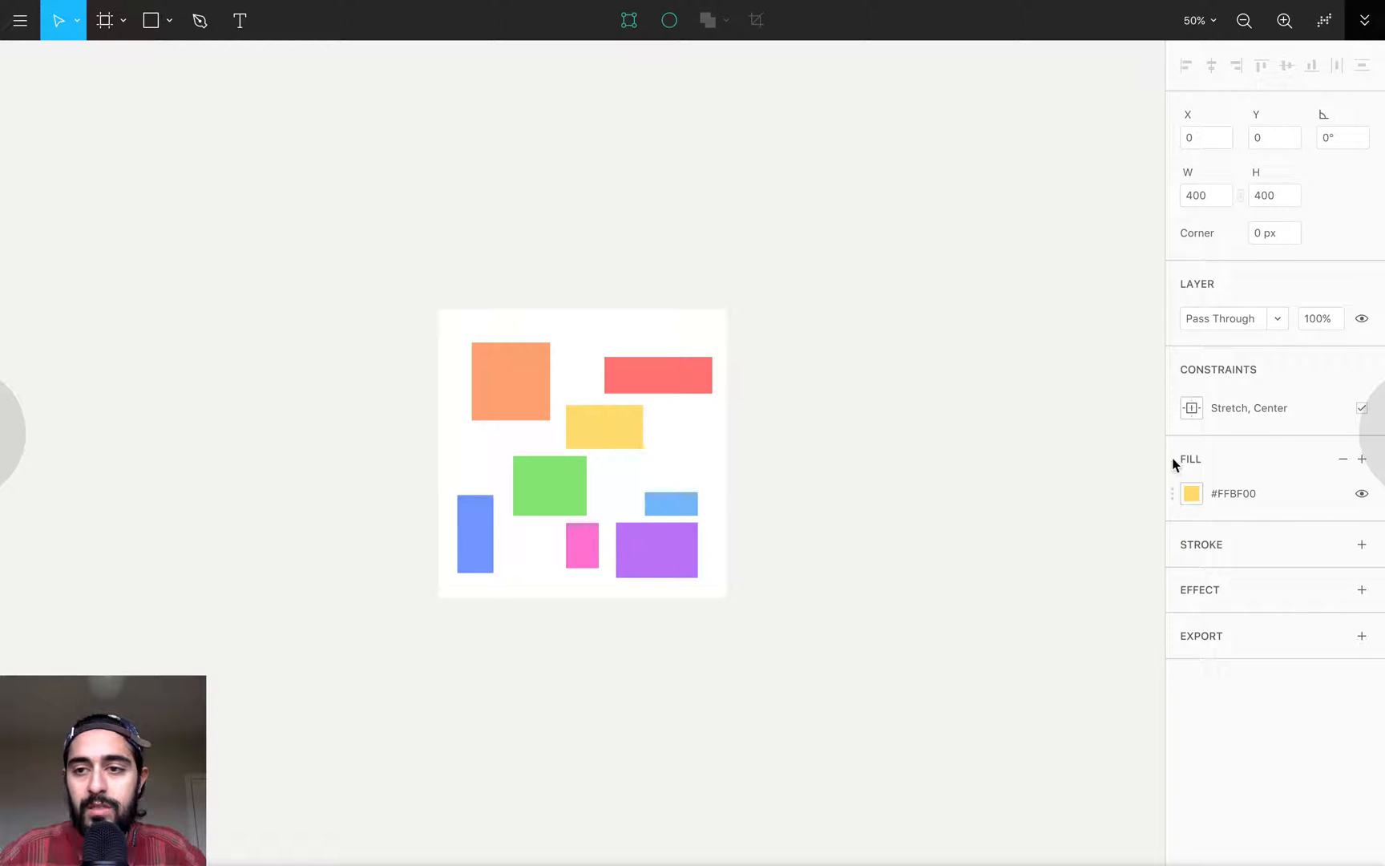
{"action": "left_click", "coordinate": [665, 550]}
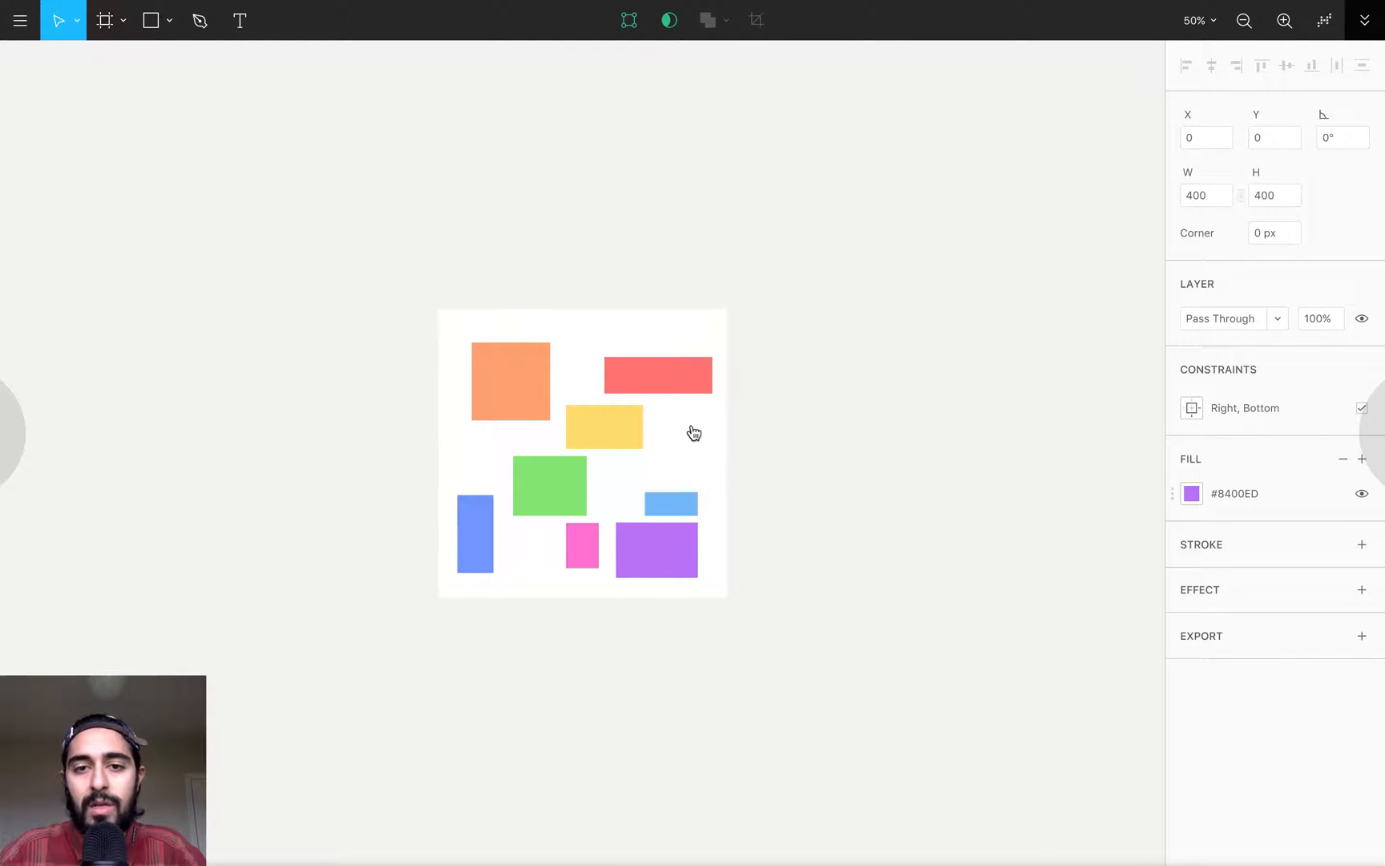
- Widen the white frame and extend it upward to test how its child shapes respond to their constraints
{"action": "left_click", "coordinate": [699, 456]}
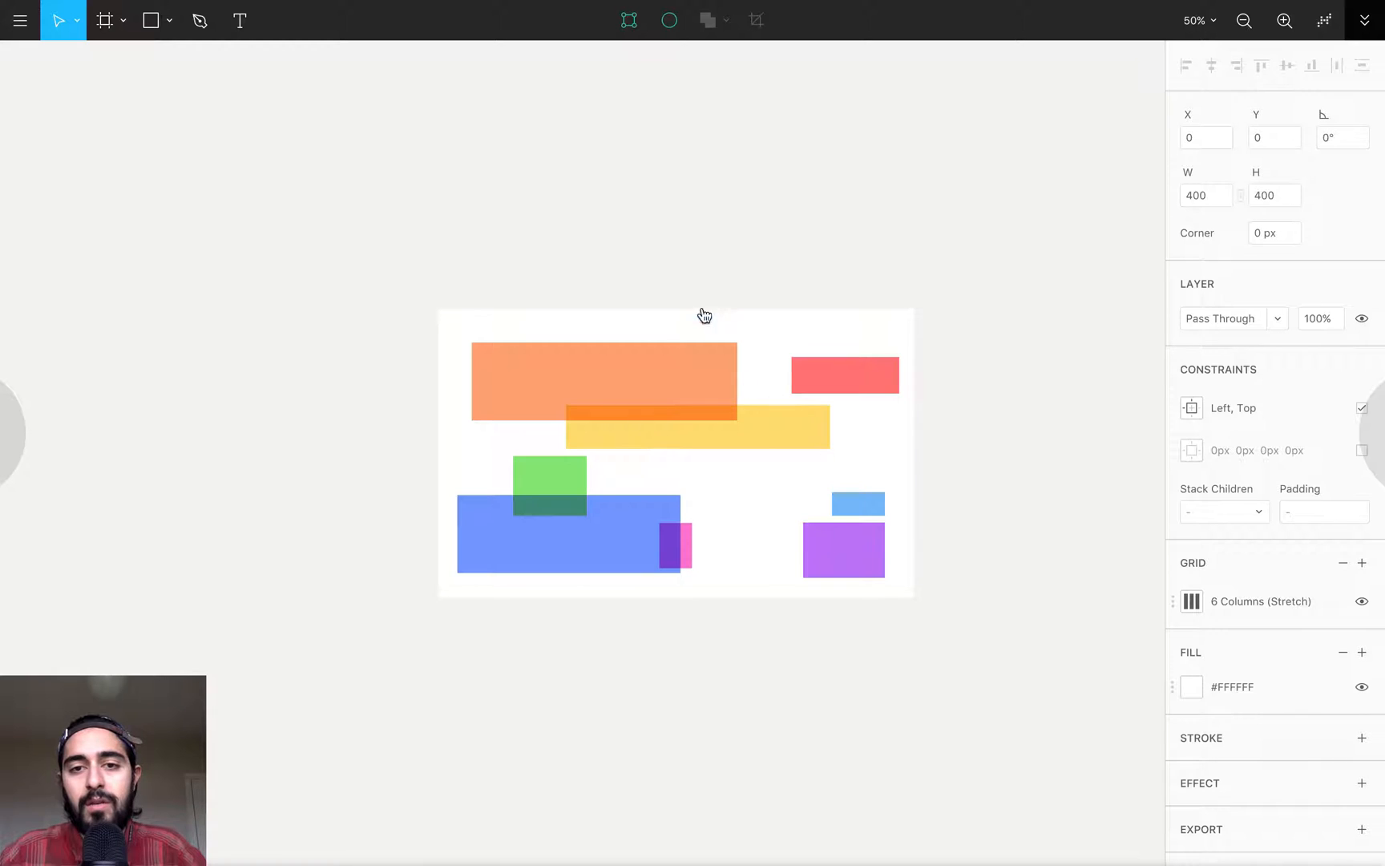
{"action": "left_click_drag", "start_coordinate": [704, 310], "coordinate": [702, 111]}
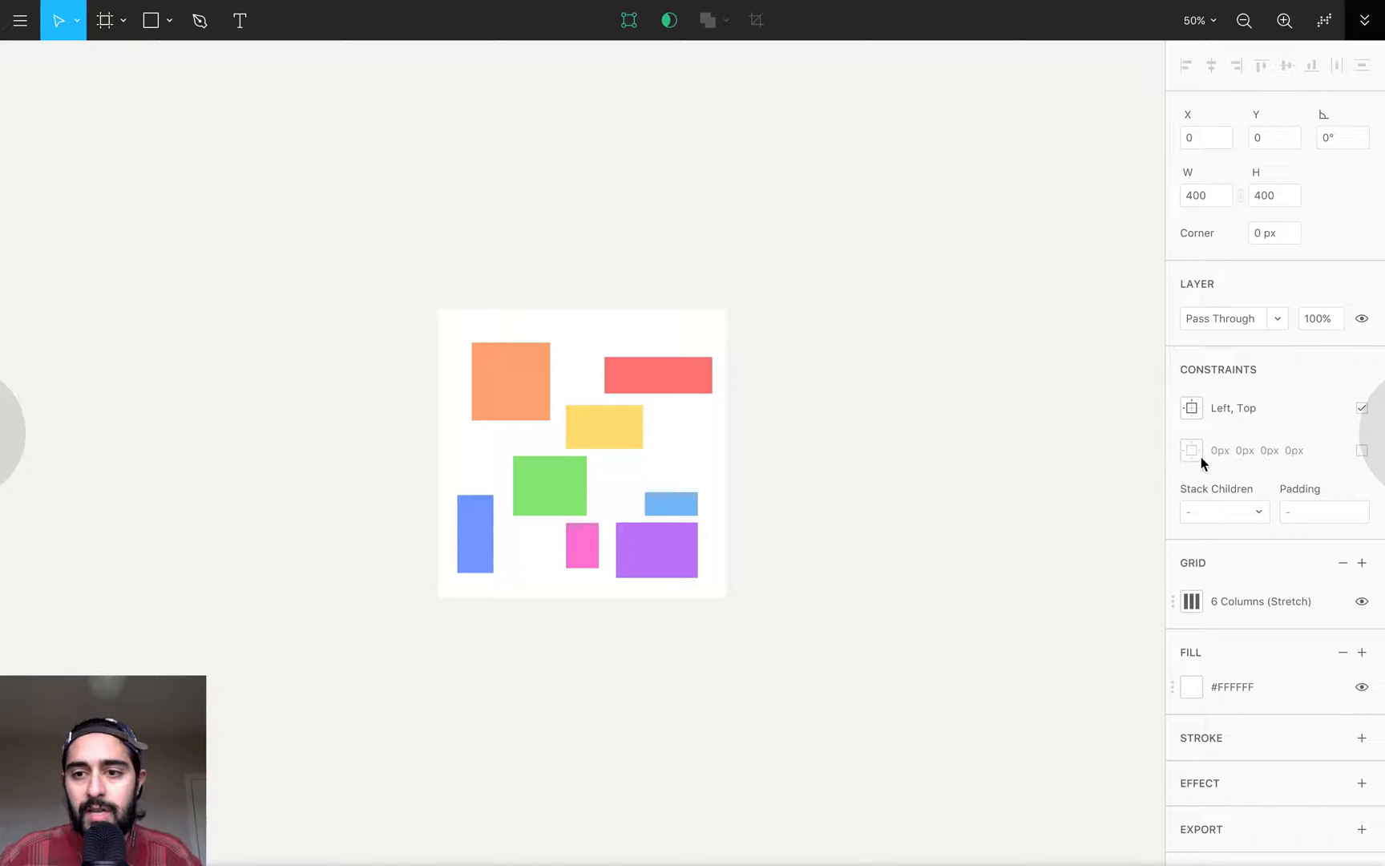
- Enable the frame's bottom-up constraints and set the top, right, bottom and left values to 40
{"action": "left_click", "coordinate": [1356, 455]}
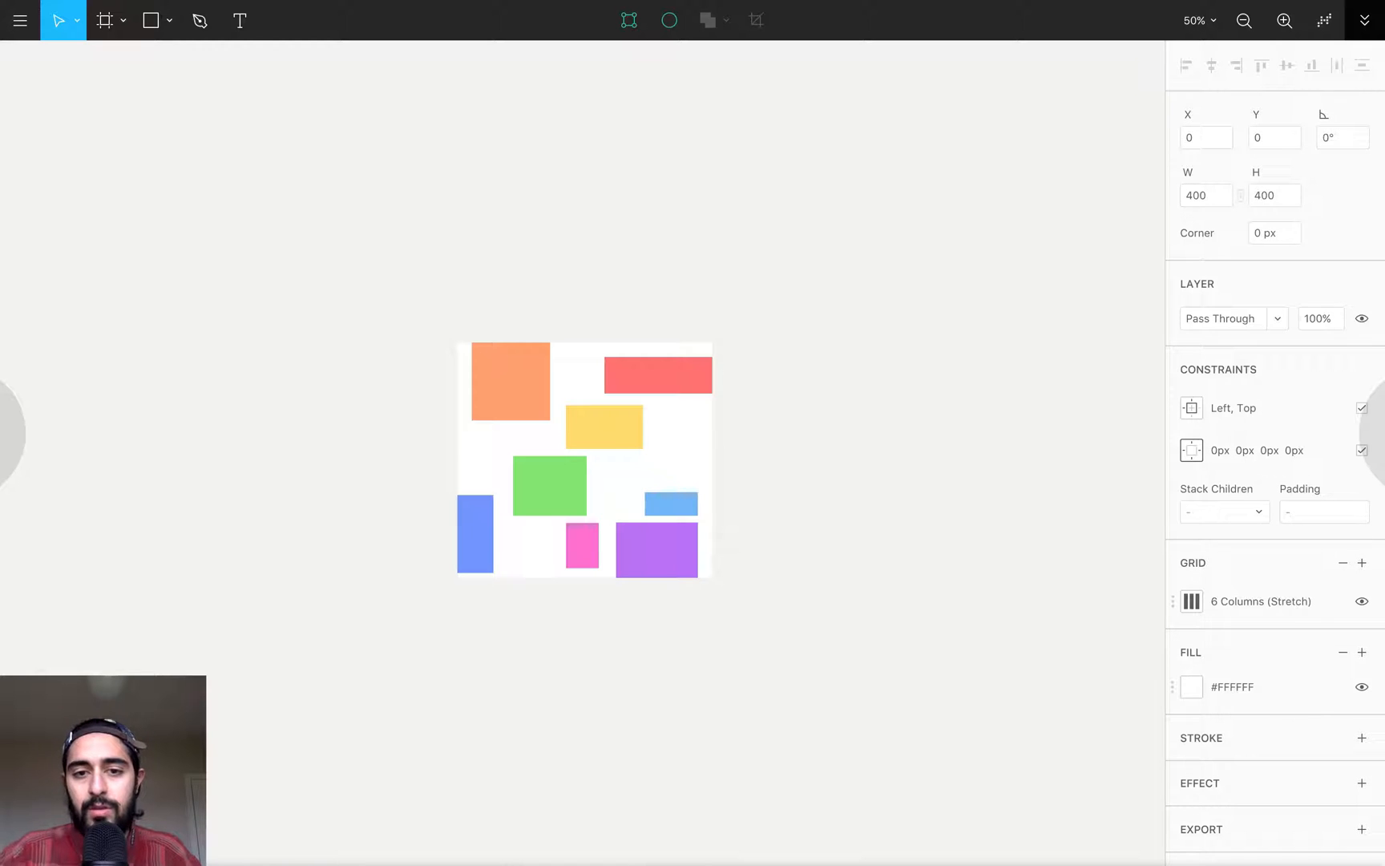
{"action": "key", "text": "Right"}
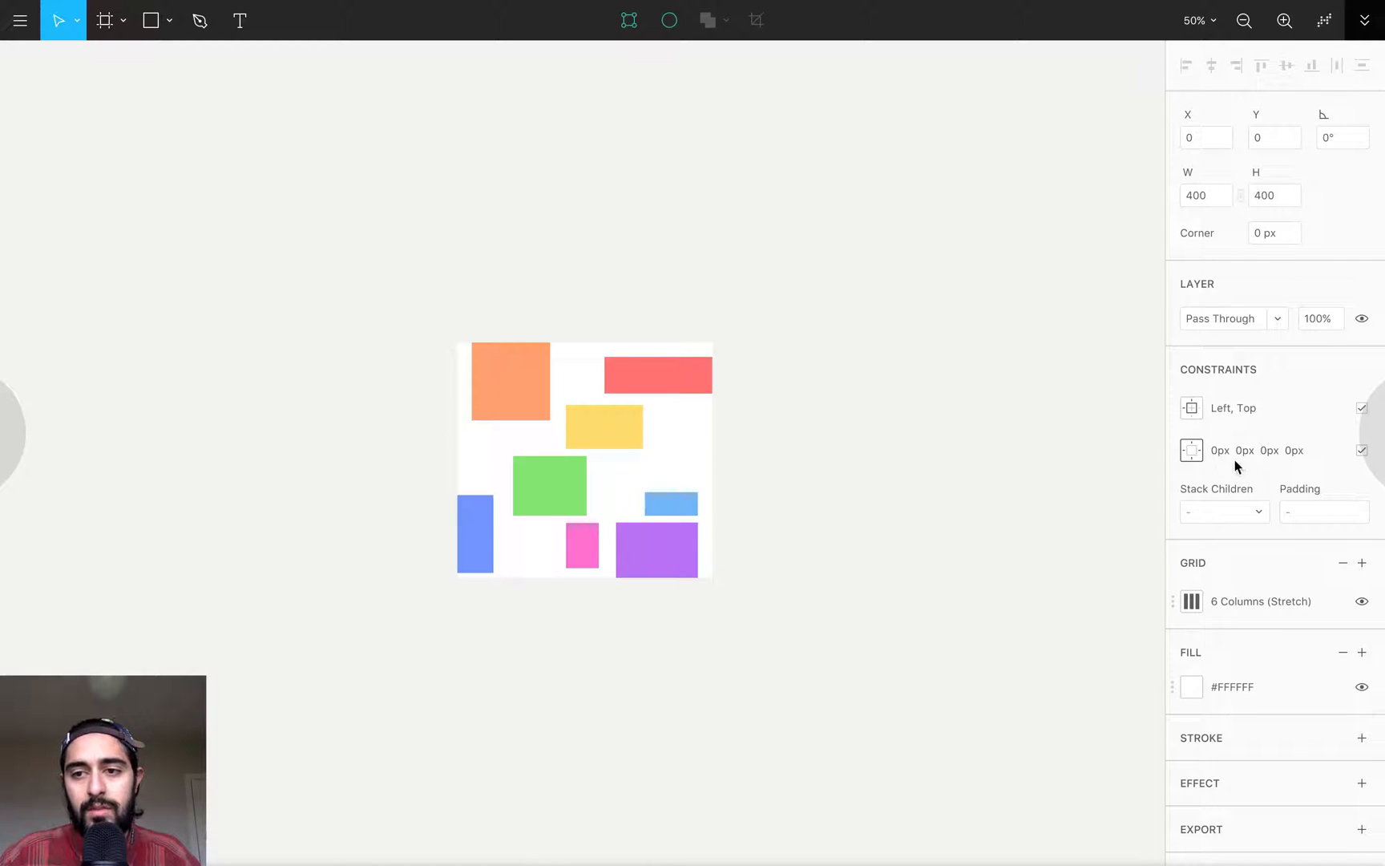
{"action": "left_click", "coordinate": [1192, 453]}
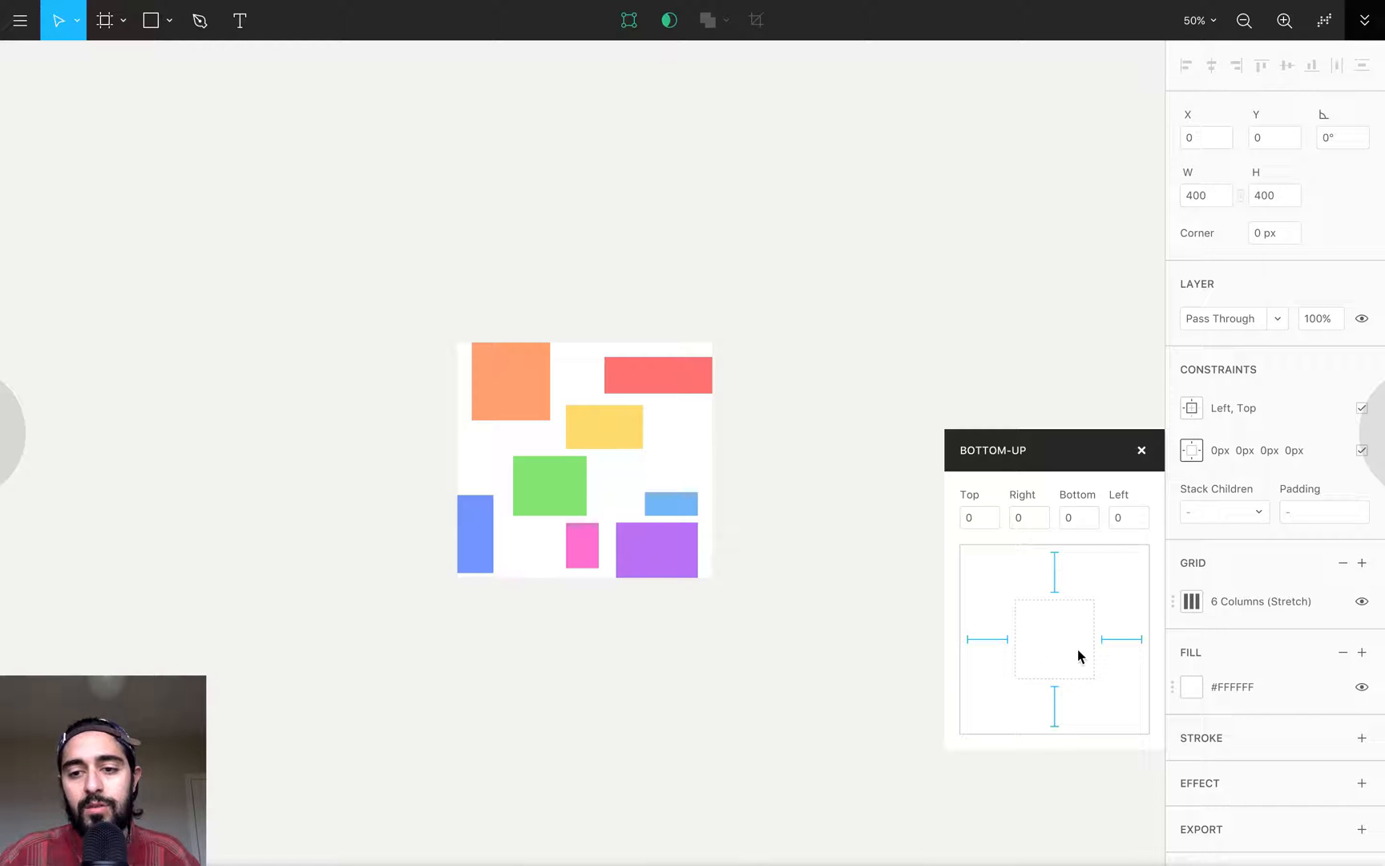
{"action": "left_click", "coordinate": [1024, 519]}
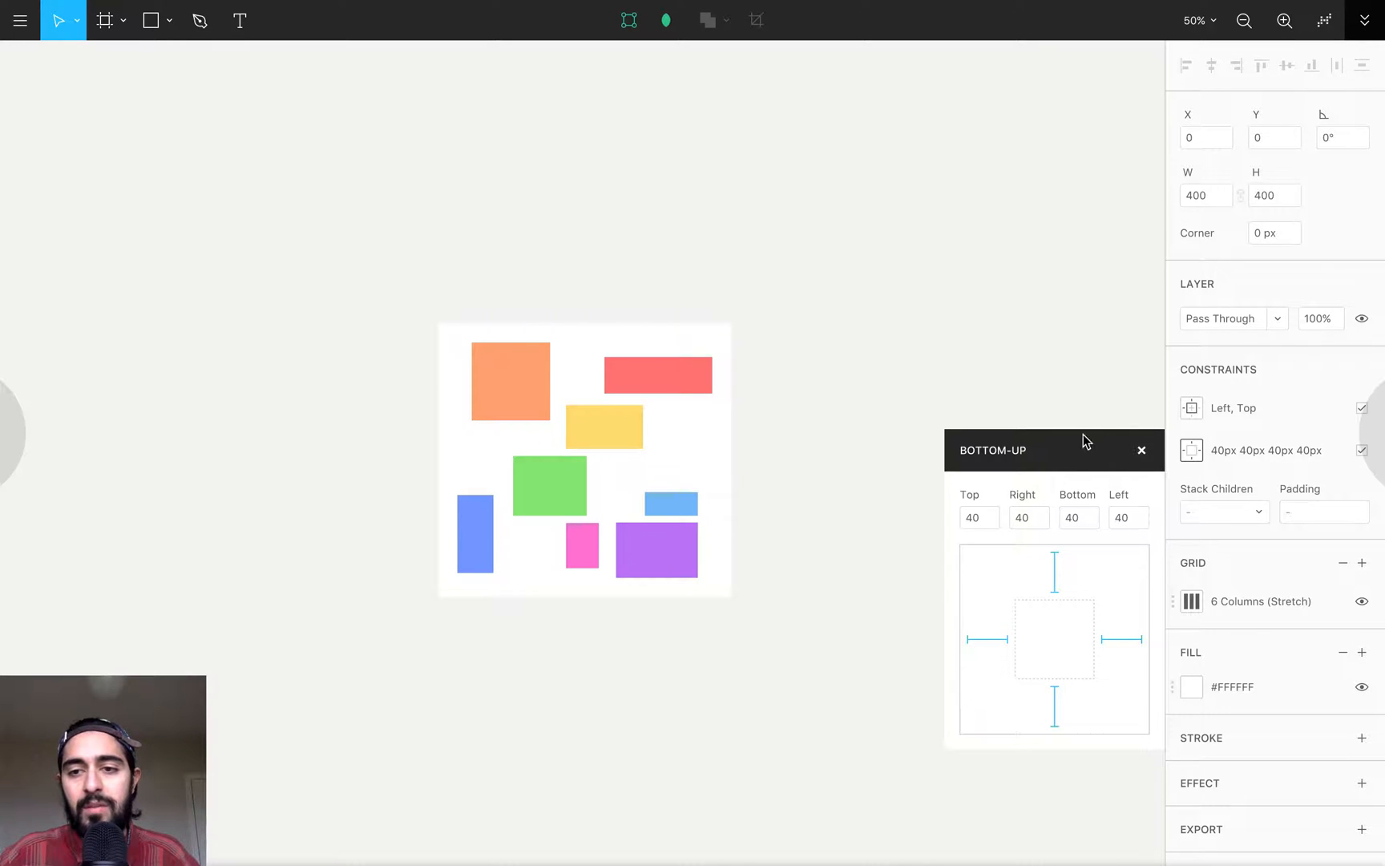
- Stretch the yellow rectangle wider and lower the orange and red rectangles to test the frame's bottom-up constraints
{"action": "left_click_drag", "start_coordinate": [634, 437], "coordinate": [812, 427]}
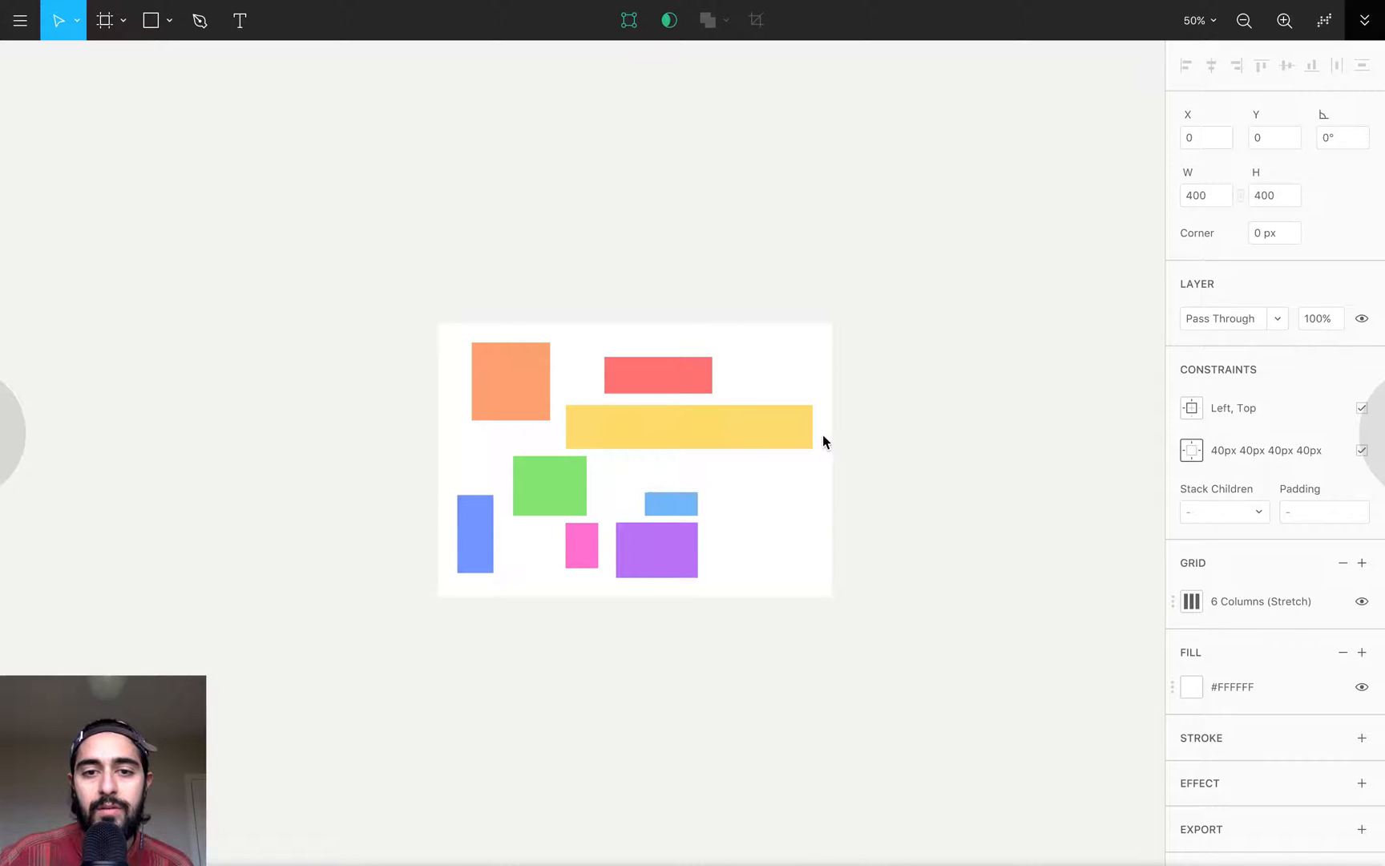
{"action": "key", "text": "Right"}
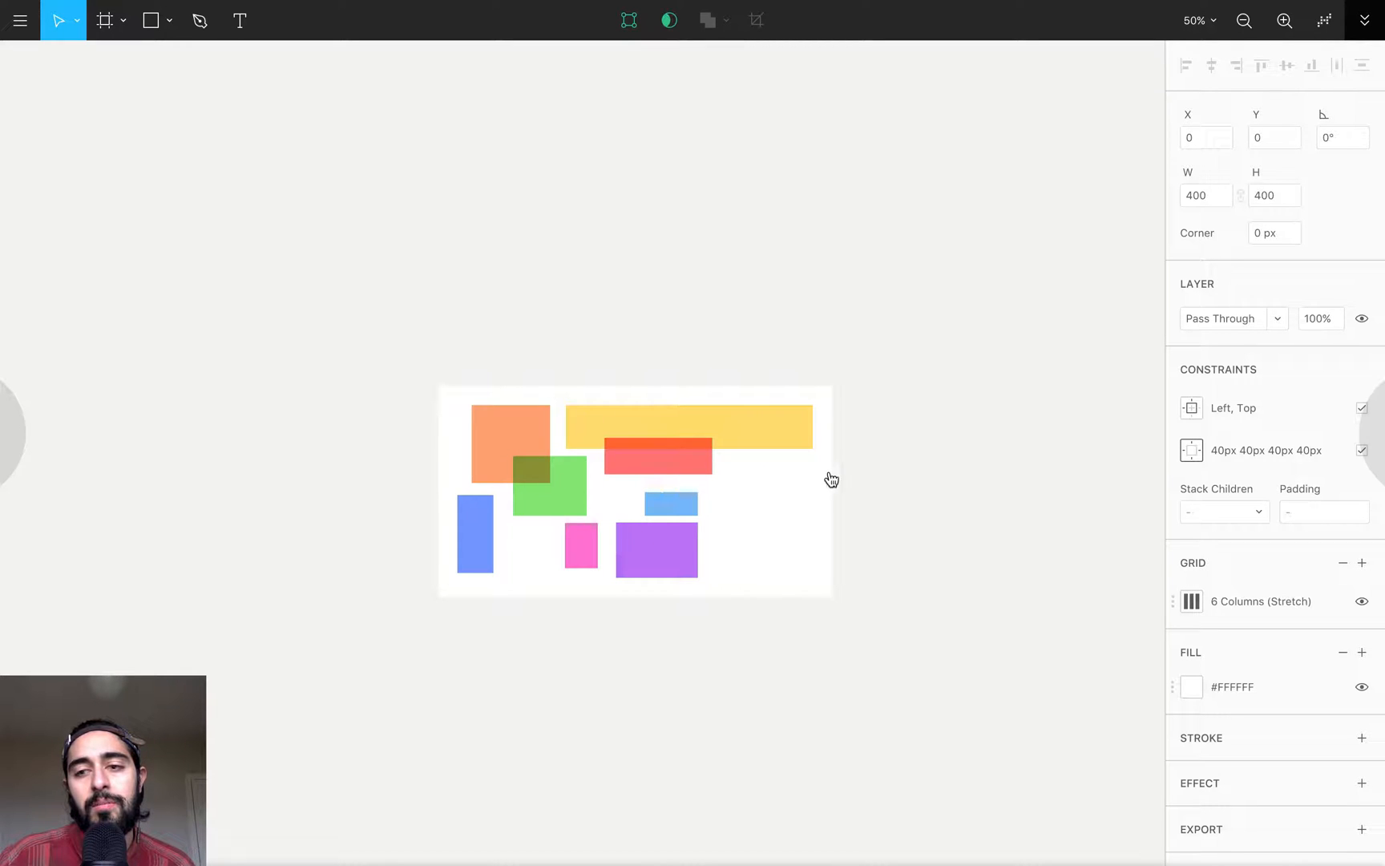
{"action": "scroll", "coordinate": [882, 385], "scroll_direction": "down", "scroll_amount": 5}
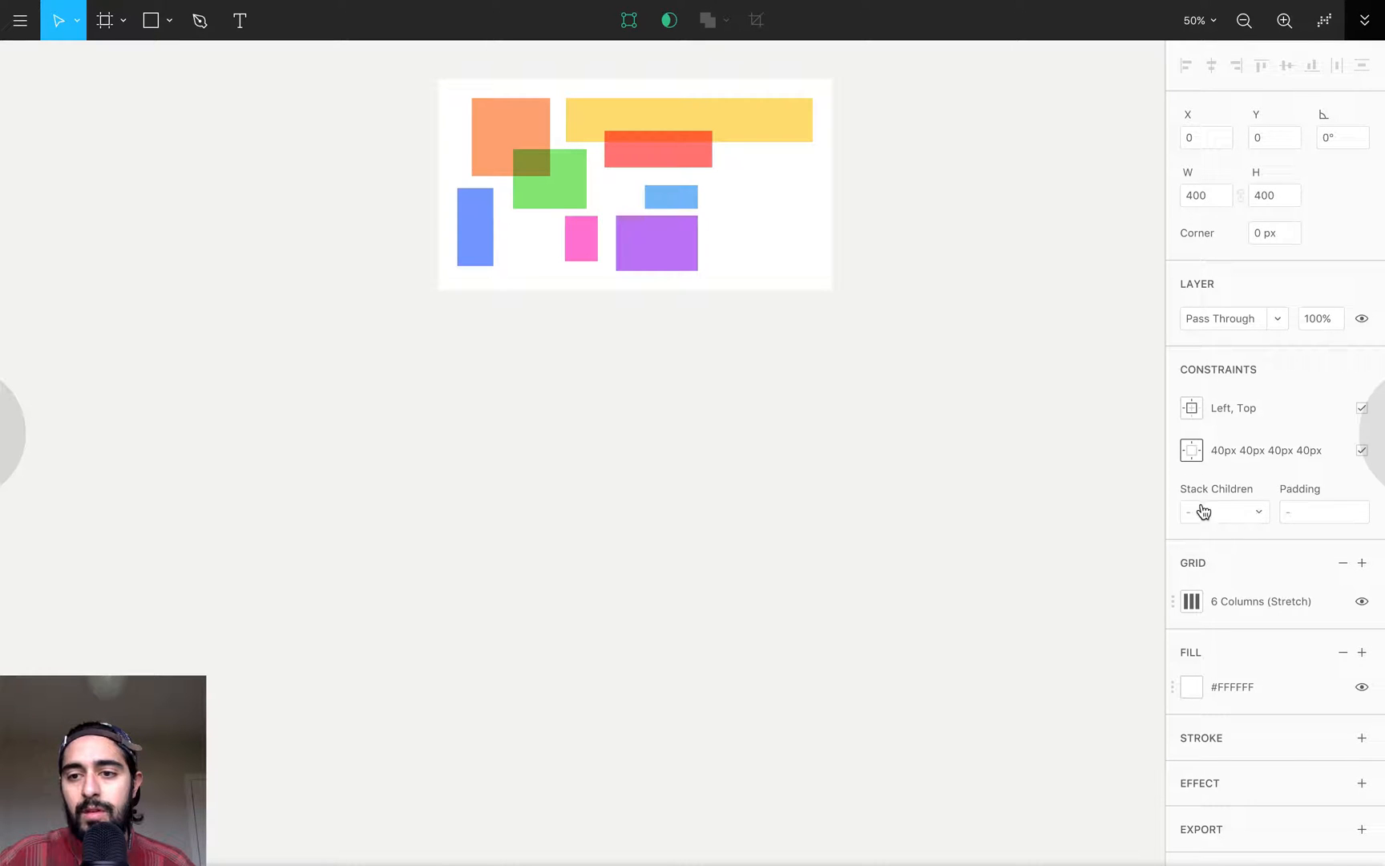
- Stack the frame's children from the Top and align them all to the left
{"action": "left_click", "coordinate": [1255, 516]}
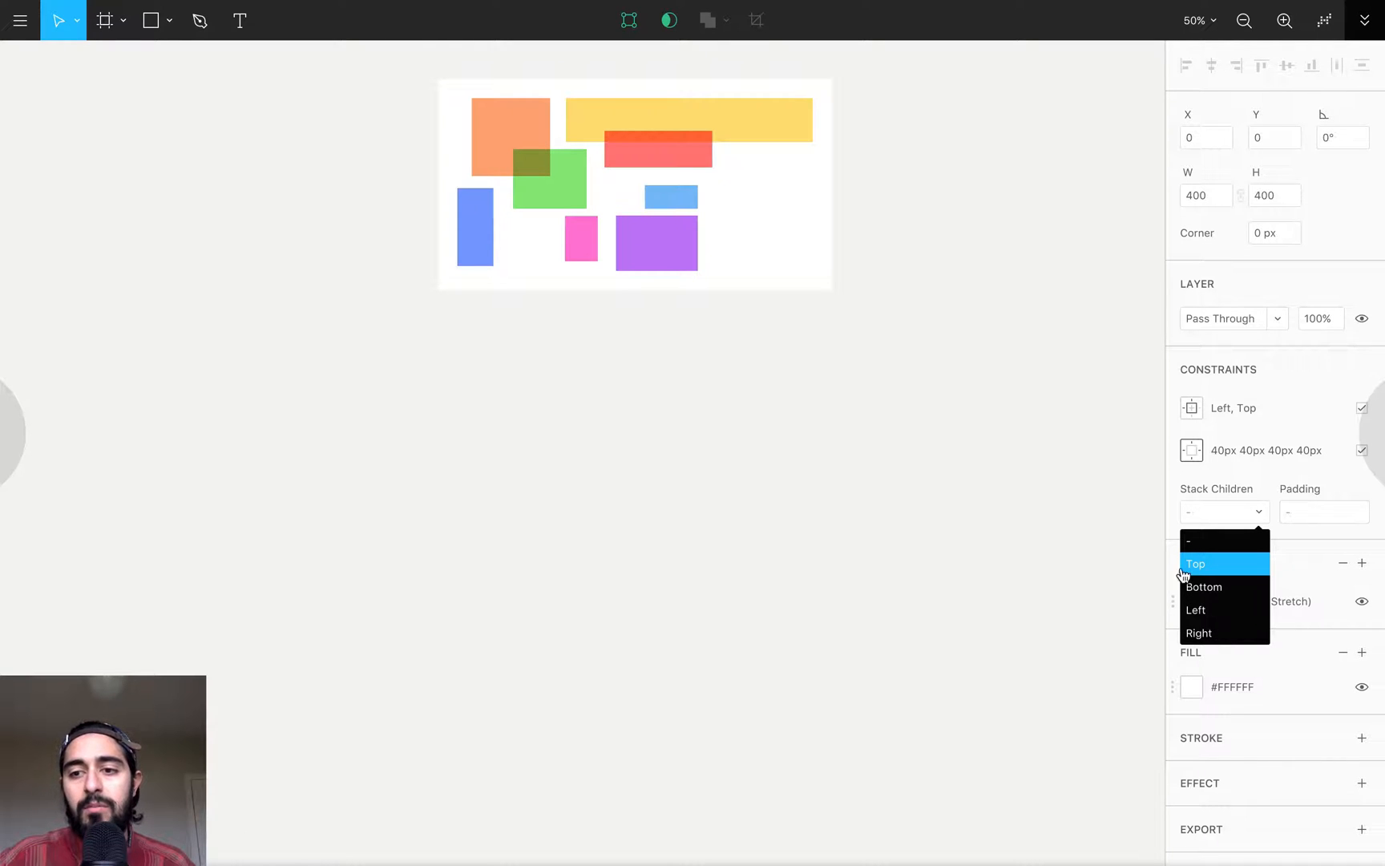
{"action": "left_click", "coordinate": [1226, 571]}
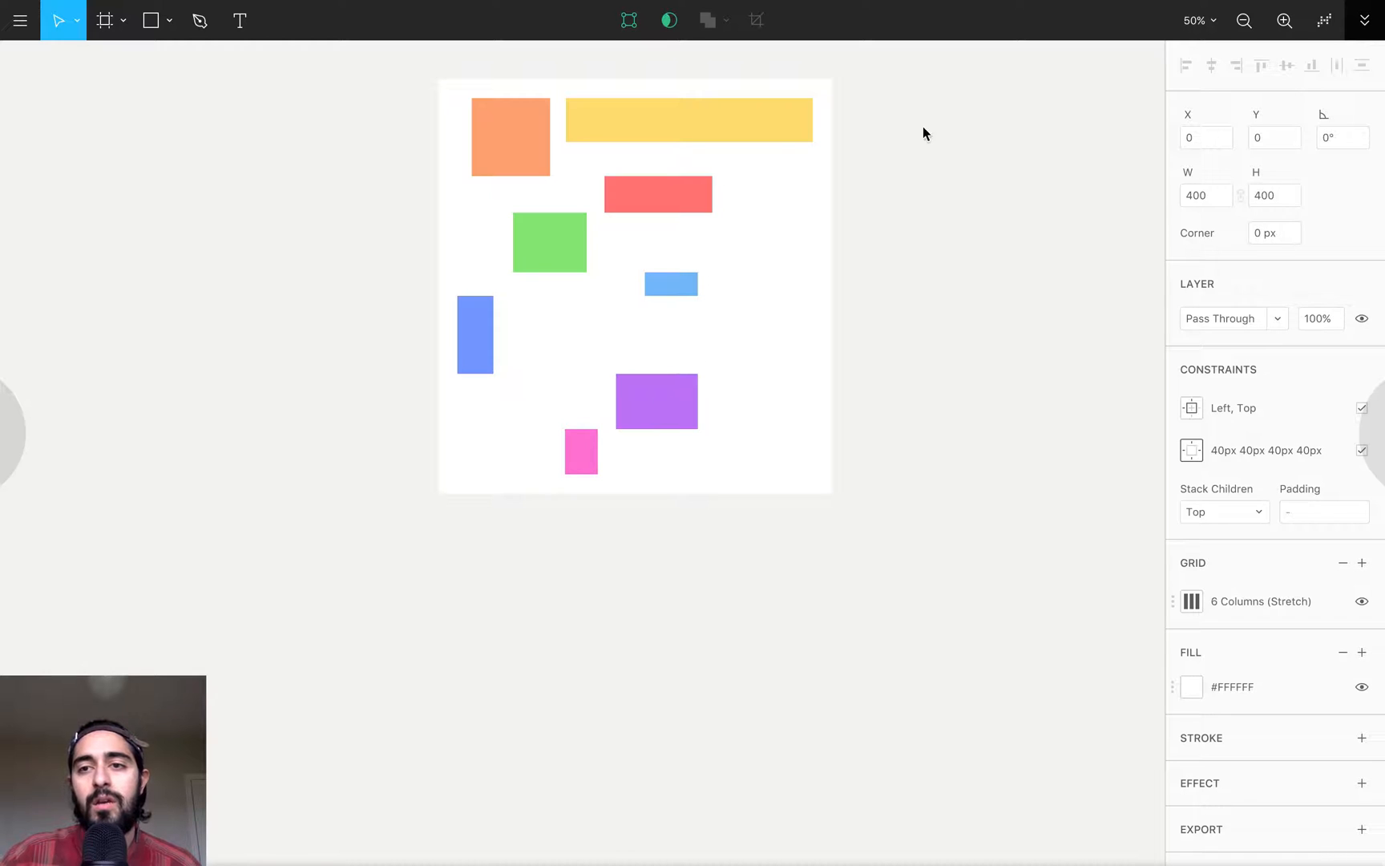
{"action": "left_click", "coordinate": [1187, 67]}
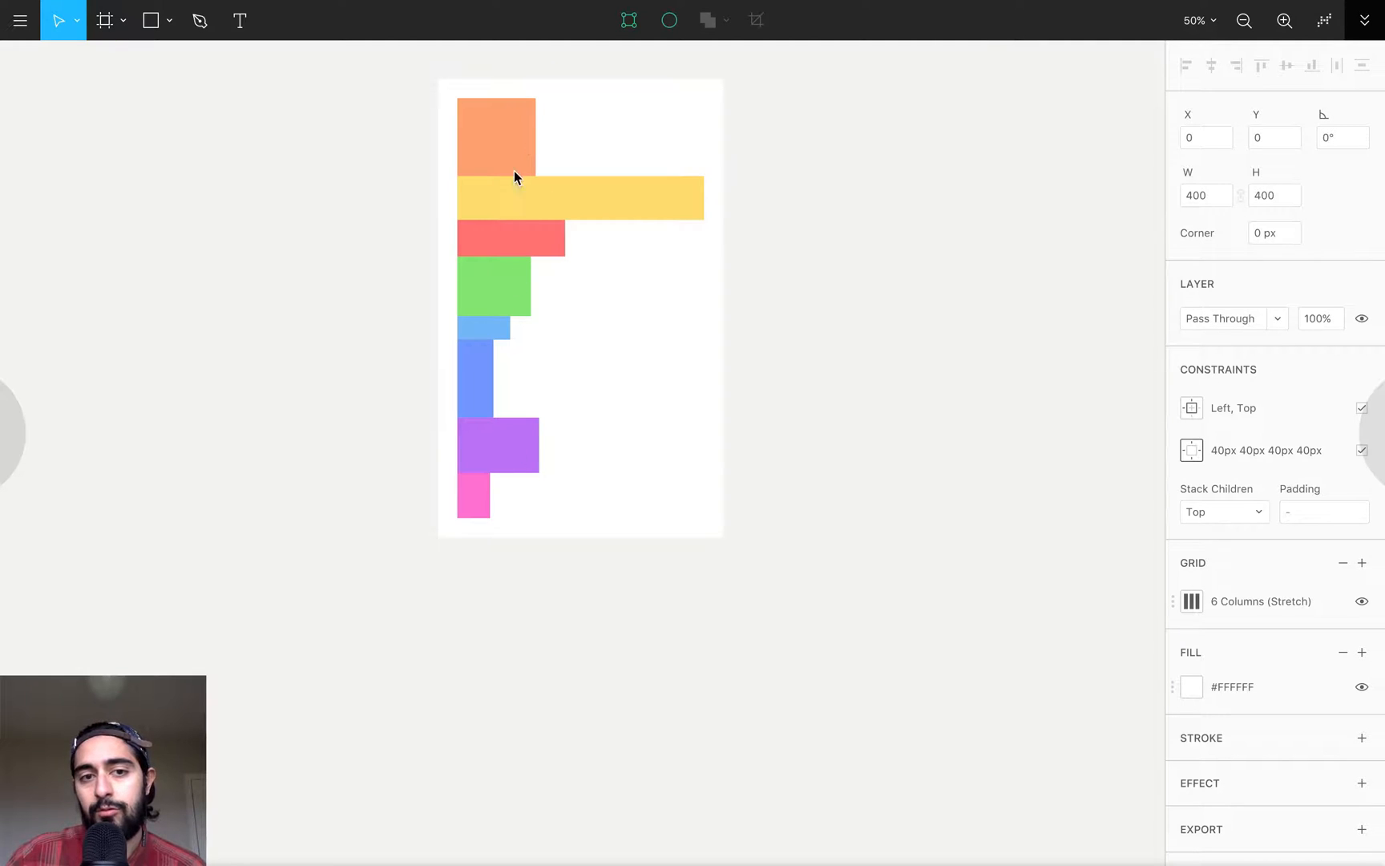
- Try a padding of 20 px between the stacked children and change it to -10 px
{"action": "left_click", "coordinate": [1295, 516]}
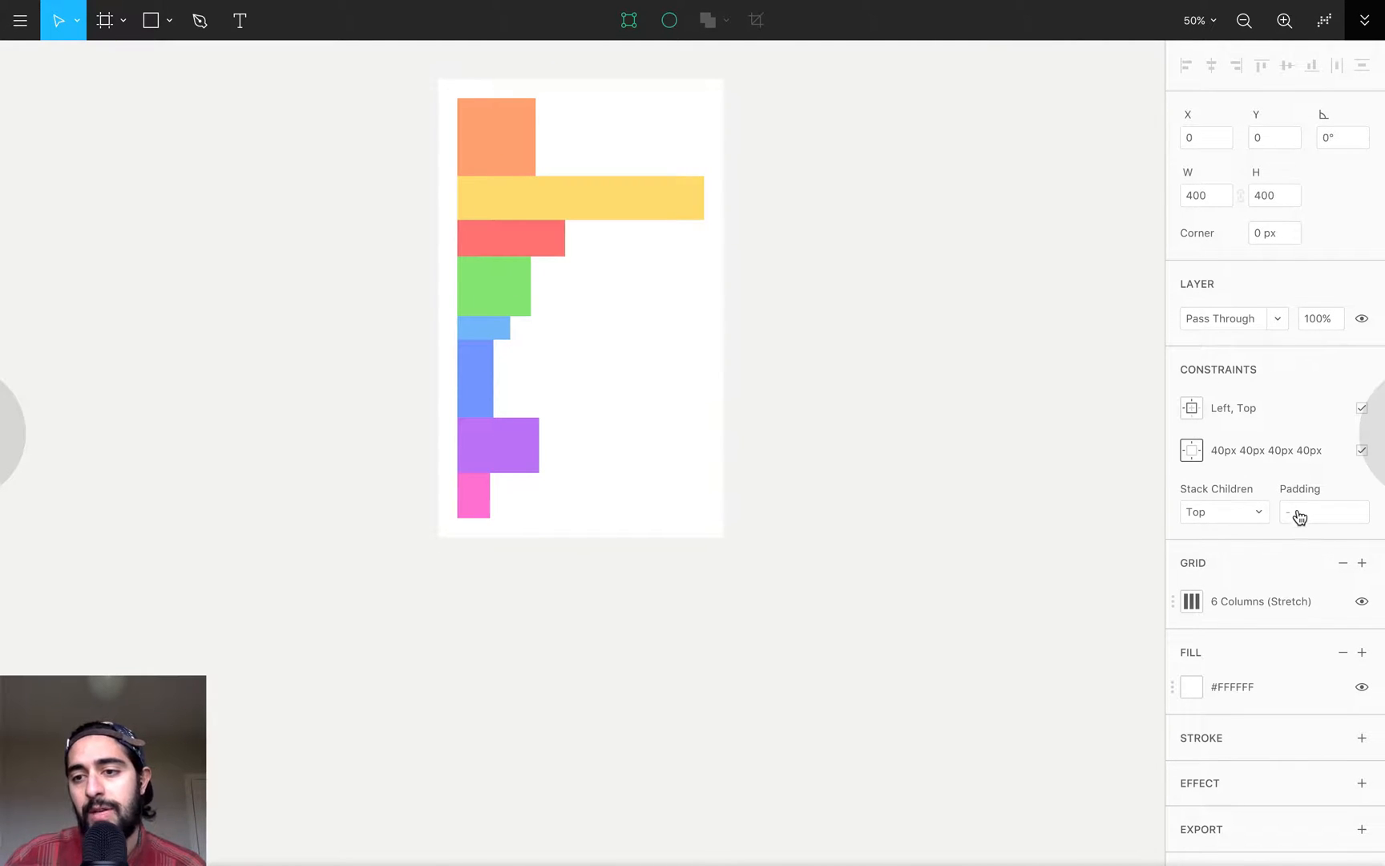
{"action": "type", "text": "20"}
{"action": "key", "text": "Return"}
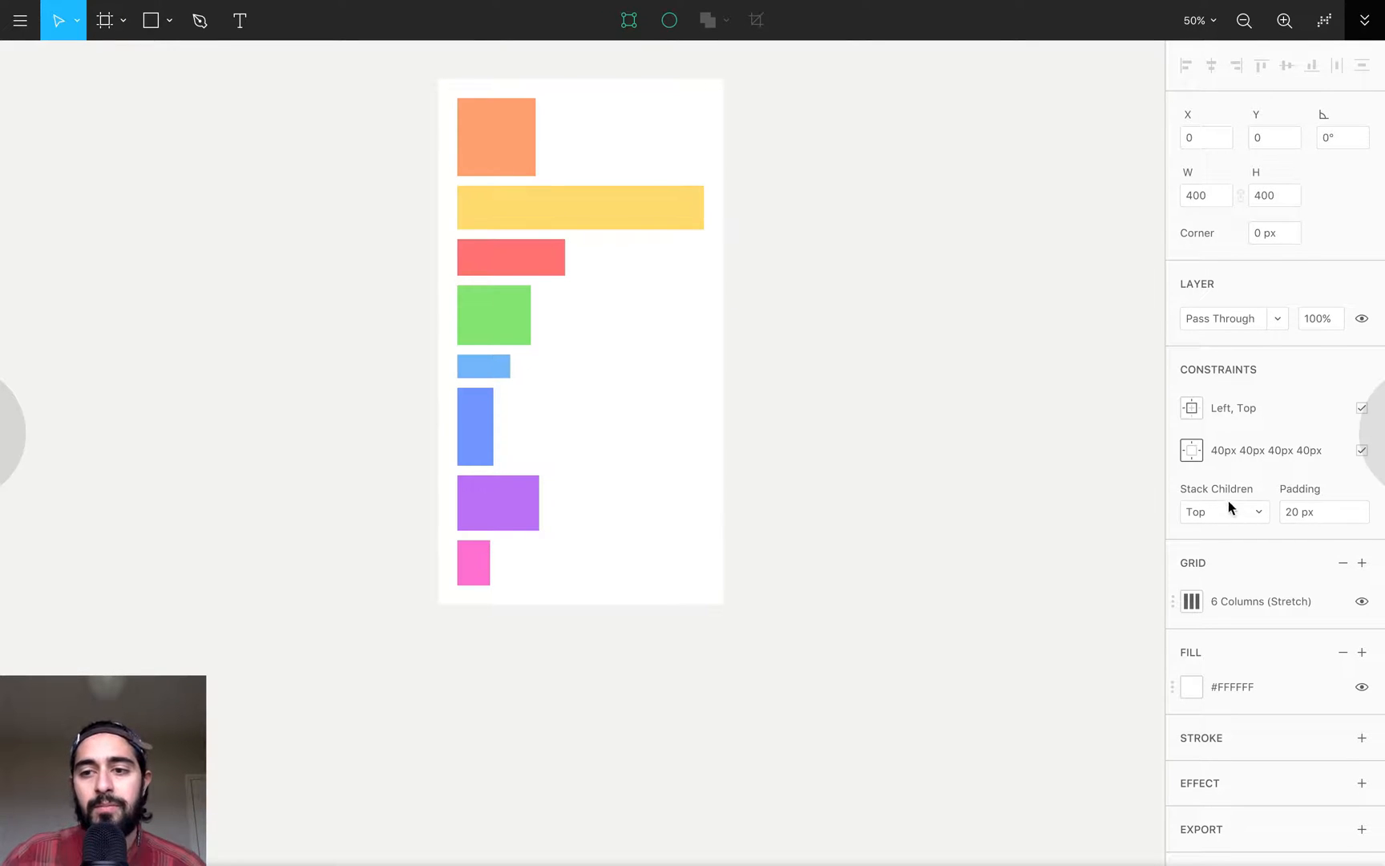
{"action": "left_click", "coordinate": [1311, 522]}
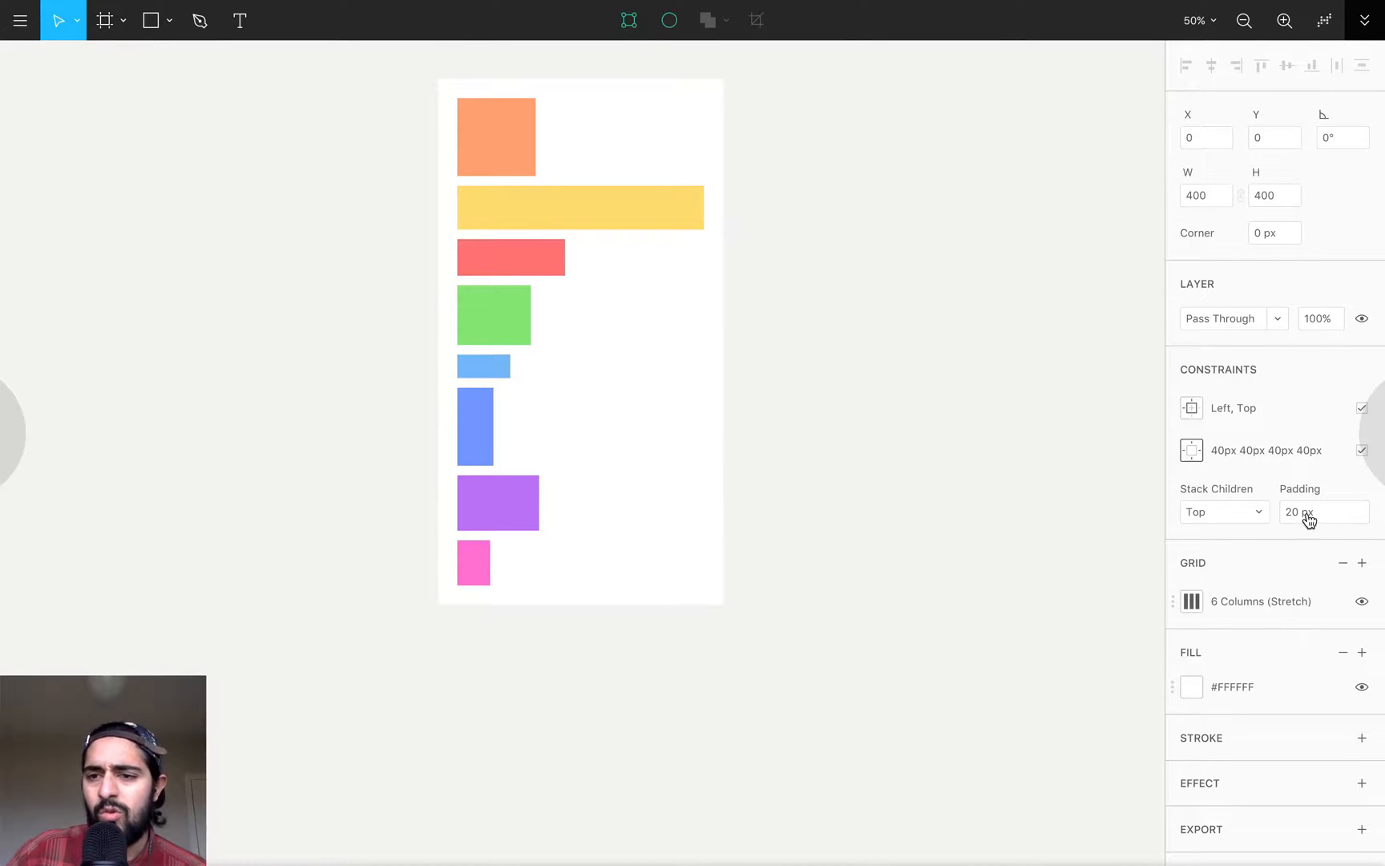
{"action": "type", "text": "-10"}
{"action": "key", "text": "Return"}
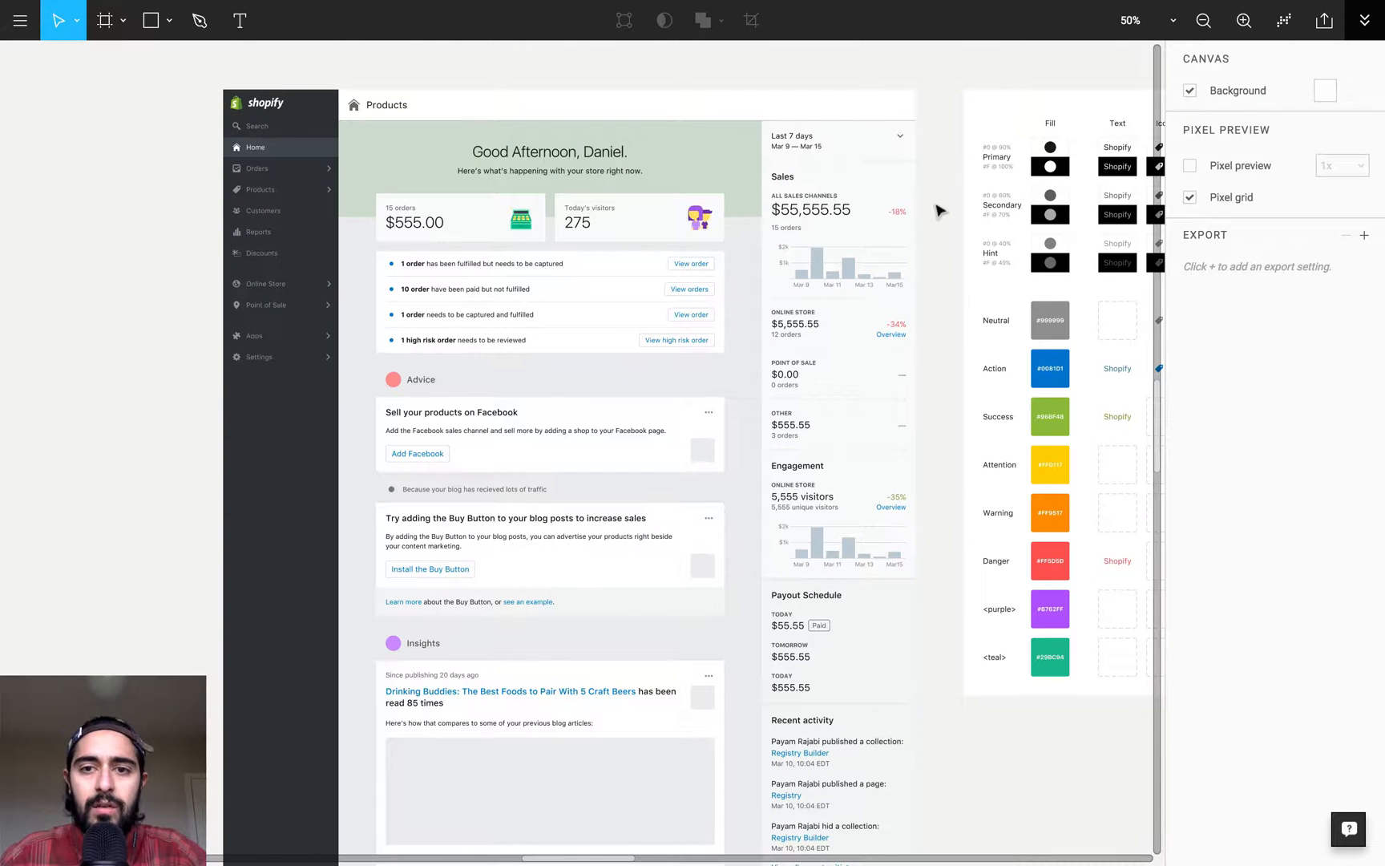
- Examine the Shopify home mock with the interface hidden, focusing on the list of order notices
{"action": "key", "text": "ctrl+backslash"}
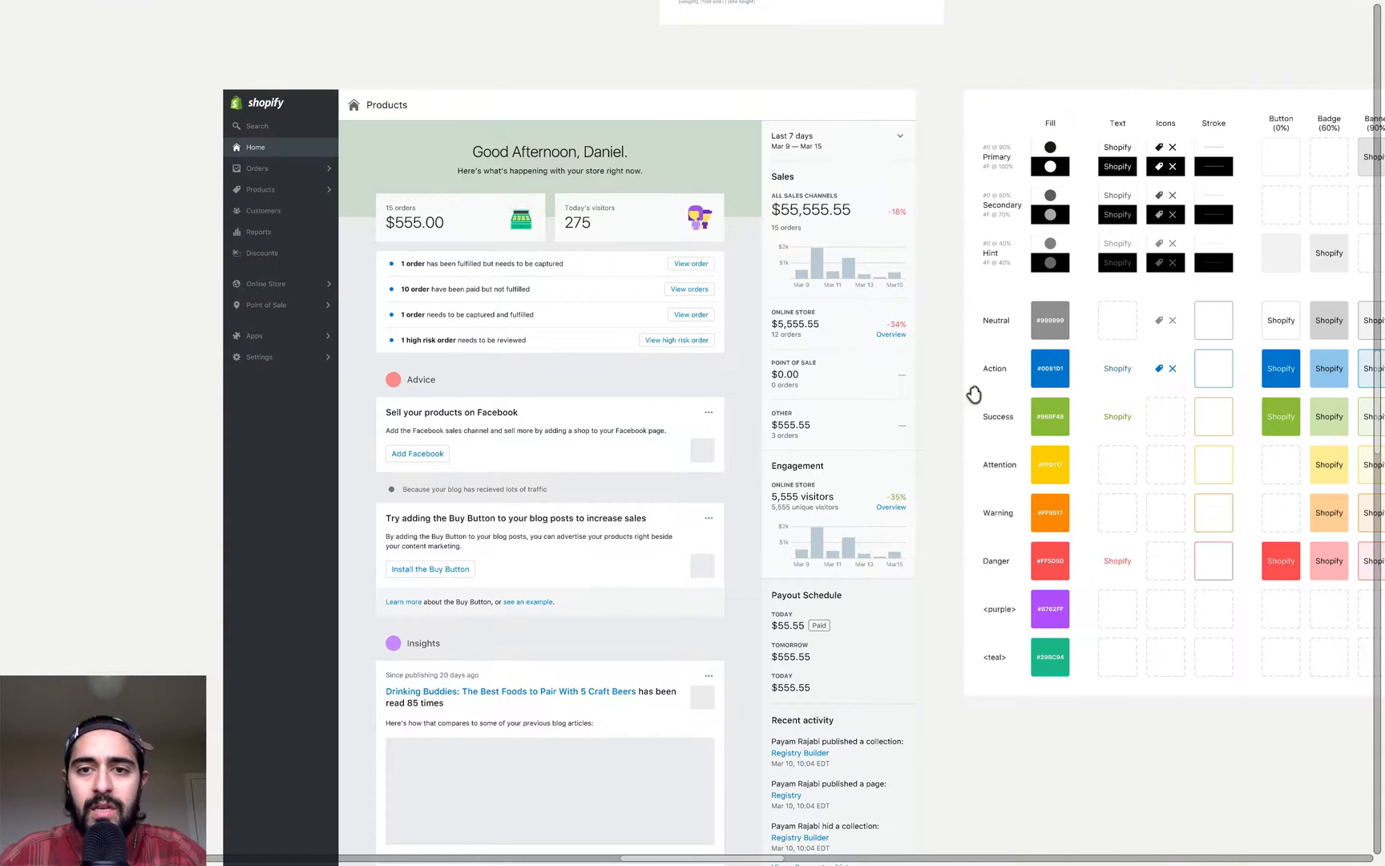
{"action": "scroll", "coordinate": [974, 392], "scroll_direction": "down", "scroll_amount": 3}
{"action": "scroll", "coordinate": [974, 393], "scroll_direction": "right", "scroll_amount": 2}
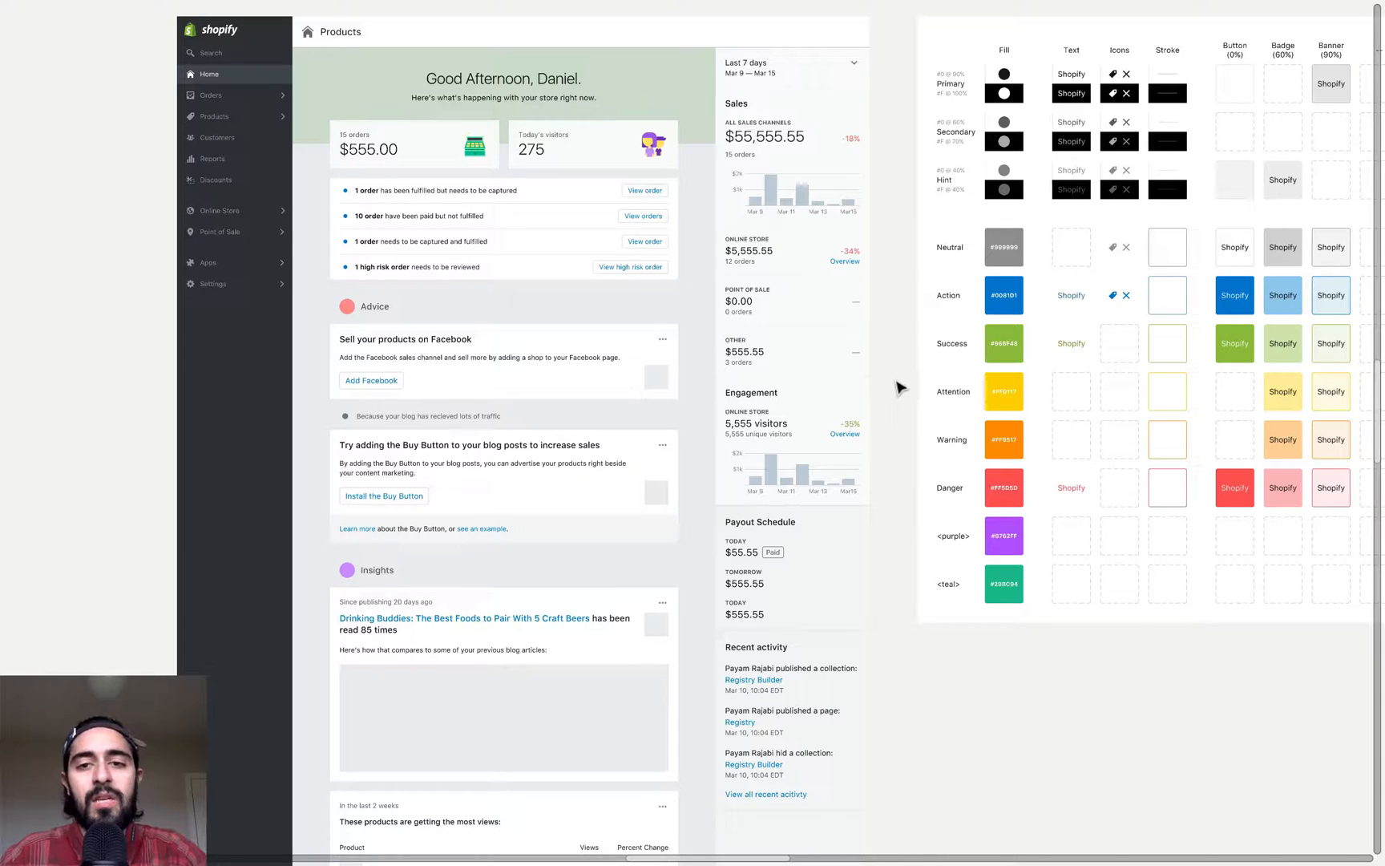
{"action": "scroll", "coordinate": [897, 393], "scroll_direction": "up", "scroll_amount": 2}
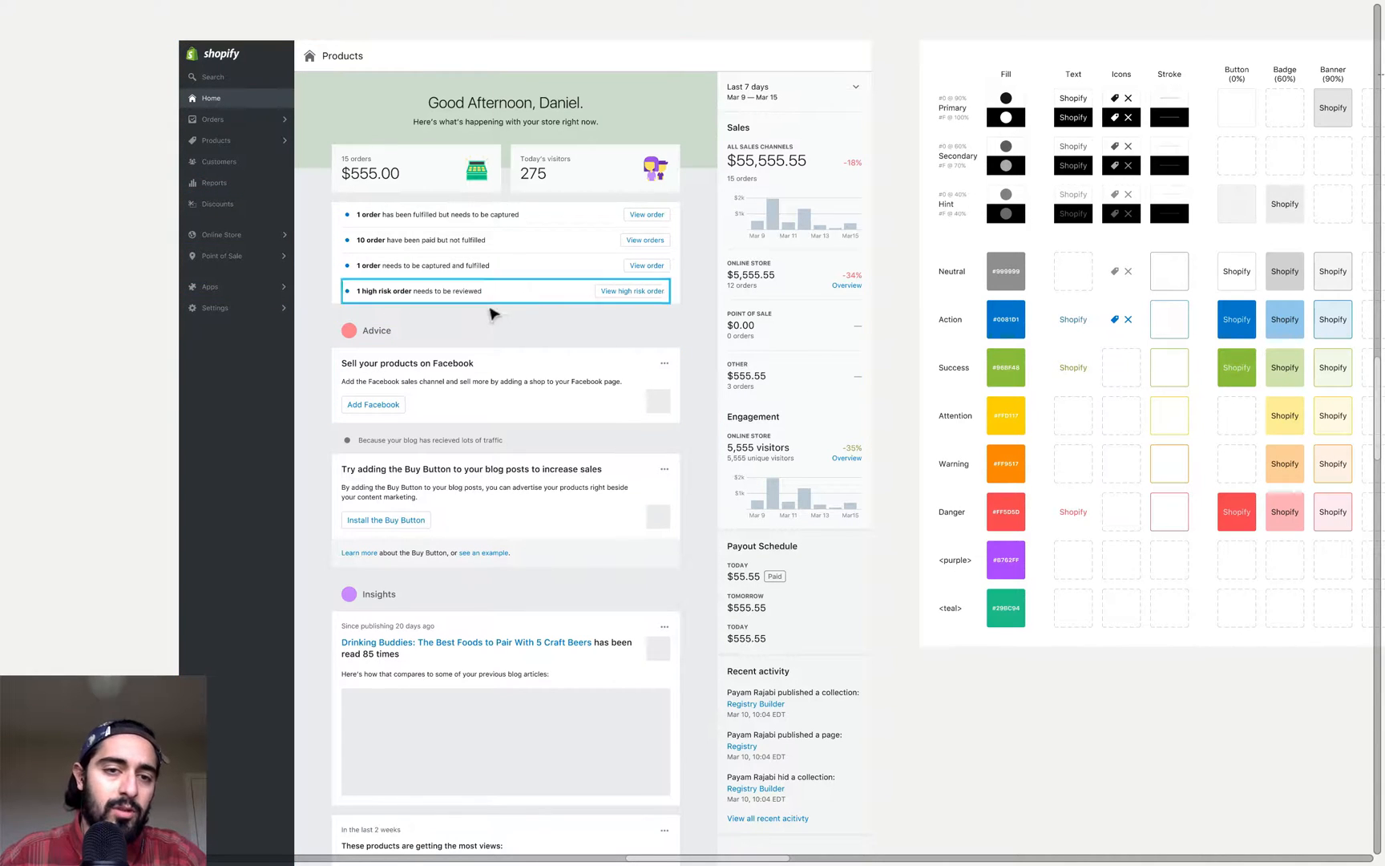
{"action": "scroll", "coordinate": [529, 377], "scroll_direction": "down", "scroll_amount": 2}
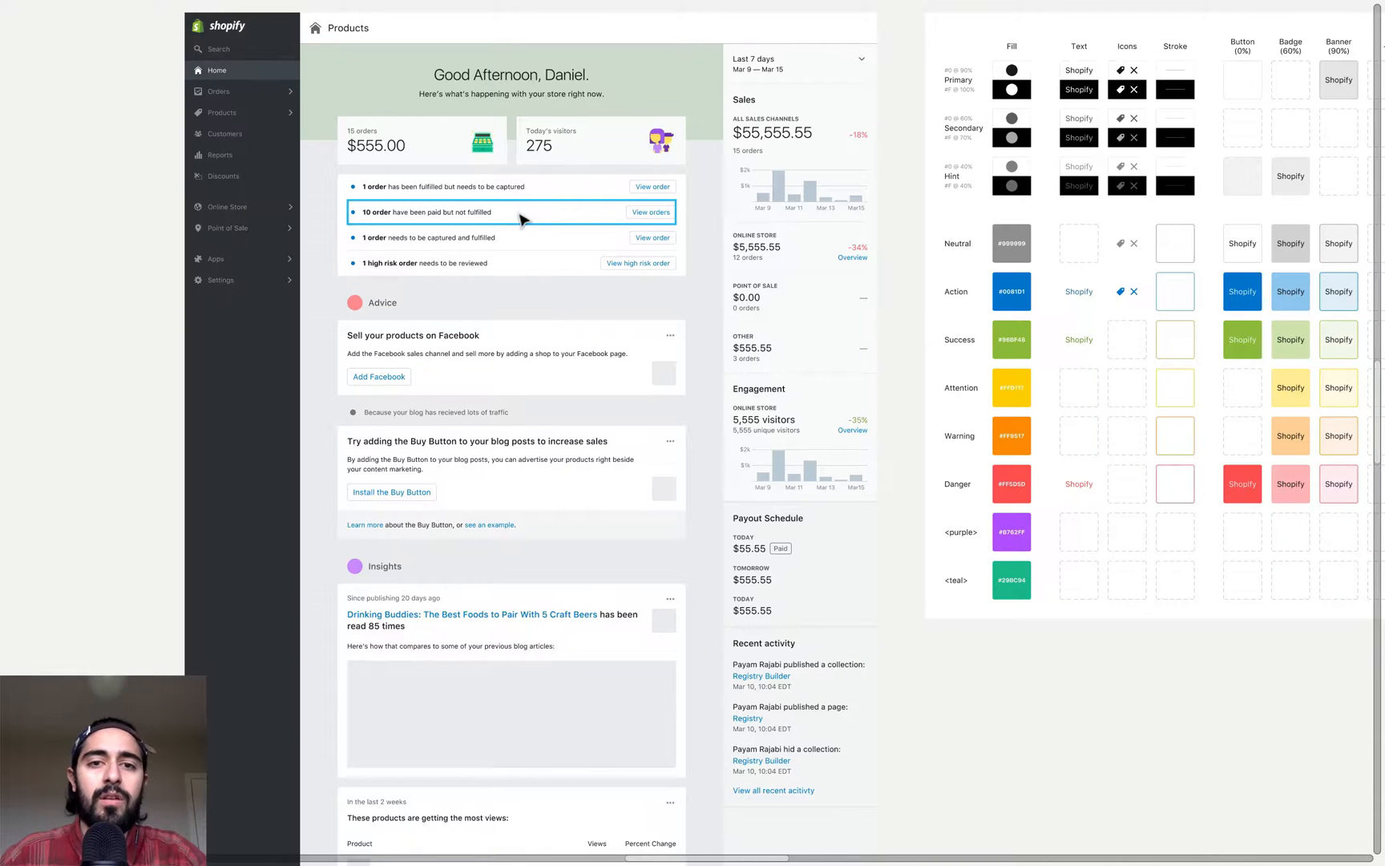
{"action": "key", "text": "z"}
{"action": "left_click_drag", "start_coordinate": [313, 128], "coordinate": [478, 360]}
{"action": "key", "text": "space"}
{"action": "key", "text": "super+backslash"}
{"action": "key", "text": "space"}
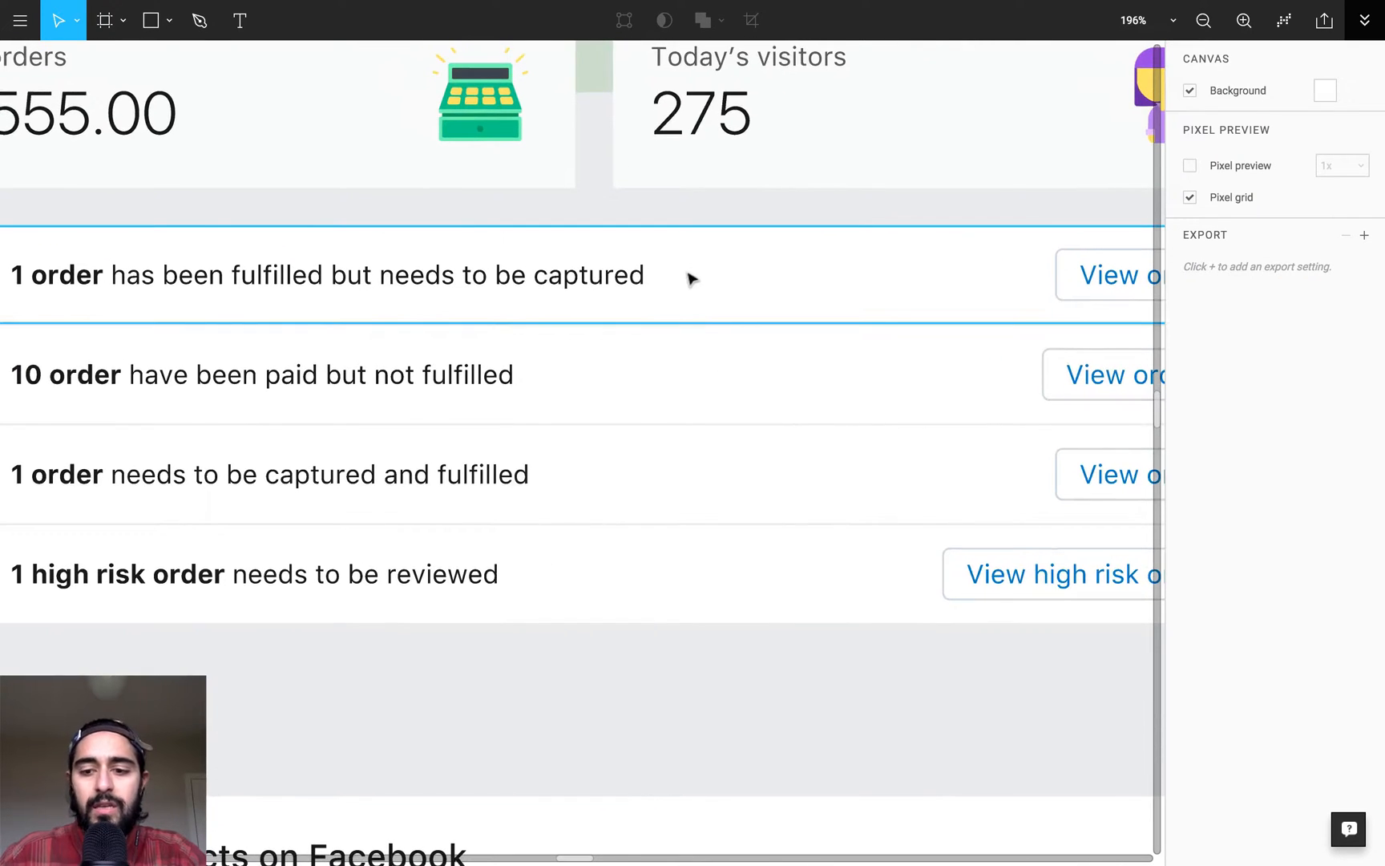
- Show the layer list and select the contents of the first order row to check their spacing within the row's frame
{"action": "key", "text": "alt+1"}
{"action": "key", "text": "shift+0"}
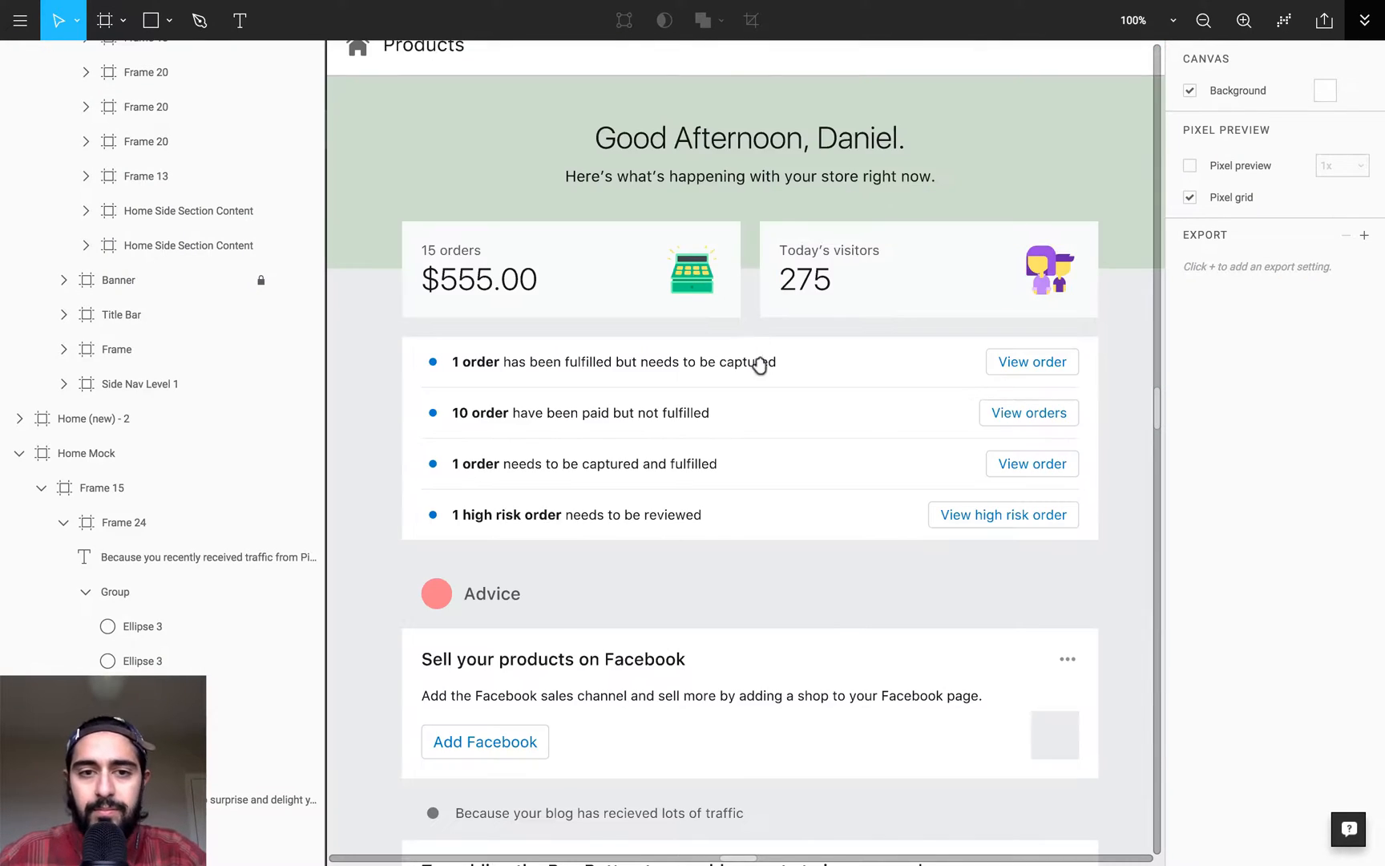
{"action": "scroll", "coordinate": [882, 345], "scroll_direction": "down", "scroll_amount": 1}
{"action": "left_click_drag", "start_coordinate": [1106, 305], "coordinate": [466, 339]}
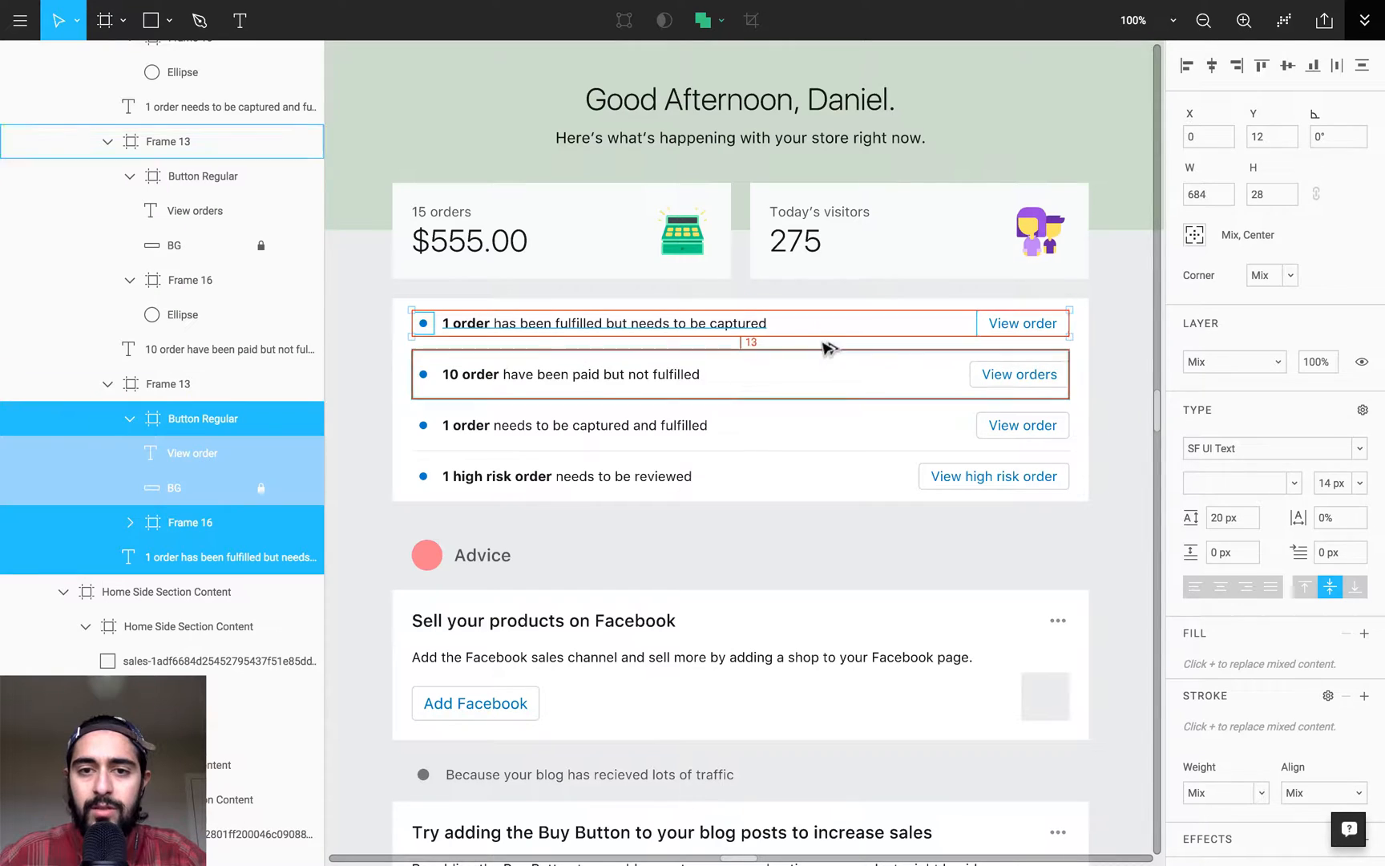
{"action": "left_click_drag", "start_coordinate": [433, 225], "coordinate": [1067, 400]}
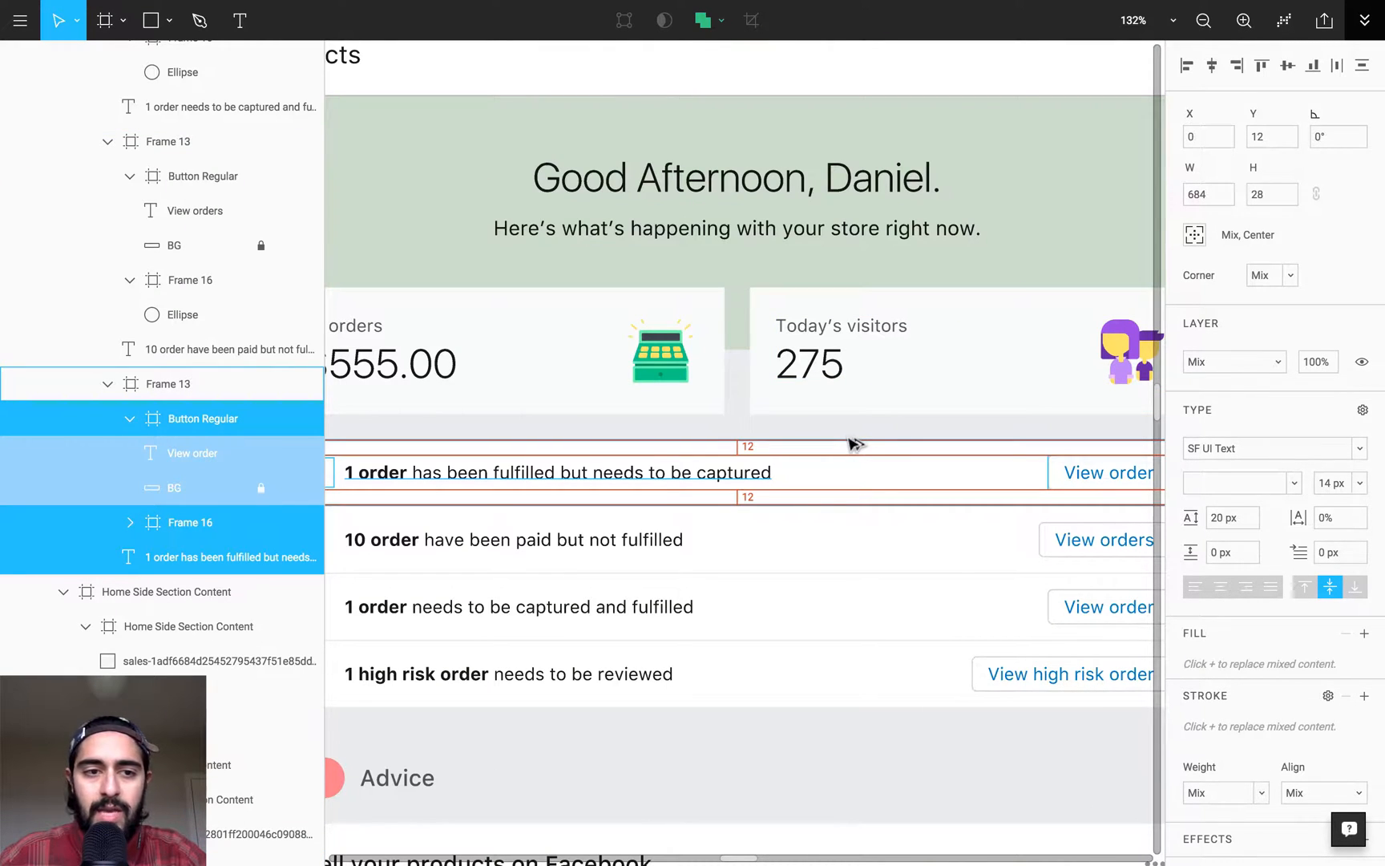
- Collapse and reopen the first order row's Frame 13, and collapse its Button Regular layer to review the row's structure
{"action": "left_click", "coordinate": [109, 384]}
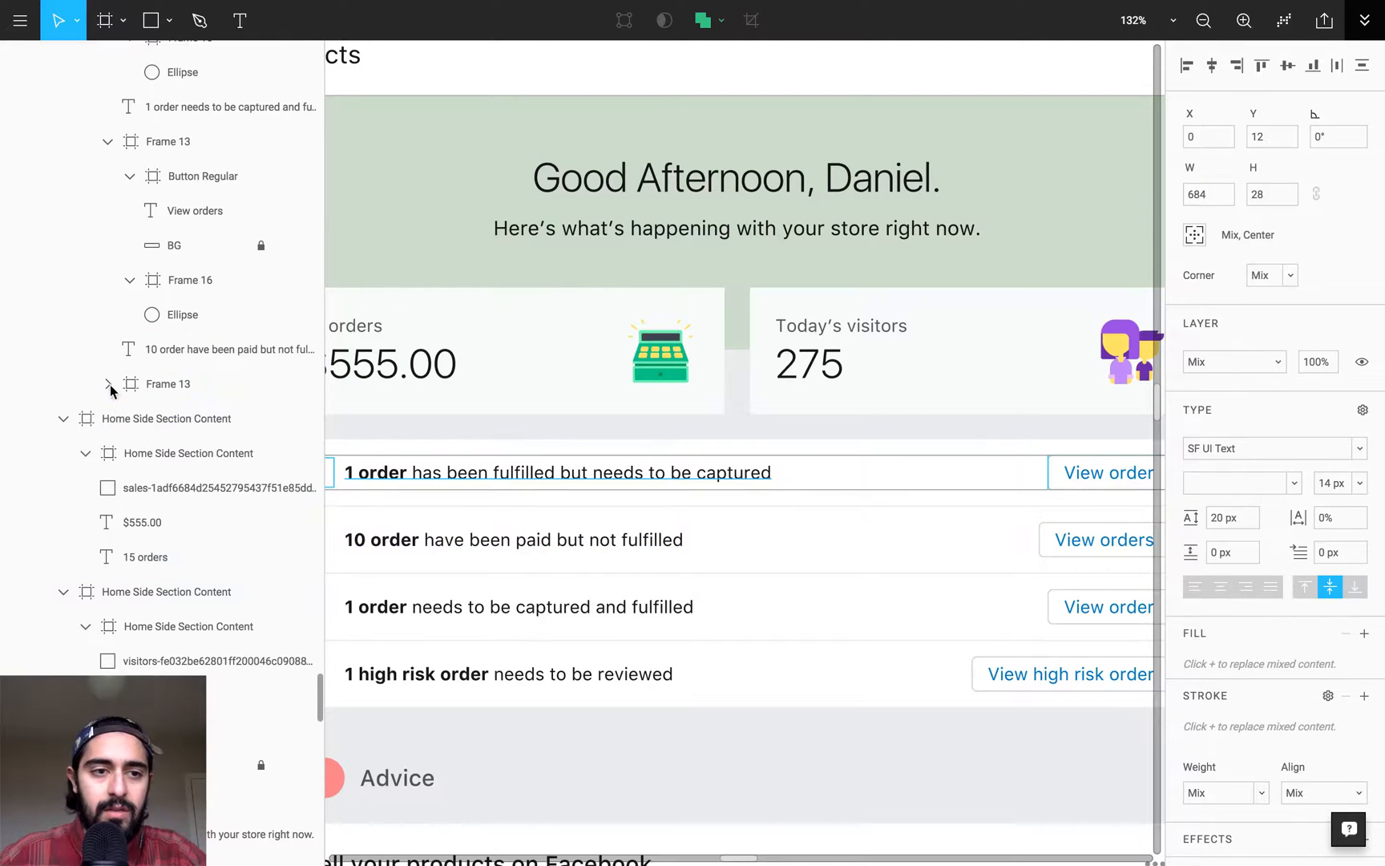
{"action": "left_click", "coordinate": [109, 384]}
{"action": "left_click", "coordinate": [176, 419]}
{"action": "left_click", "coordinate": [131, 419]}
{"action": "left_click", "coordinate": [171, 478], "text": "shift"}
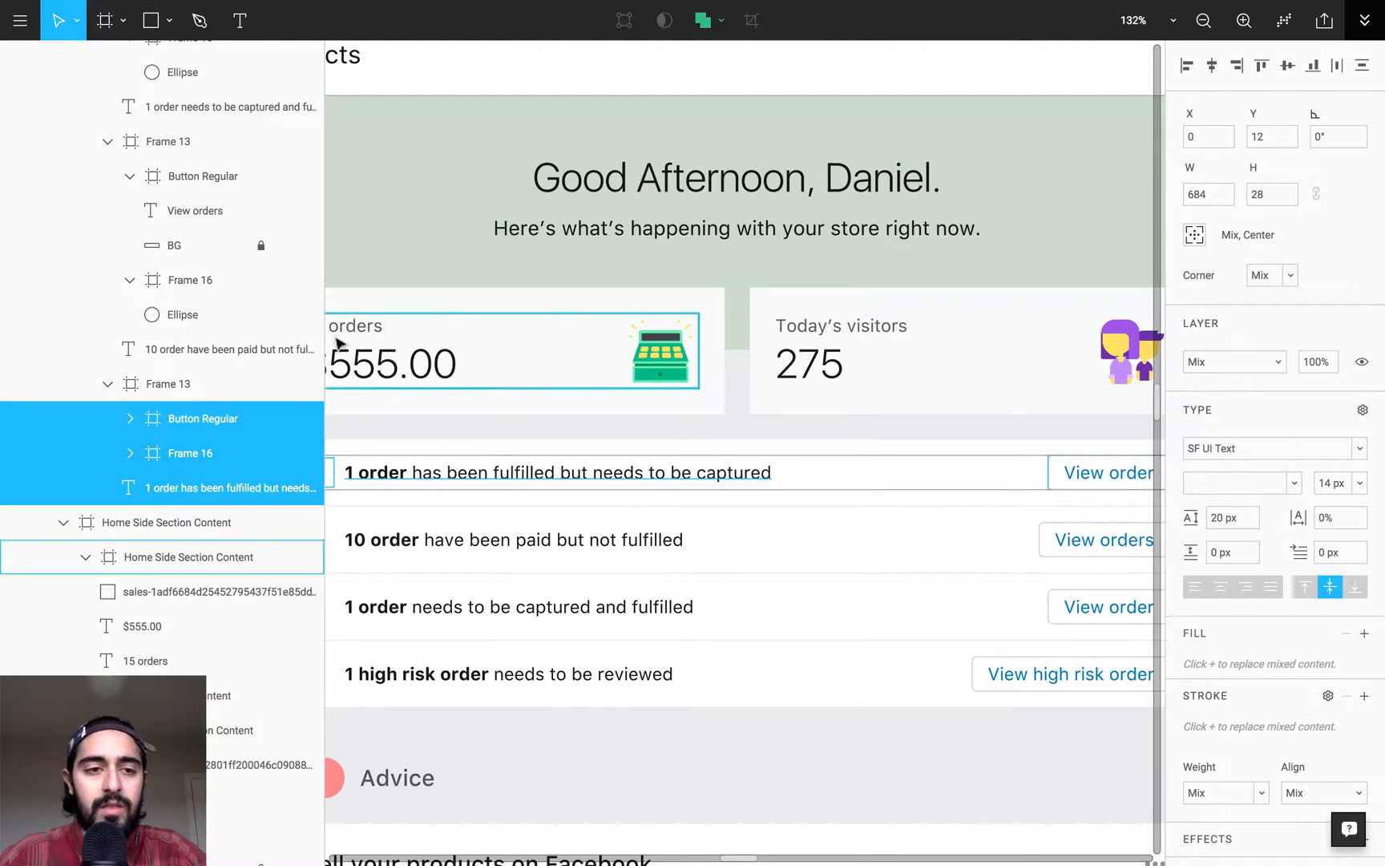
- Increase the height of the first order row's Frame 13 until its contents sit 16 px from the top, and reselect those contents
{"action": "left_click", "coordinate": [176, 382]}
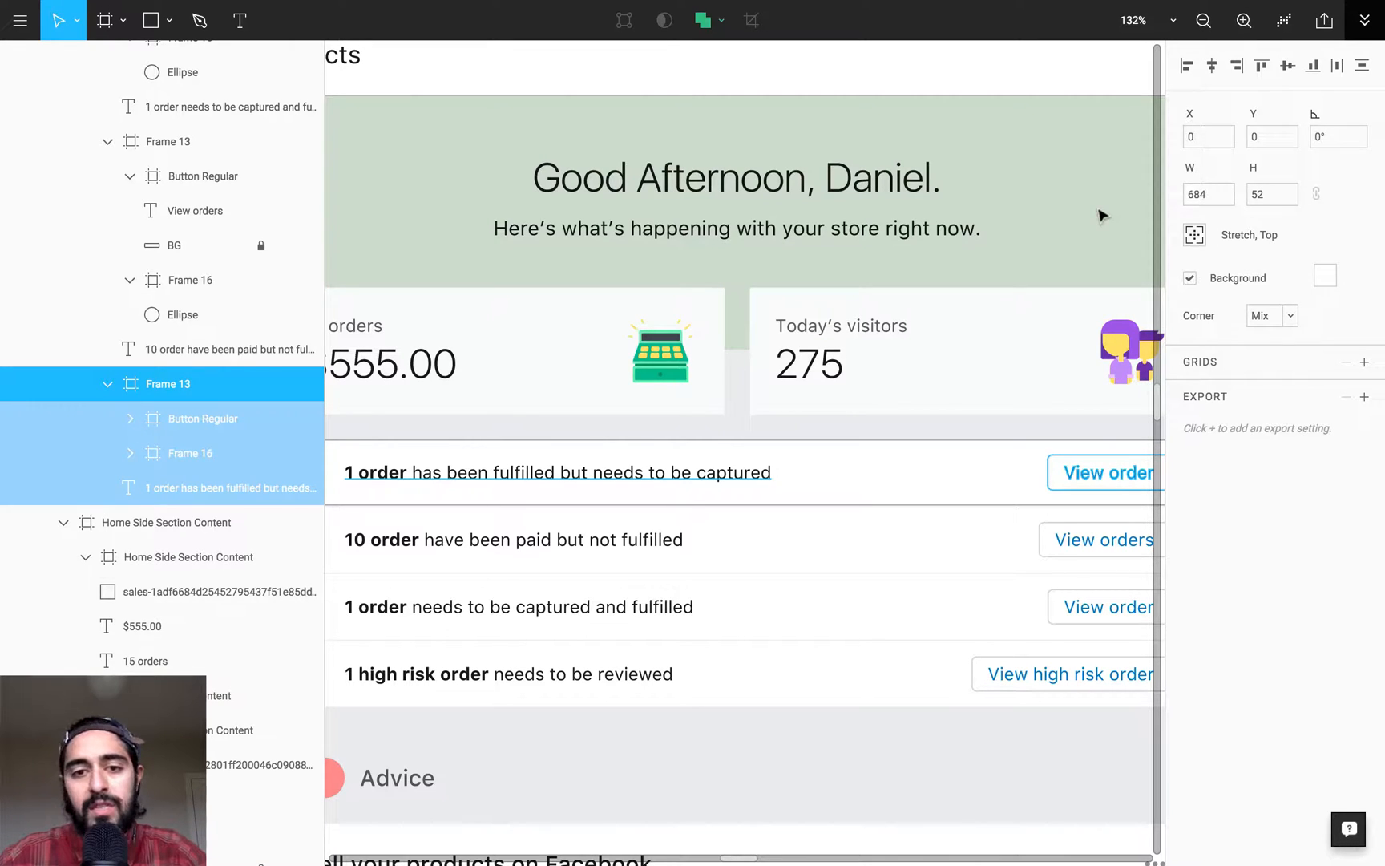
{"action": "key", "text": "super+shift+Down"}
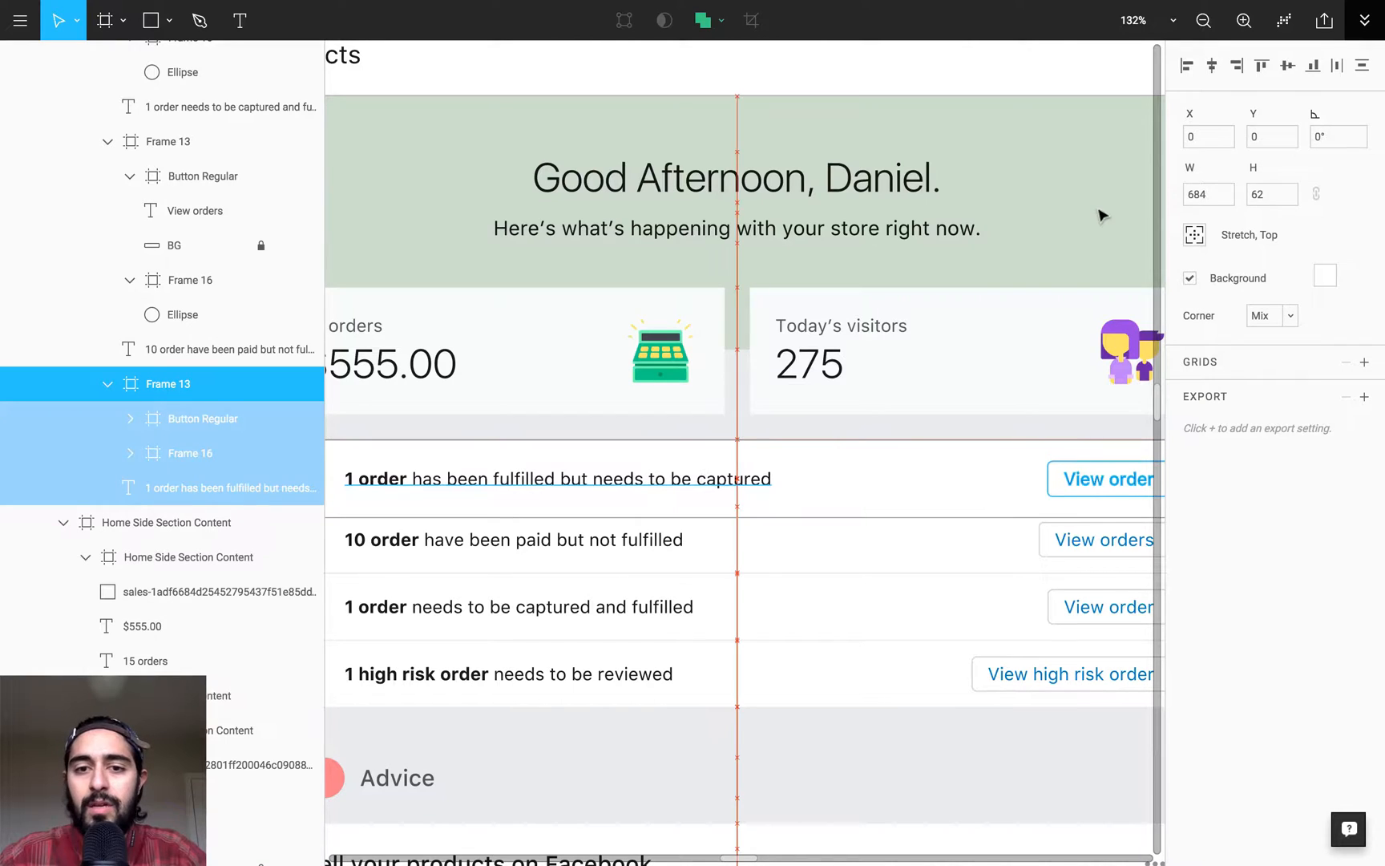
{"action": "key", "text": "super+Up"}
{"action": "key", "text": "super+Up"}
{"action": "left_click", "coordinate": [212, 415]}
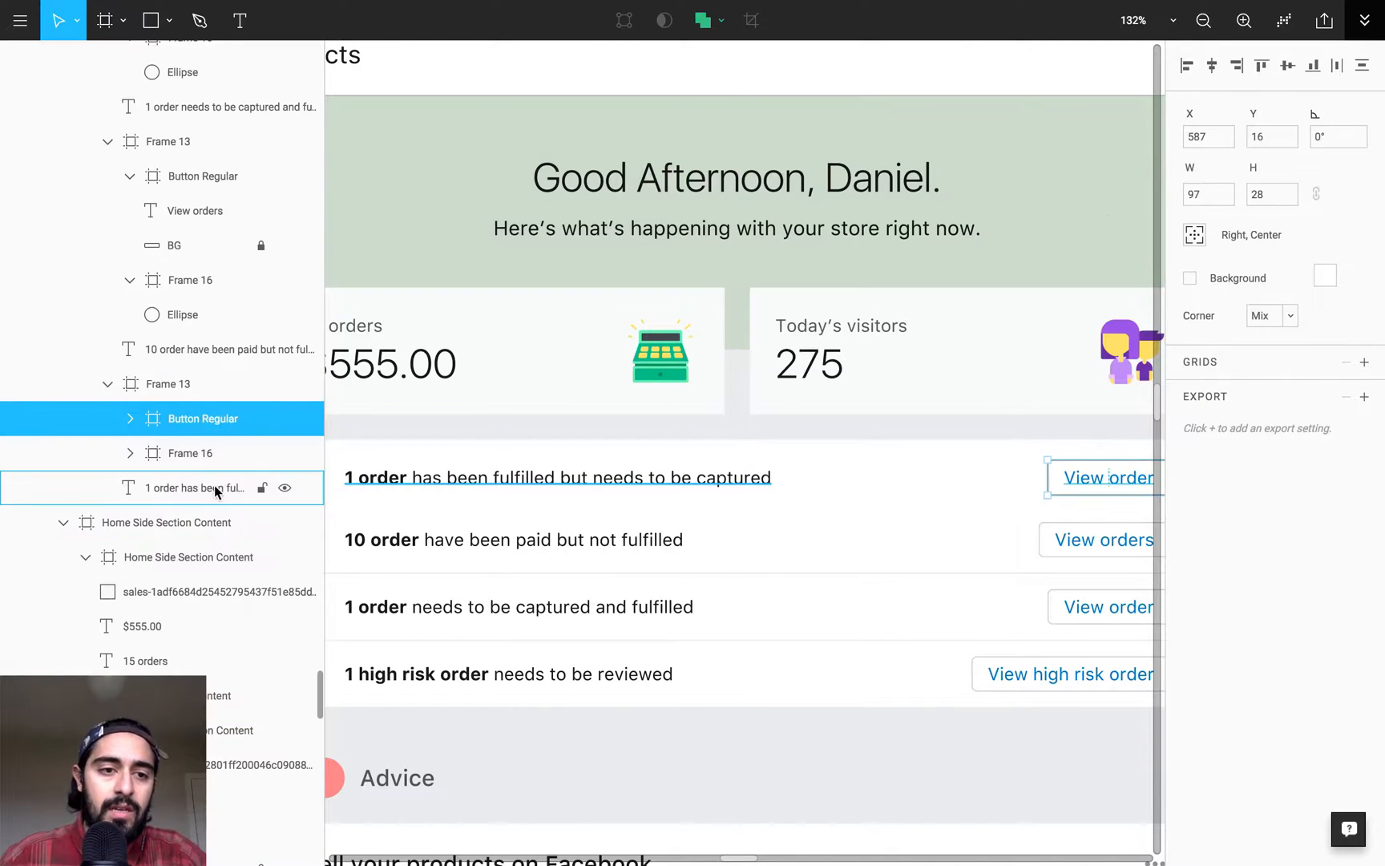
{"action": "left_click", "coordinate": [220, 487], "text": "shift"}
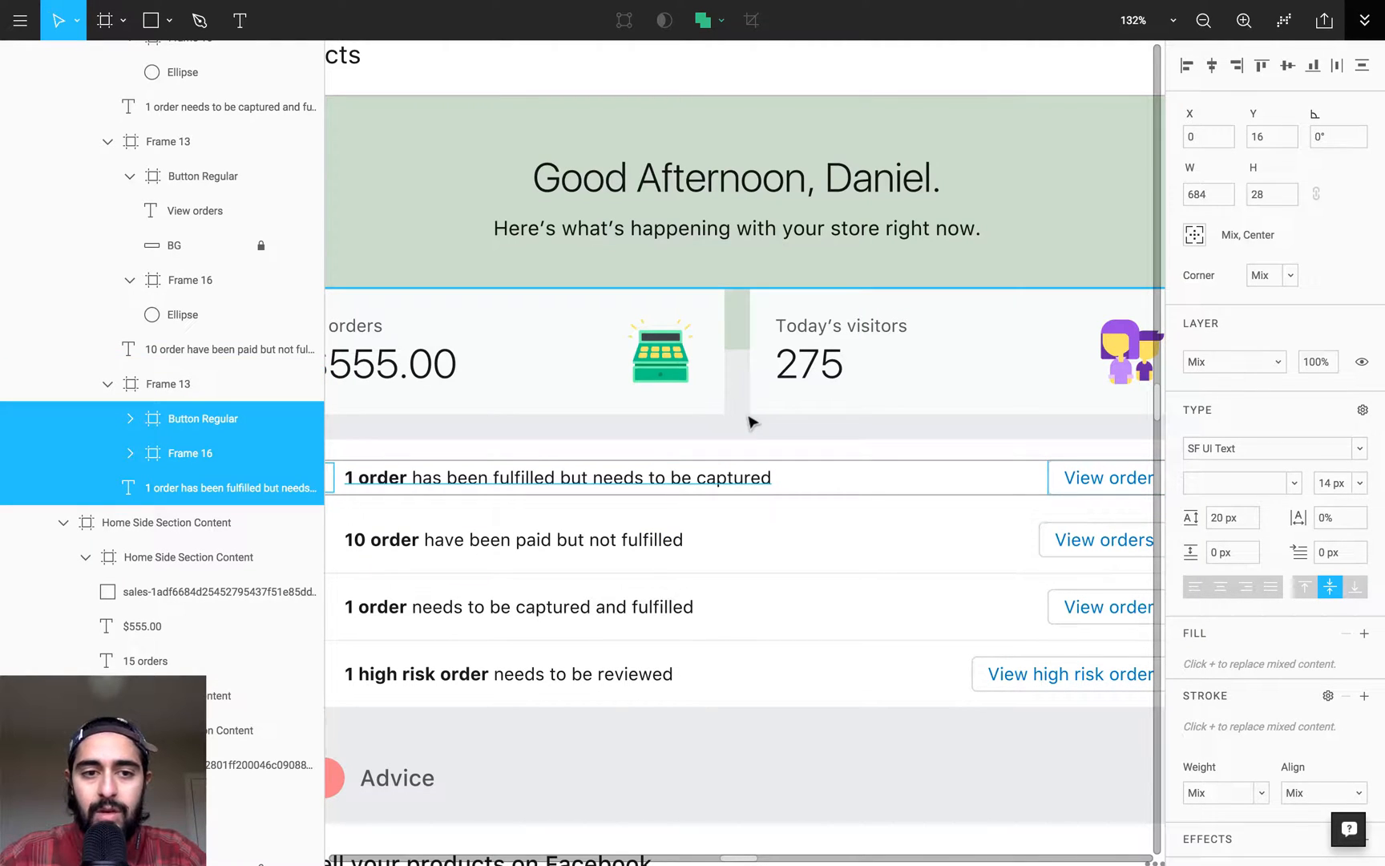
- Increase the heights of the frames holding the second, third and fourth order rows to 60 px each
{"action": "key", "text": "minus"}
{"action": "key", "text": "minus"}
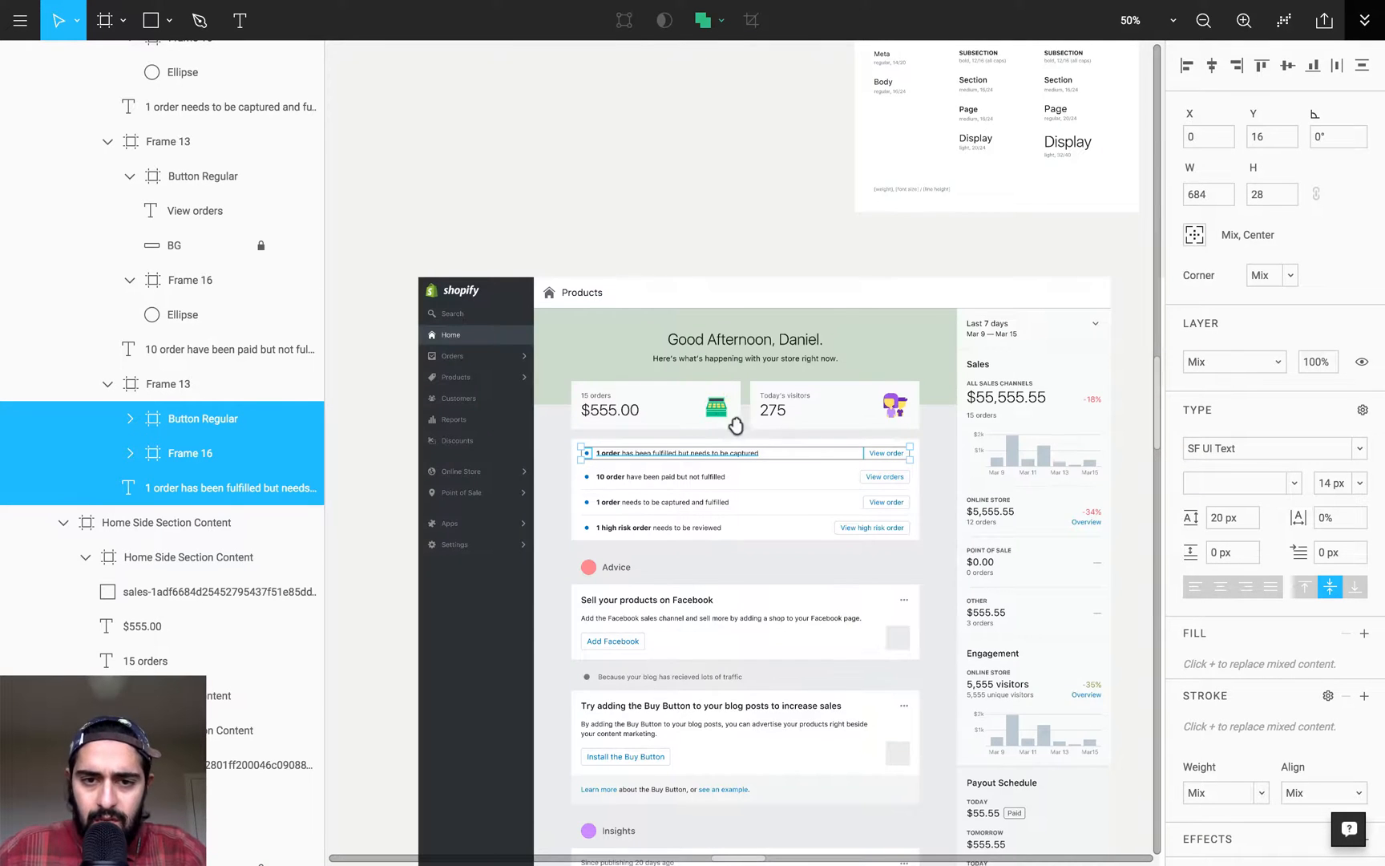
{"action": "scroll", "coordinate": [912, 559], "scroll_direction": "up", "scroll_amount": 3}
{"action": "scroll", "coordinate": [779, 389], "scroll_direction": "down", "scroll_amount": 2}
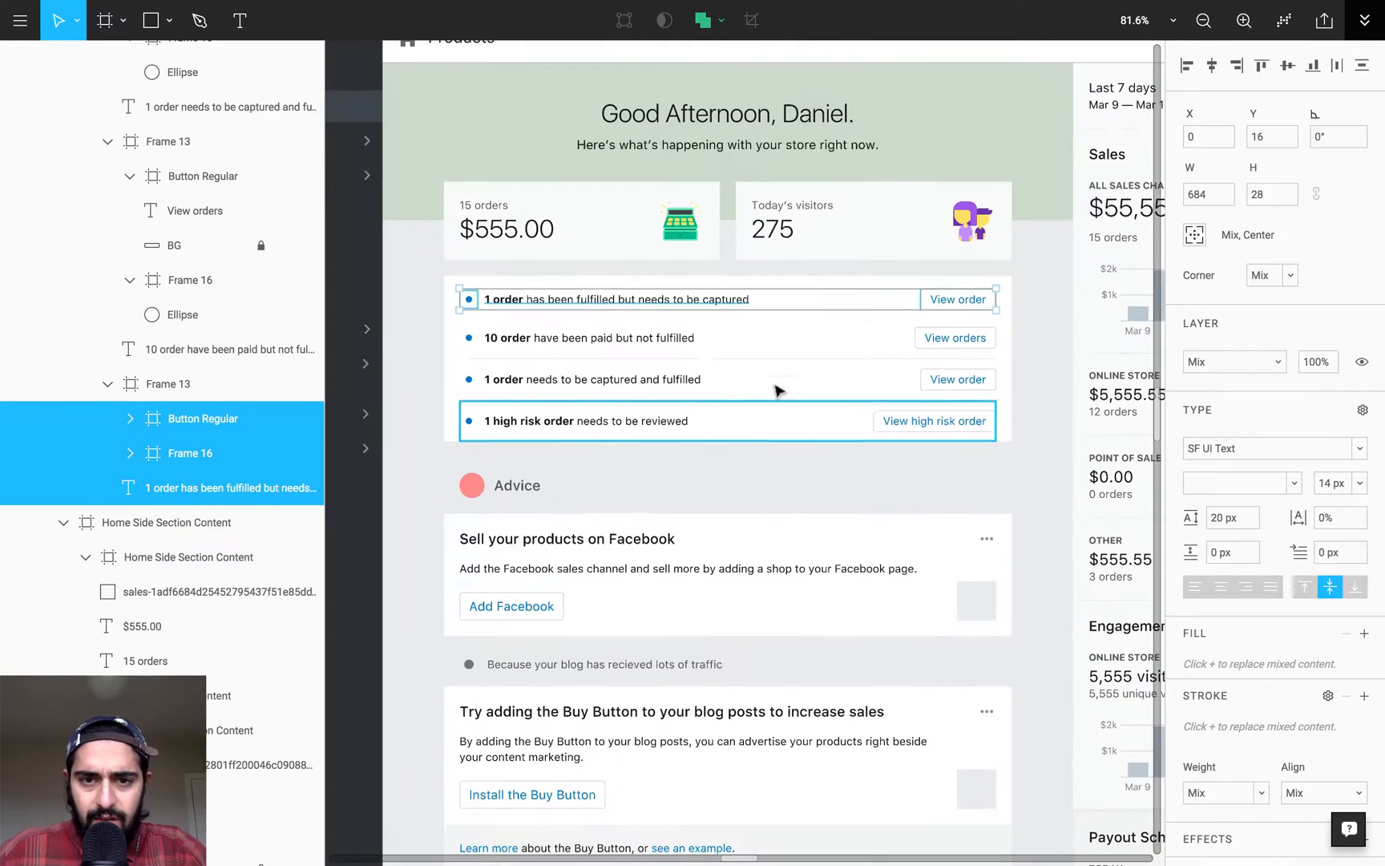
{"action": "left_click", "coordinate": [745, 333]}
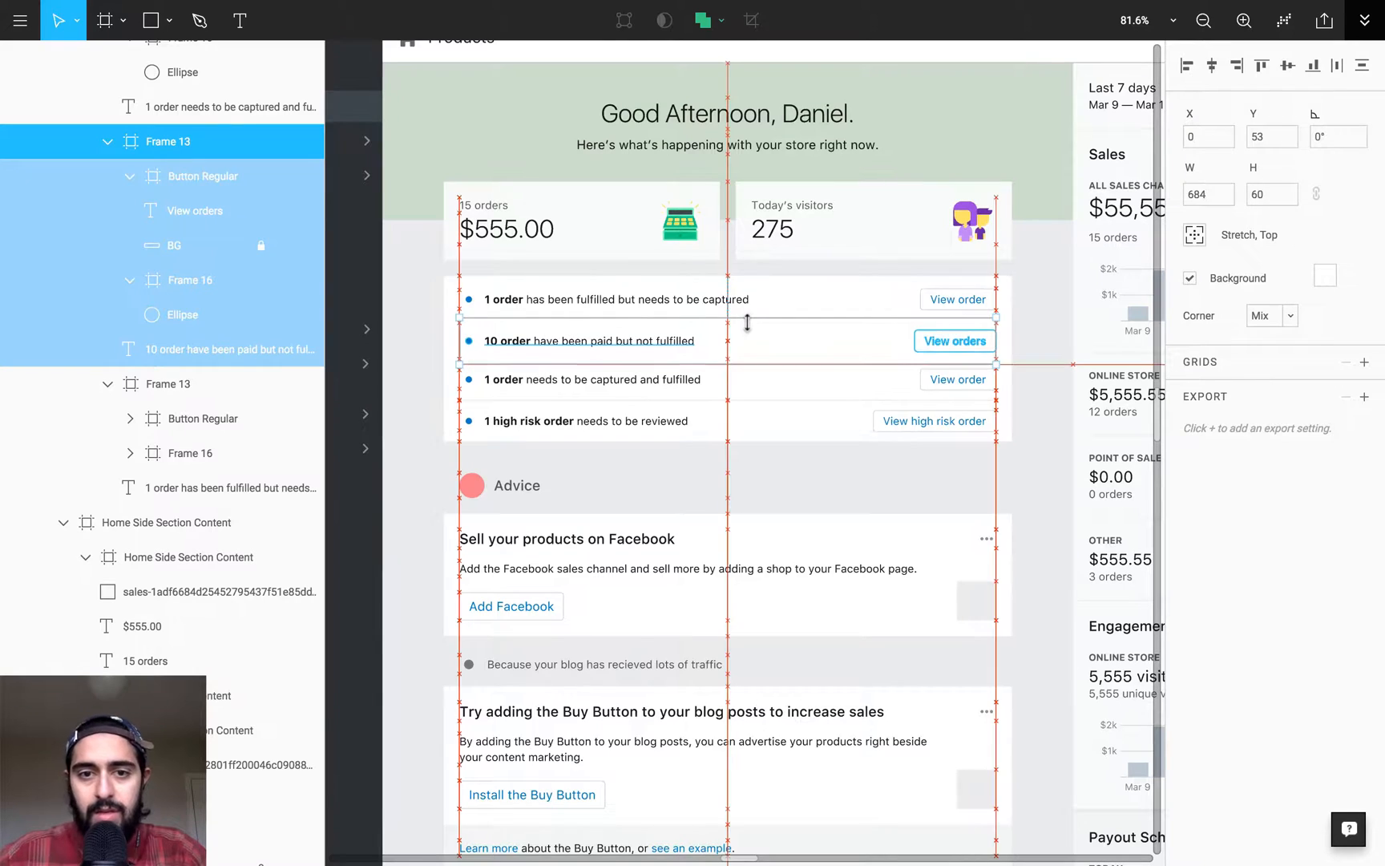
{"action": "left_click", "coordinate": [805, 383]}
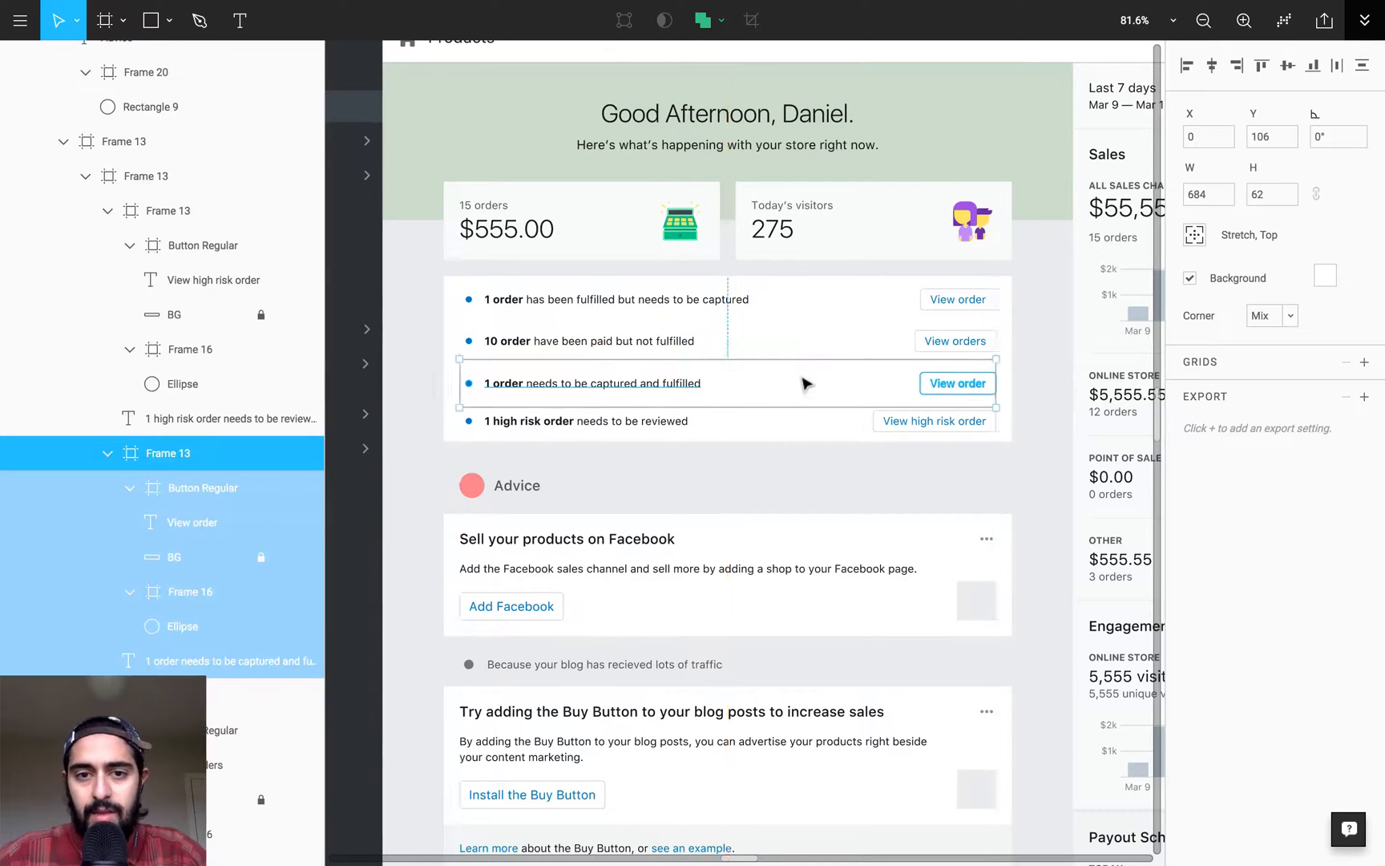
{"action": "left_click", "coordinate": [798, 422]}
{"action": "key", "text": "super+shift+Down"}
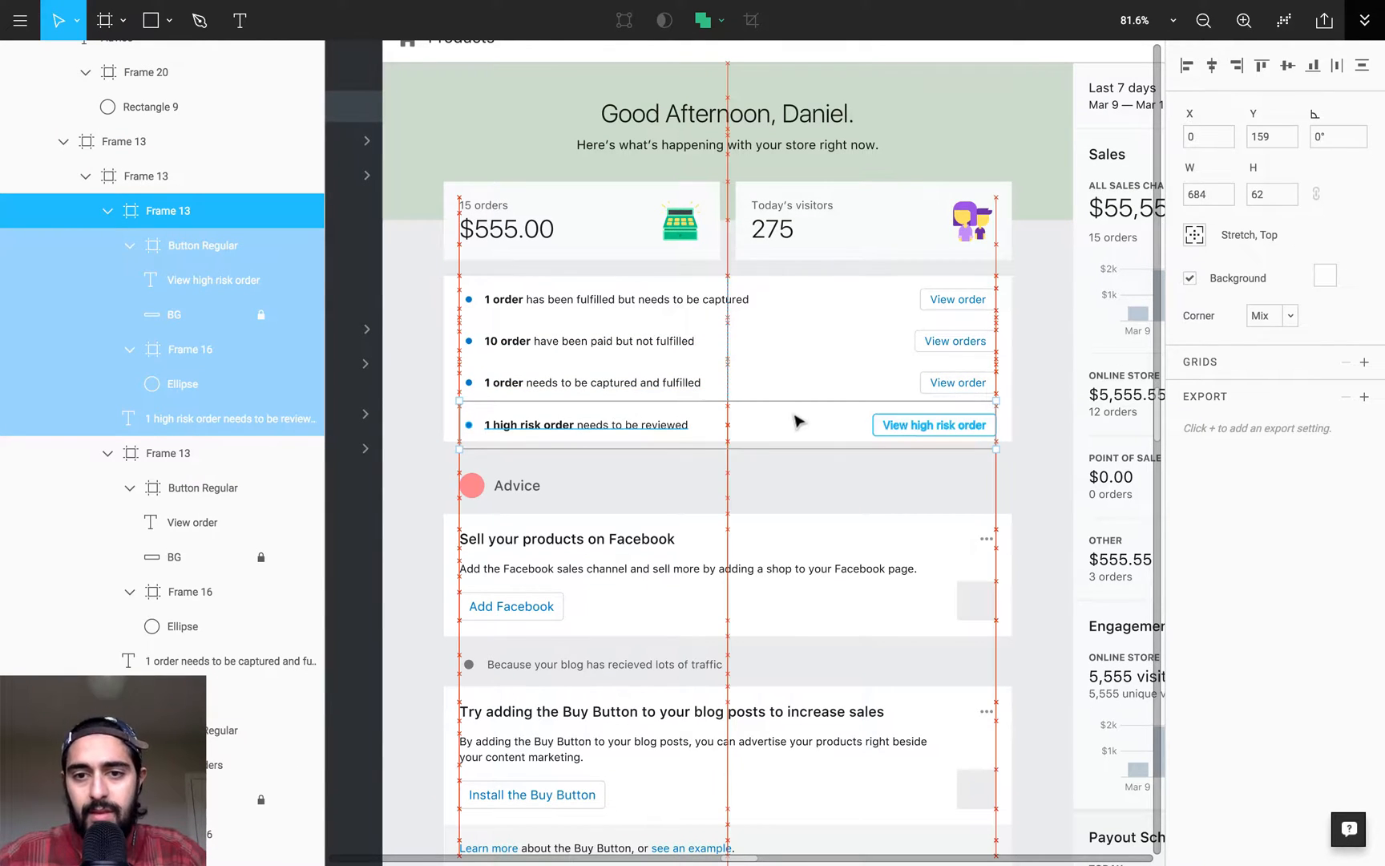
{"action": "key", "text": "super+Up"}
{"action": "key", "text": "super+Up"}
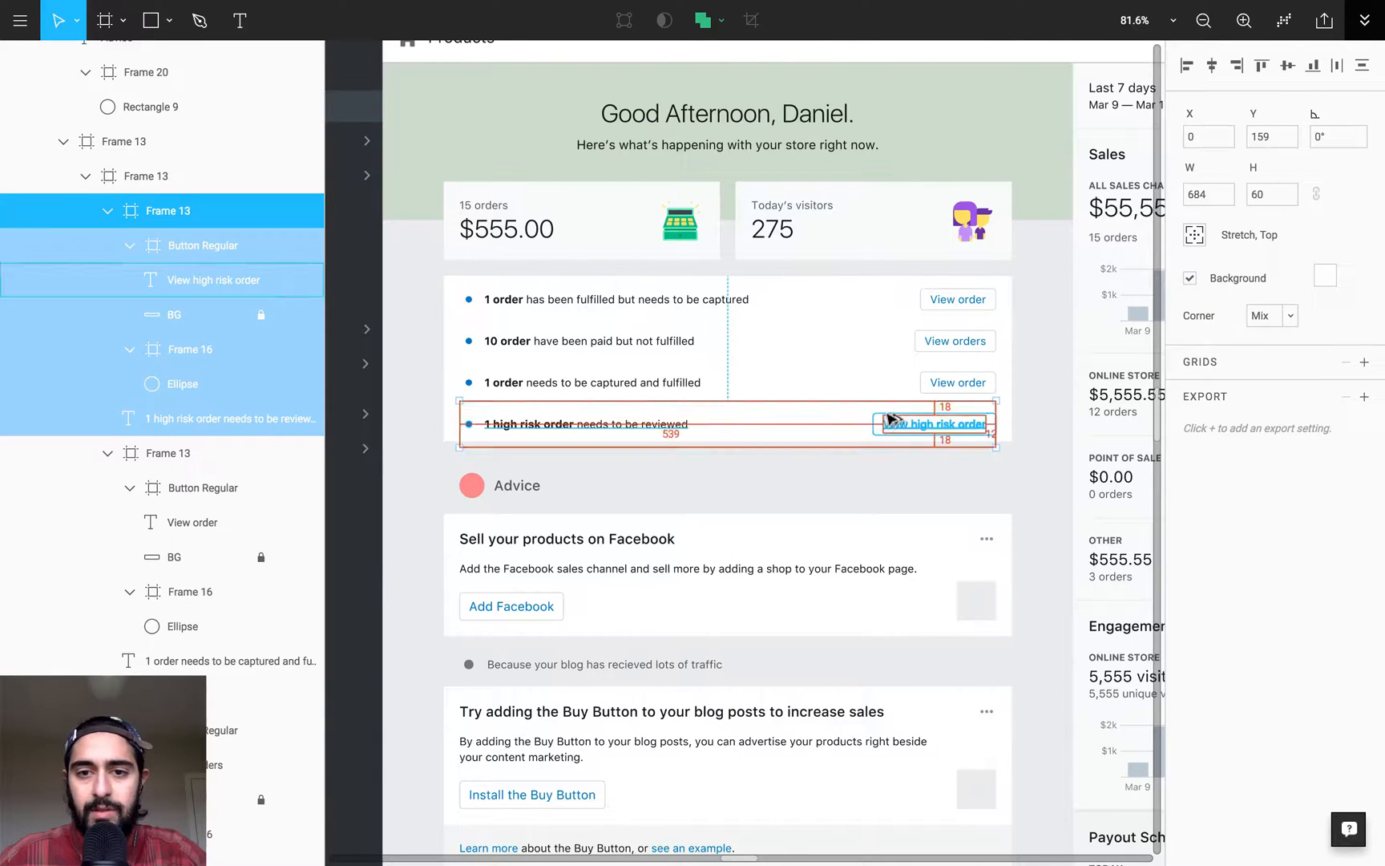
{"action": "mouse_move", "coordinate": [874, 415]}
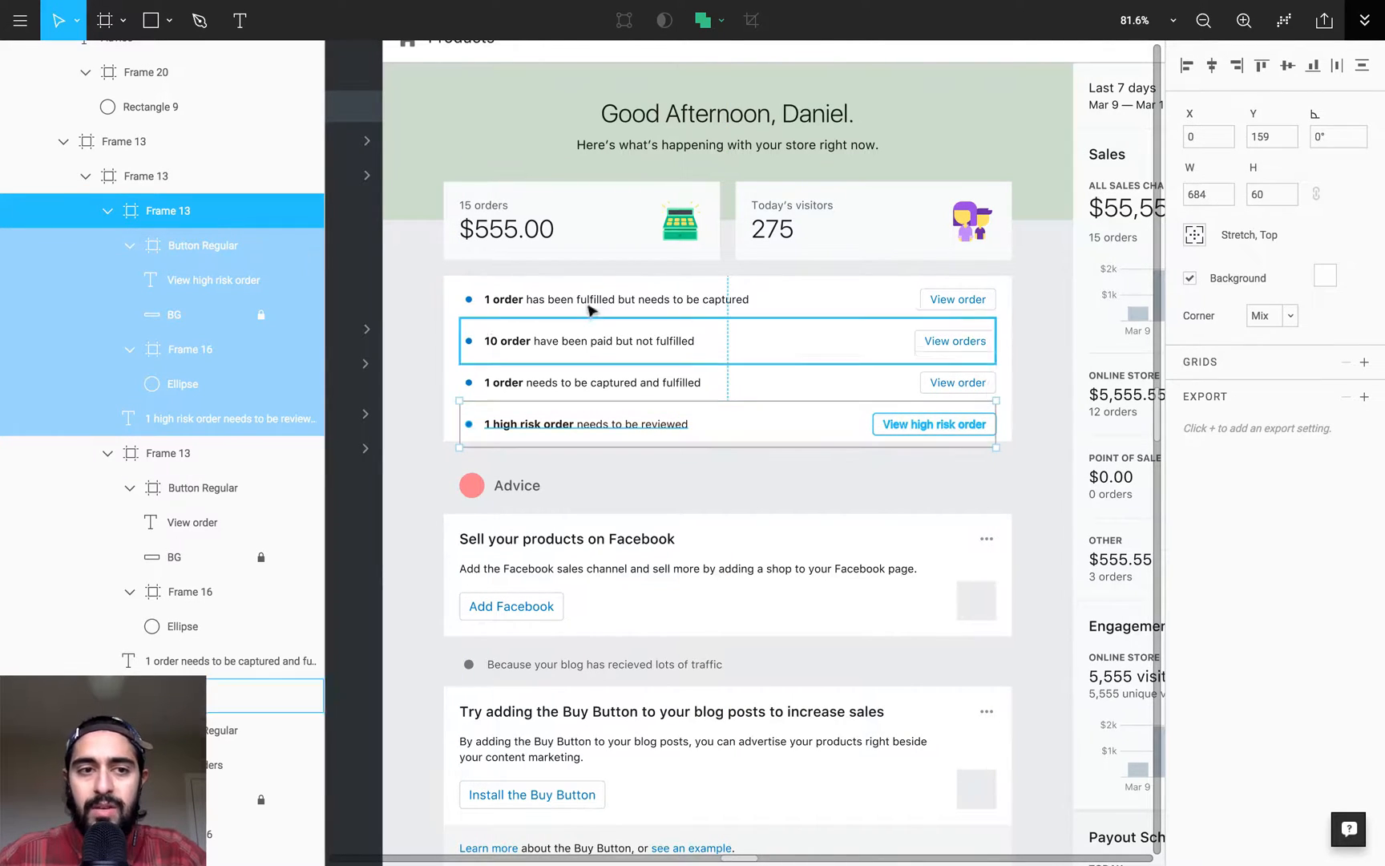
- Shift the second, third and fourth order rows down together to open a thin divider gap below the first row
{"action": "left_click", "coordinate": [153, 178]}
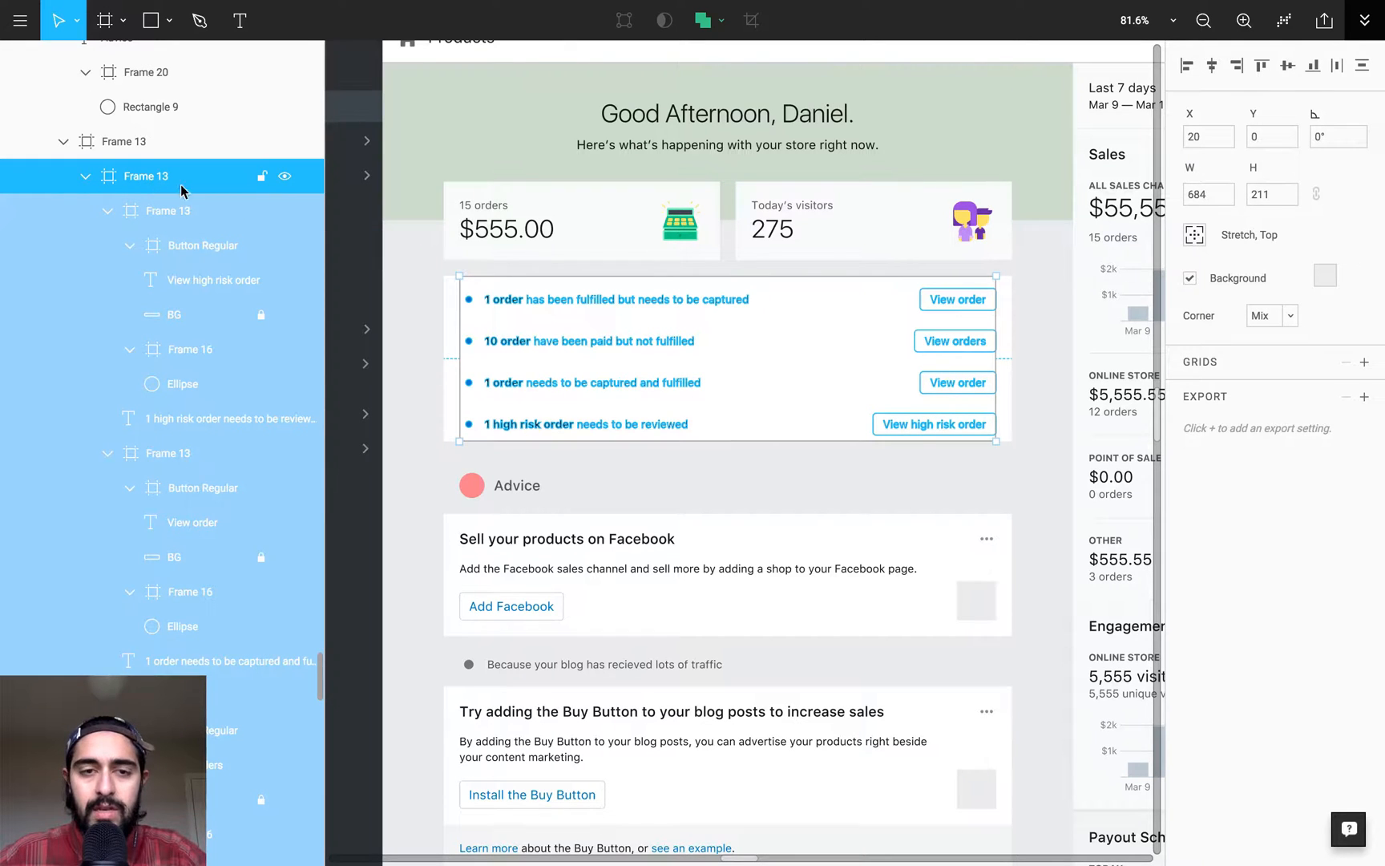
{"action": "key", "text": "z"}
{"action": "left_click_drag", "start_coordinate": [435, 227], "coordinate": [1031, 492]}
{"action": "key", "text": "space"}
{"action": "left_click_drag", "start_coordinate": [916, 623], "coordinate": [942, 538]}
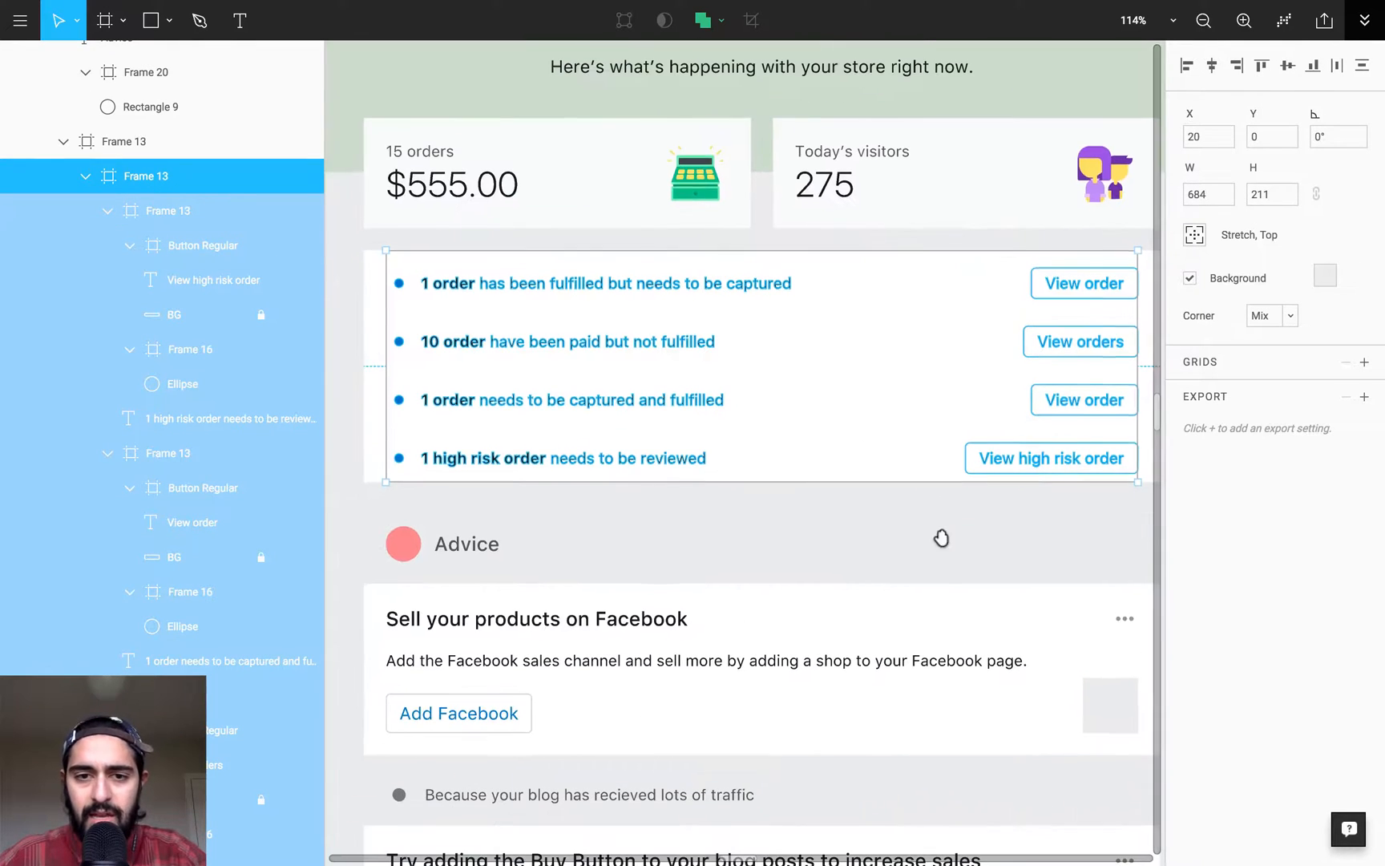
{"action": "left_click", "coordinate": [826, 452]}
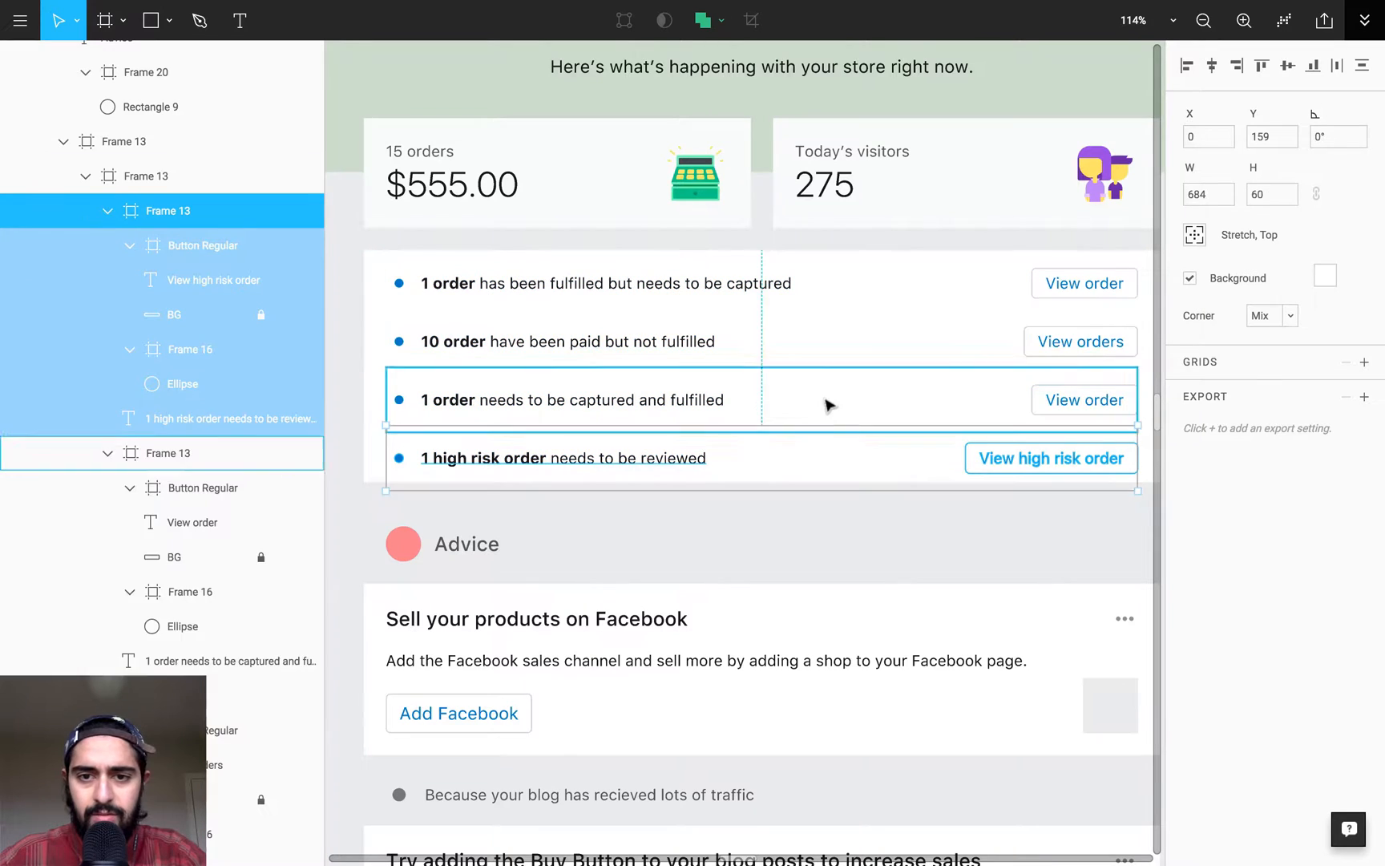
{"action": "left_click", "coordinate": [827, 400], "text": "shift"}
{"action": "left_click", "coordinate": [829, 326], "text": "shift"}
{"action": "key", "text": "shift+Down"}
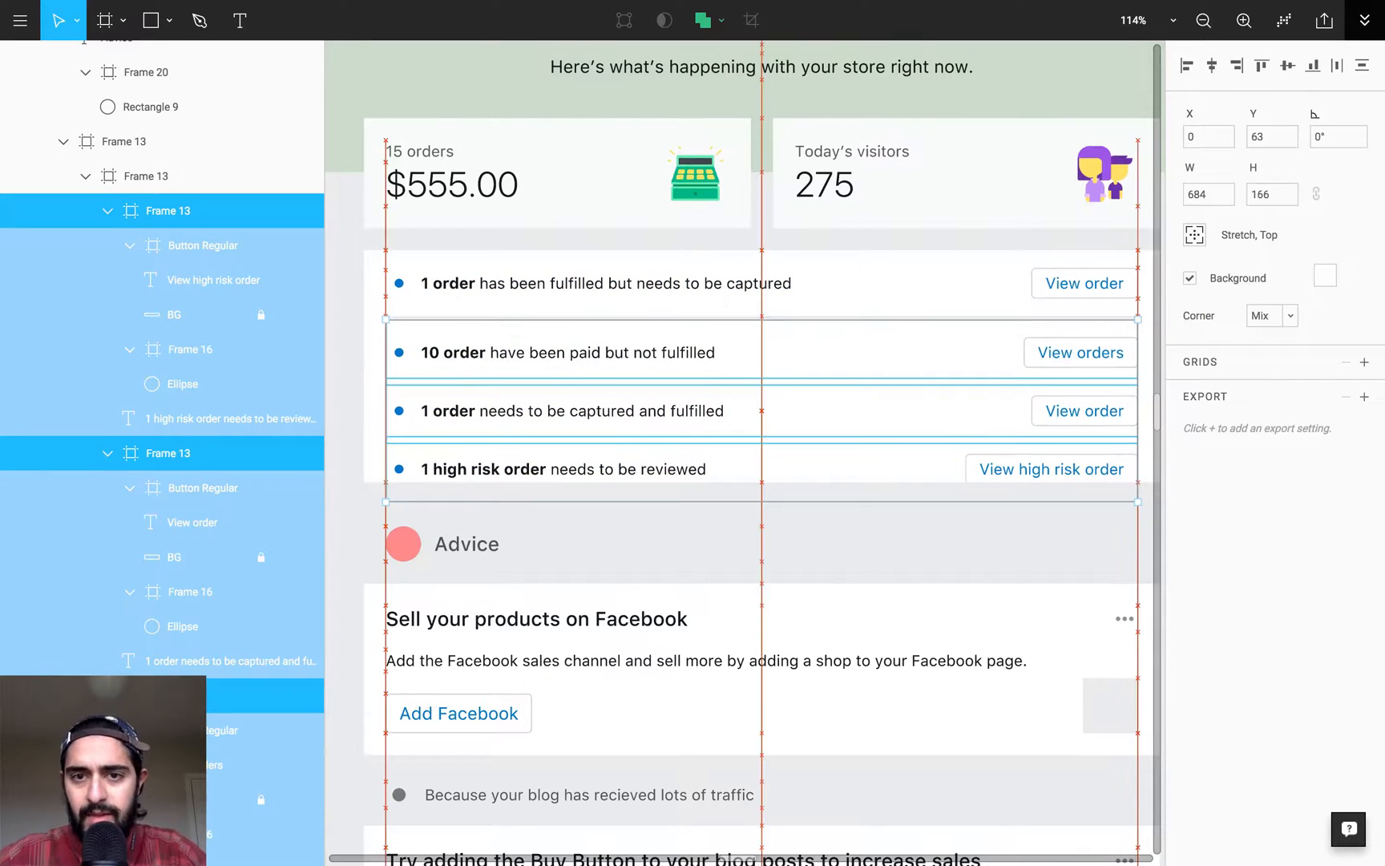
- Shift the third and fourth order rows down to open a divider gap, and place the fourth row at Y 183
{"action": "left_click", "coordinate": [886, 343], "text": "shift"}
{"action": "key", "text": "shift+Down"}
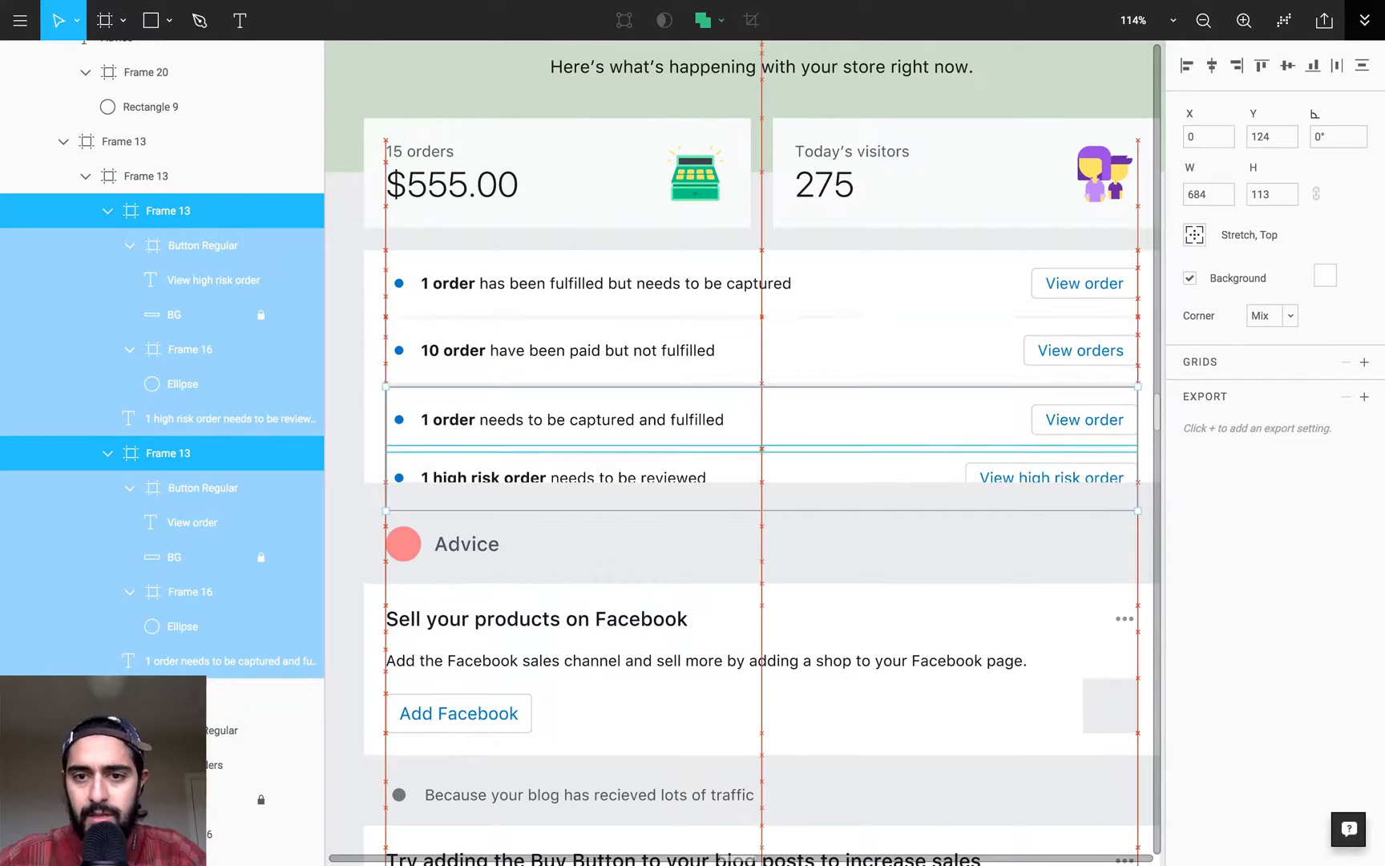
{"action": "left_click", "coordinate": [872, 419], "text": "shift"}
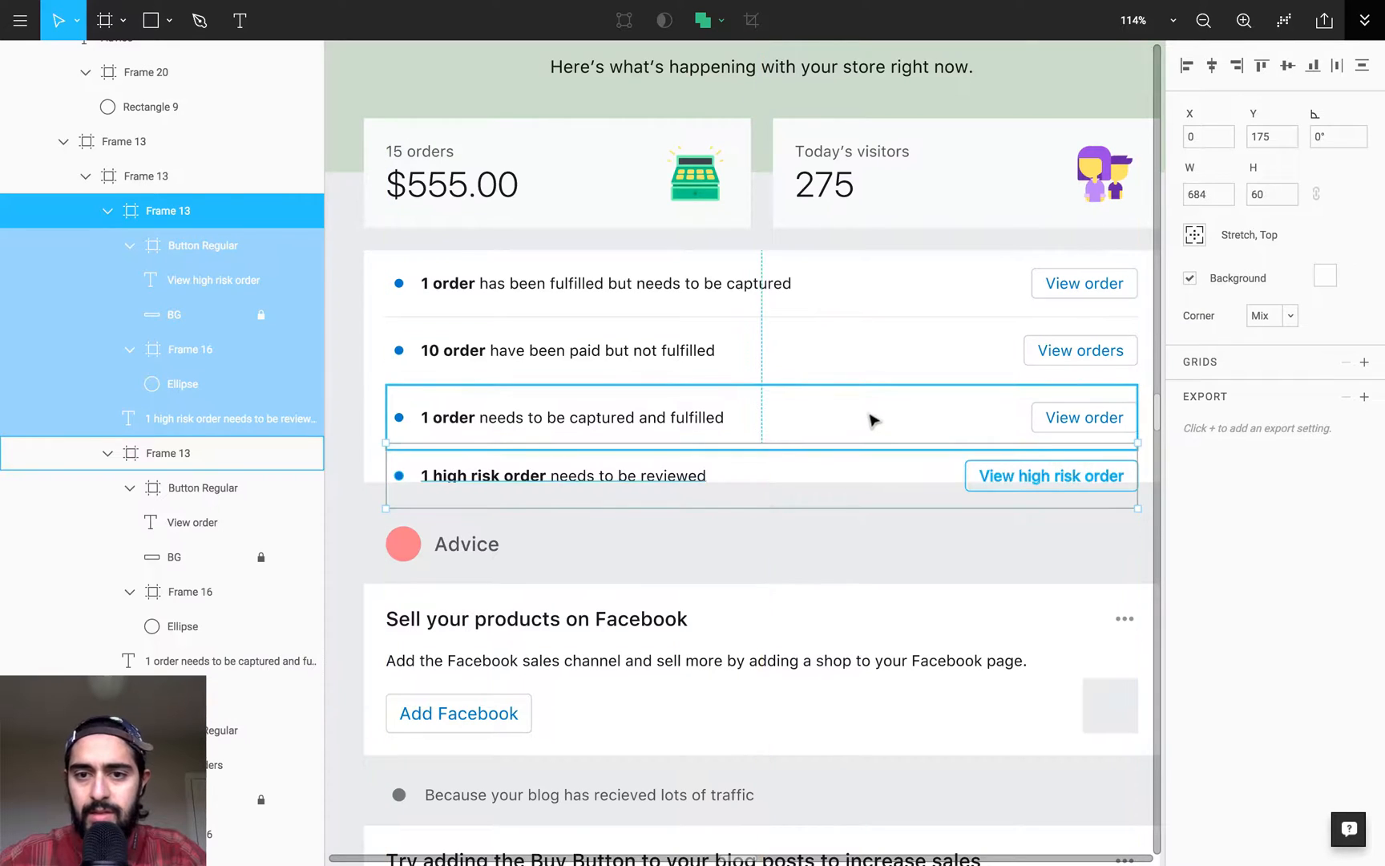
{"action": "key", "text": "shift+Down"}
{"action": "key", "text": "Up"}
{"action": "key", "text": "Up"}
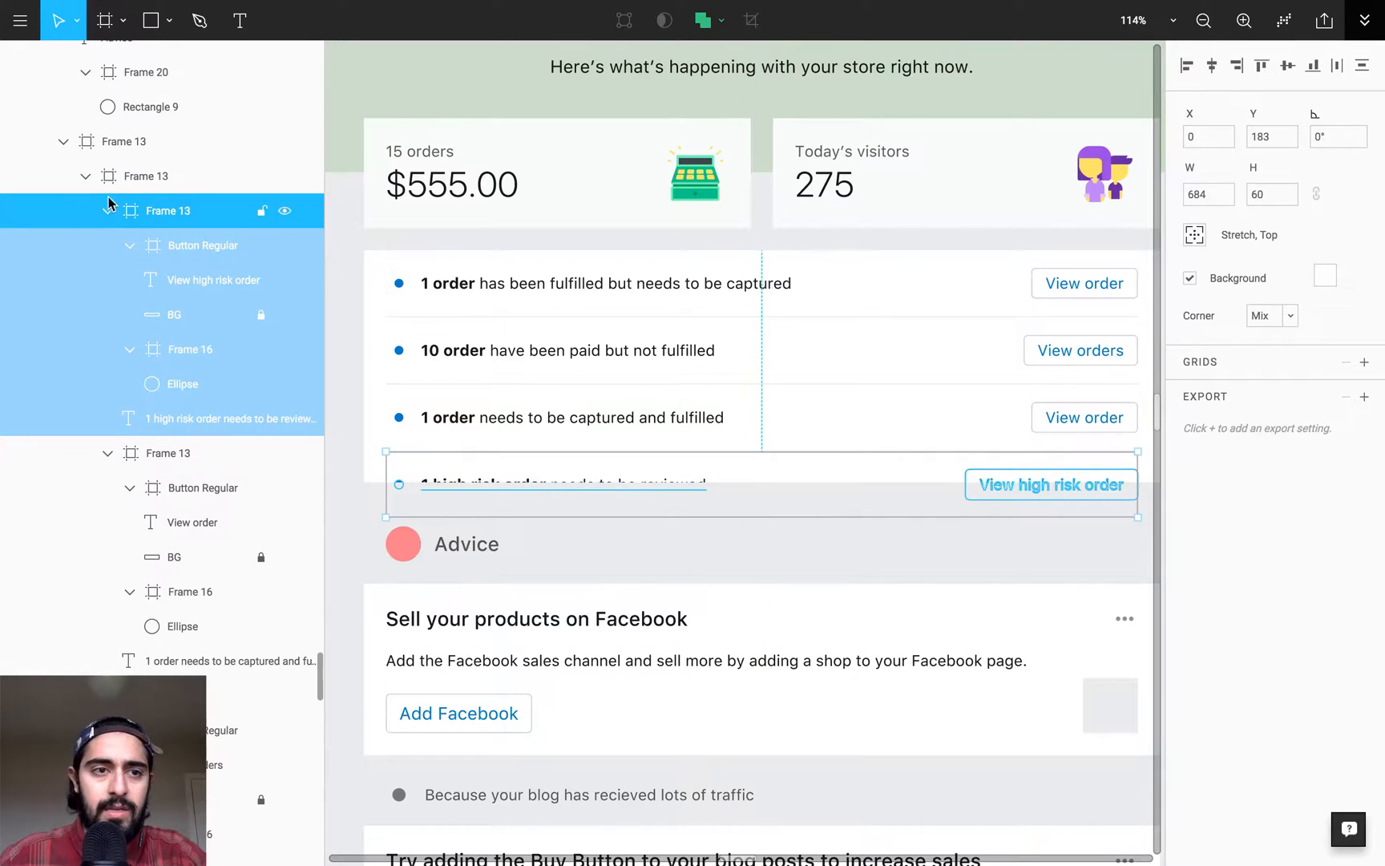
- Collapse the nested layers of all four order rows and select the Frame 13 that directly contains them
{"action": "left_click", "coordinate": [108, 211]}
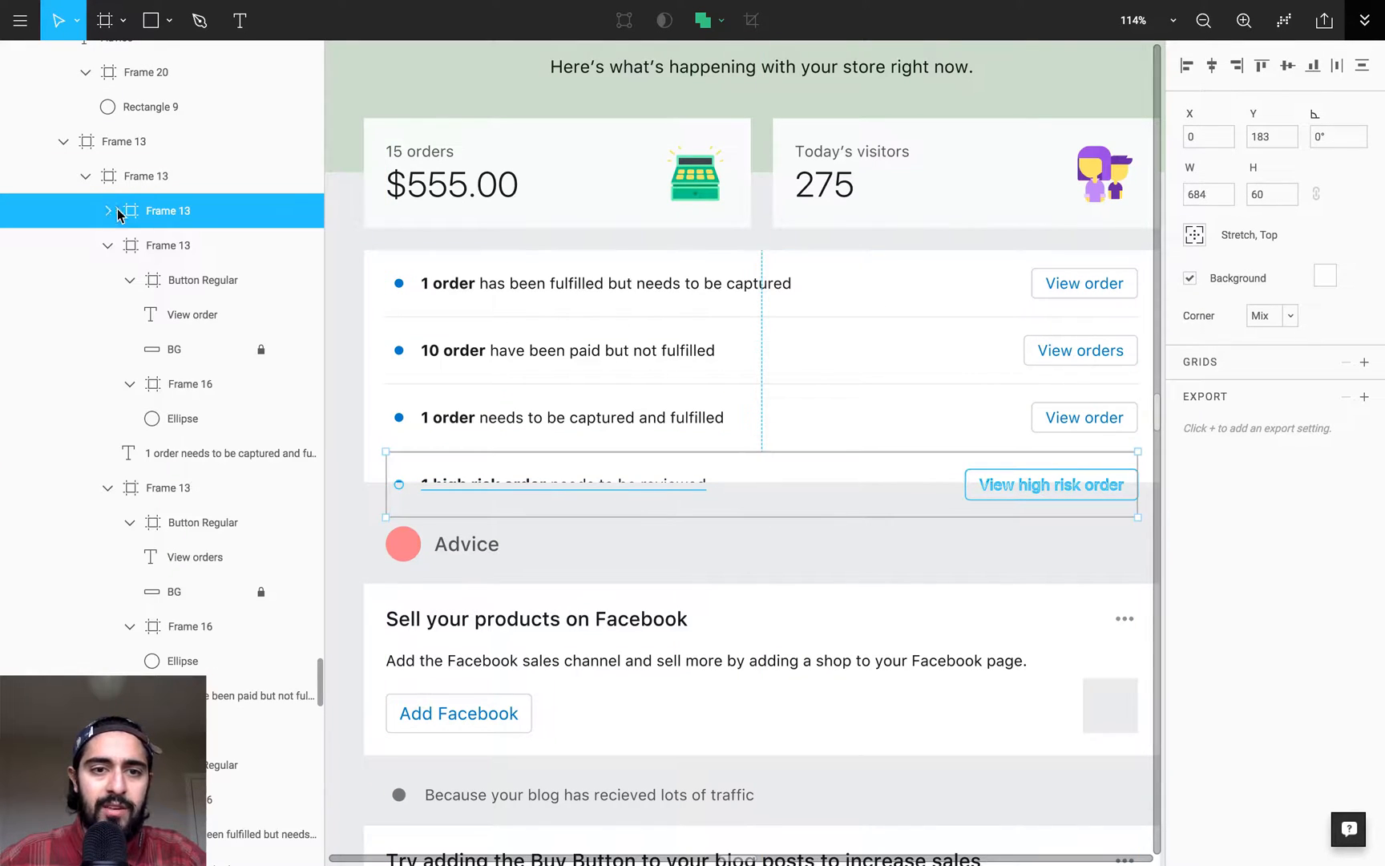
{"action": "left_click", "coordinate": [86, 176]}
{"action": "left_click", "coordinate": [86, 176]}
{"action": "left_click", "coordinate": [125, 182]}
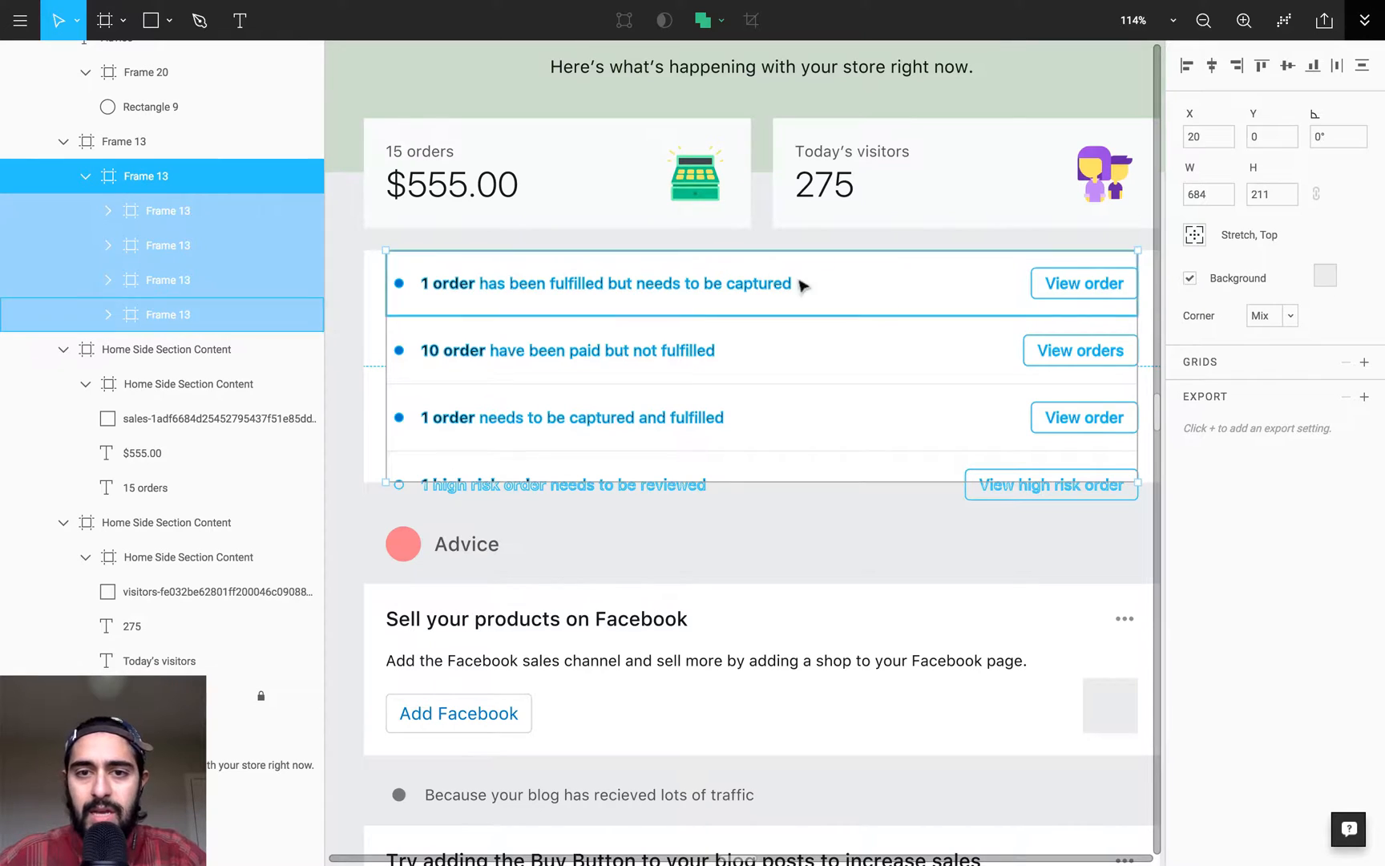
- Examine the divider gaps between the order rows and the background of their containing frame up close
{"action": "left_click", "coordinate": [882, 287]}
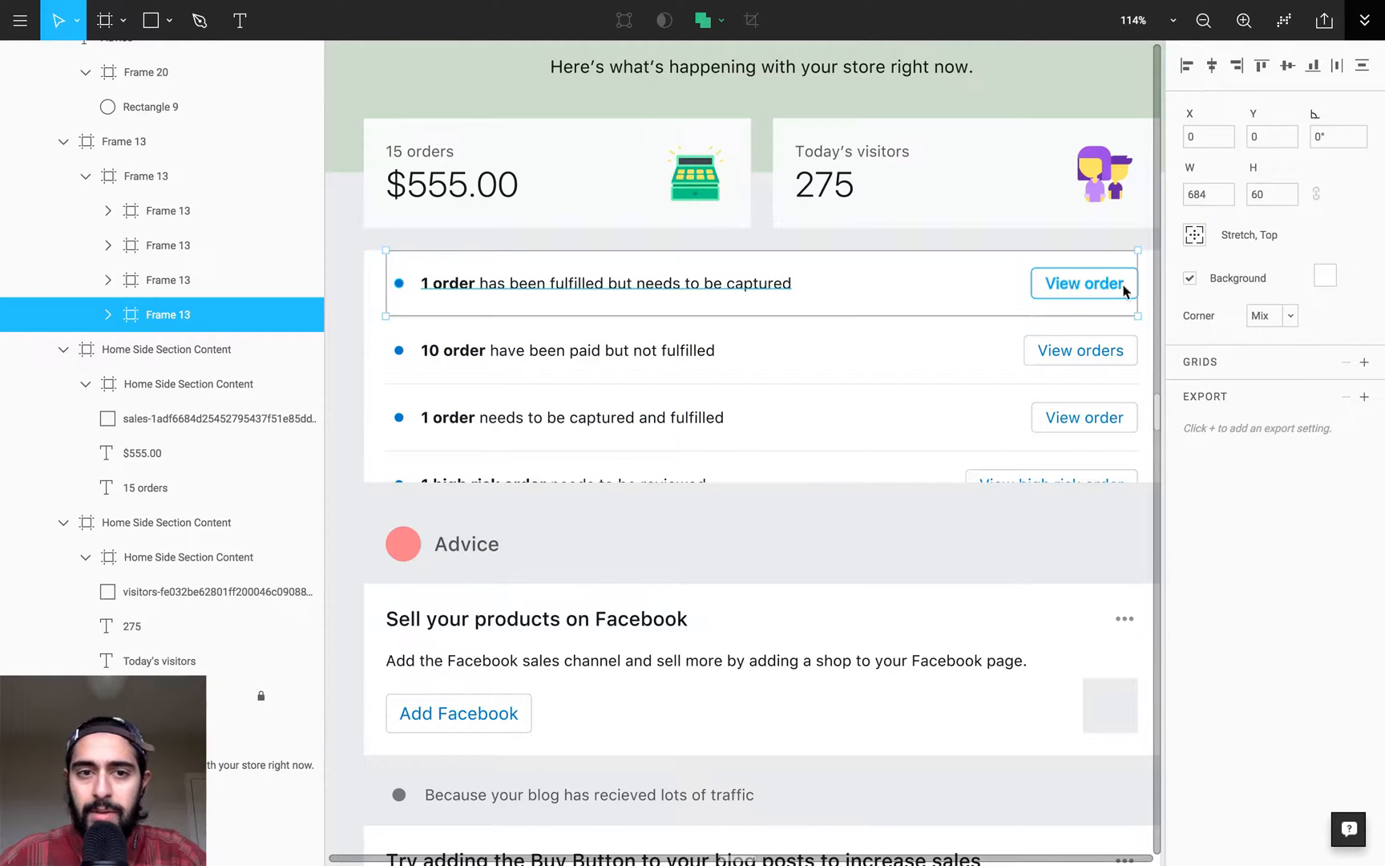
{"action": "left_click_drag", "start_coordinate": [373, 238], "coordinate": [554, 442]}
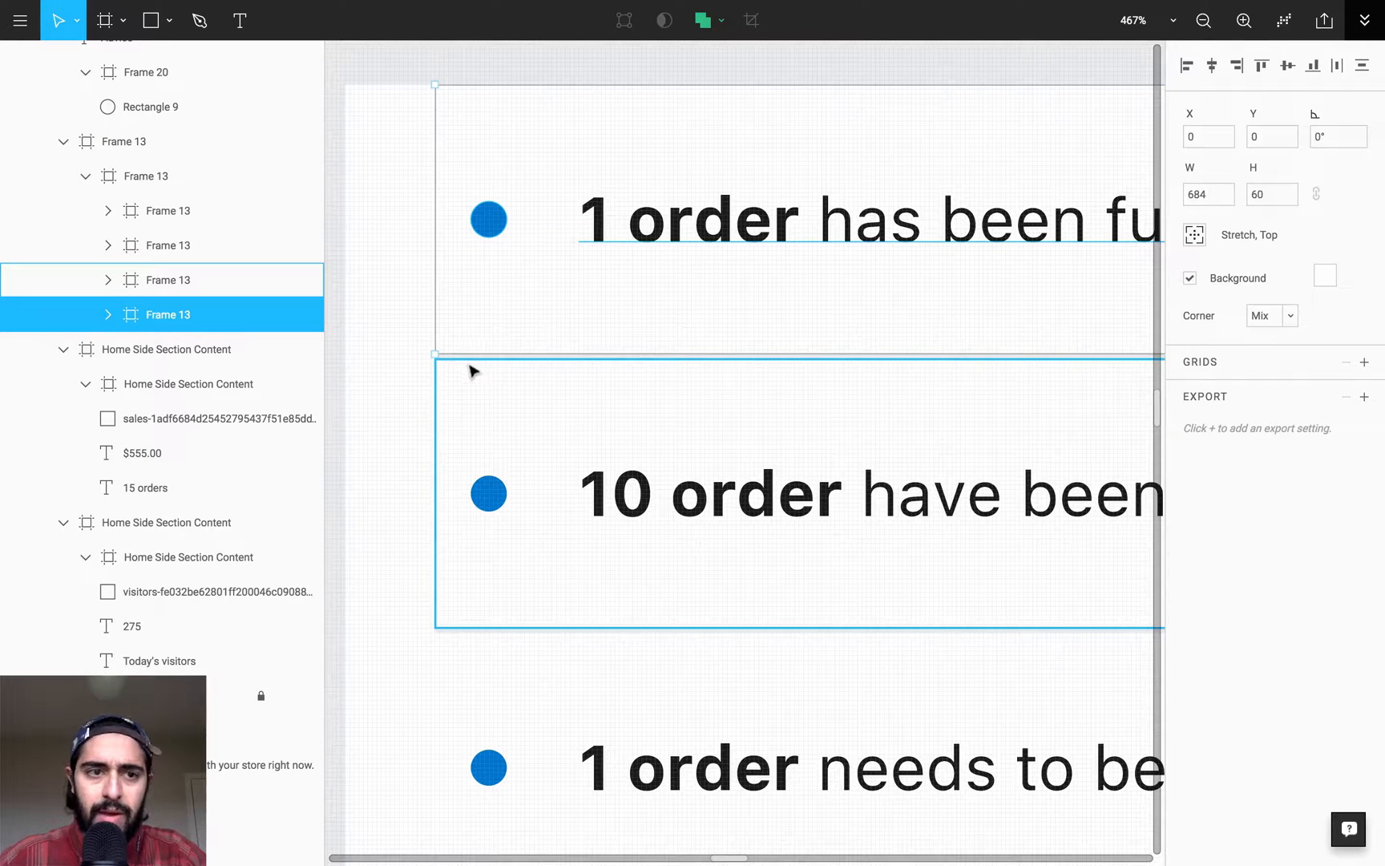
{"action": "left_click", "coordinate": [171, 175]}
{"action": "key", "text": "minus"}
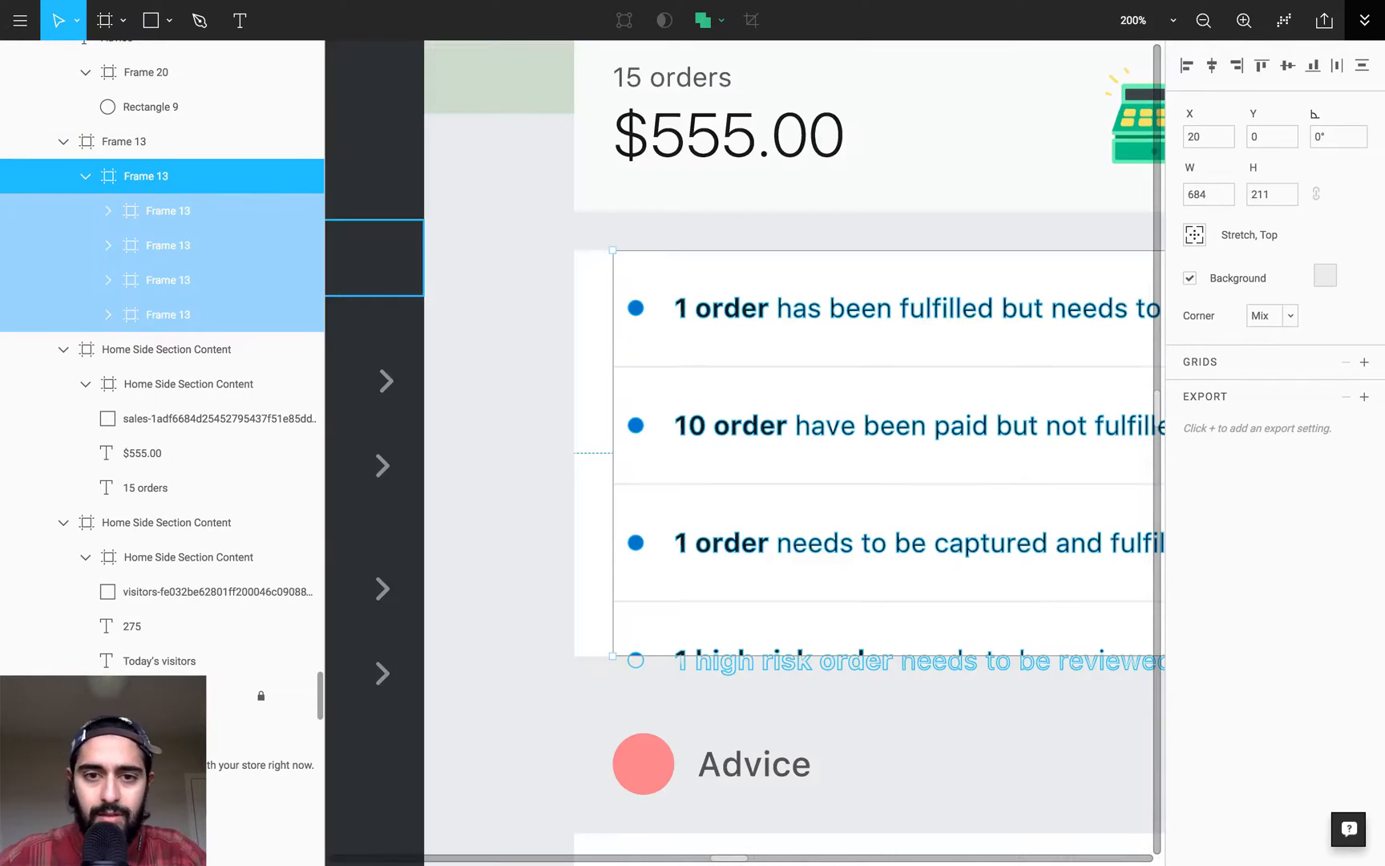
{"action": "left_click_drag", "start_coordinate": [779, 388], "coordinate": [607, 289]}
{"action": "key", "text": "minus"}
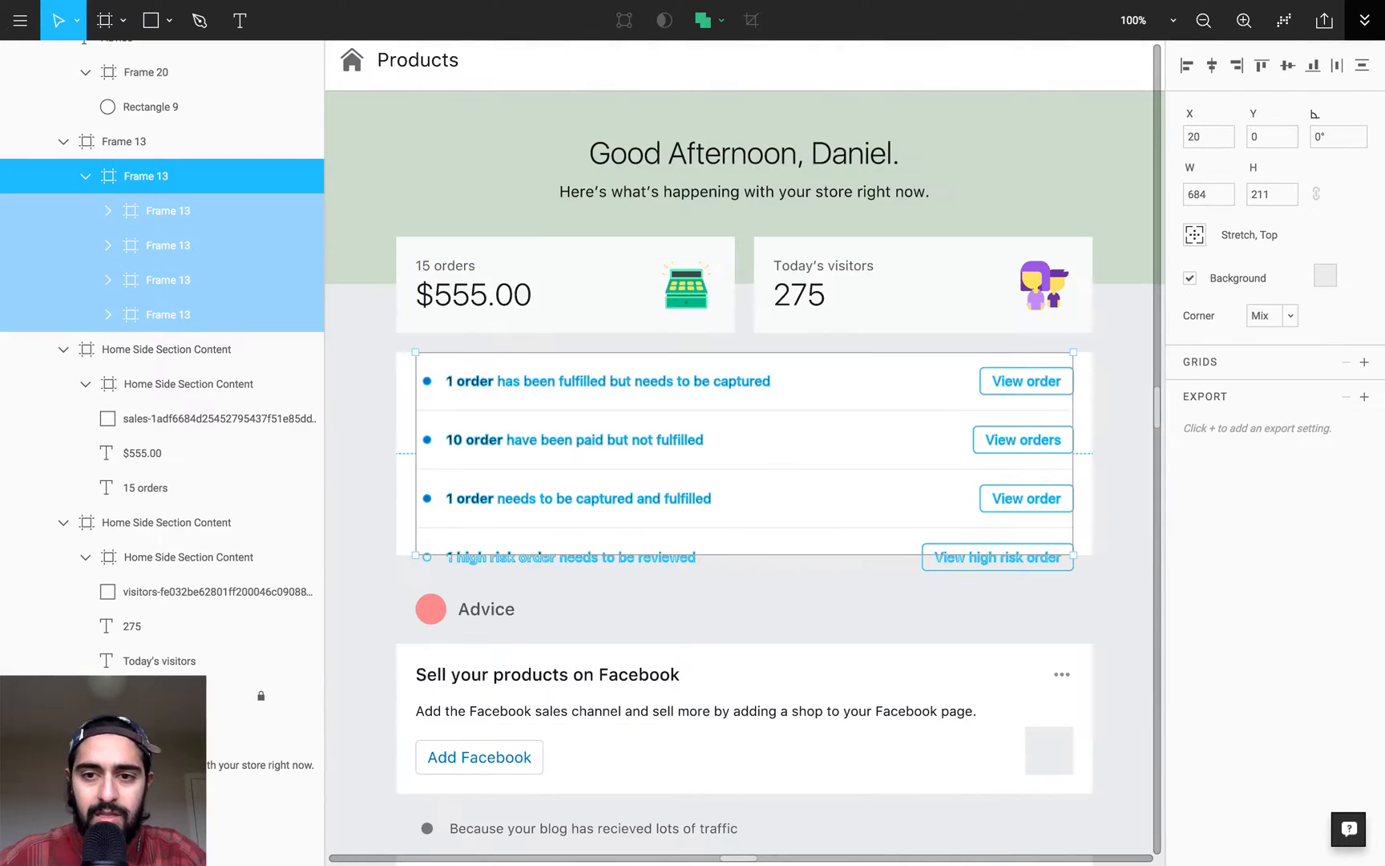
{"action": "key", "text": "plus"}
{"action": "scroll", "coordinate": [772, 322], "scroll_direction": "left", "scroll_amount": 5}
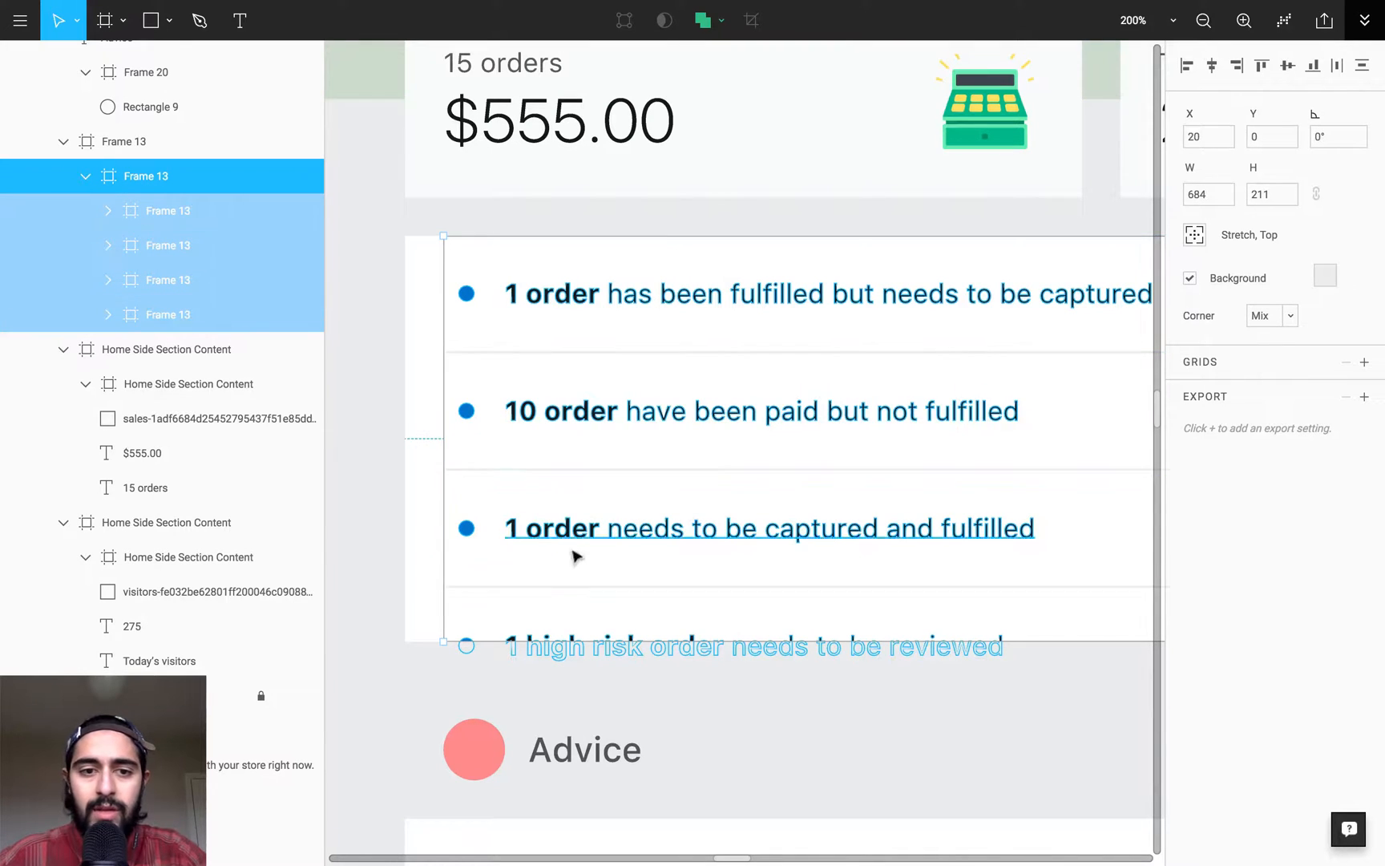
{"action": "left_click", "coordinate": [515, 330]}
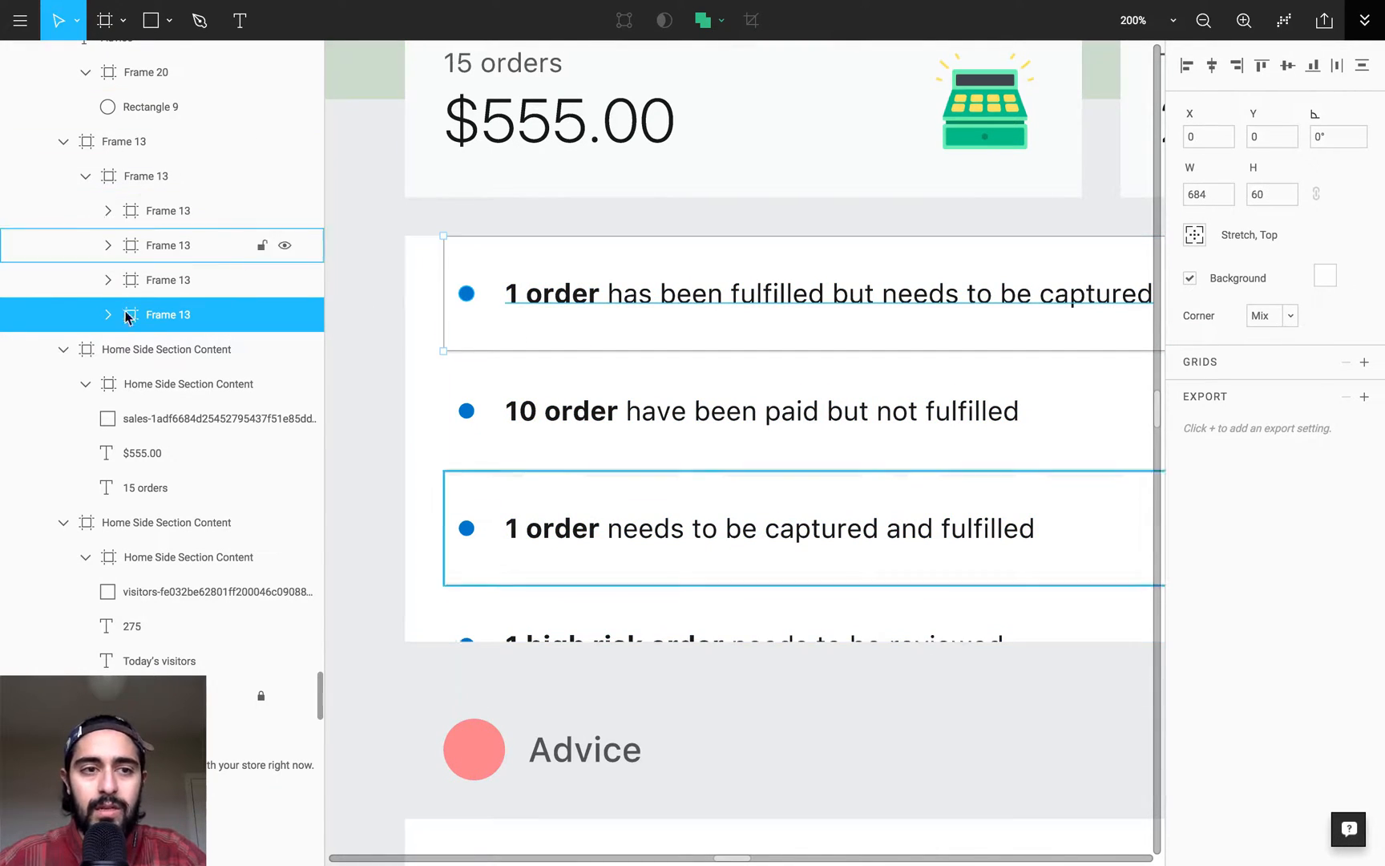
- Extend the inner Frame 13 around the order rows to a height of 243 px, enclosing the fourth row
{"action": "left_click", "coordinate": [151, 180]}
{"action": "key", "text": "shift+0"}
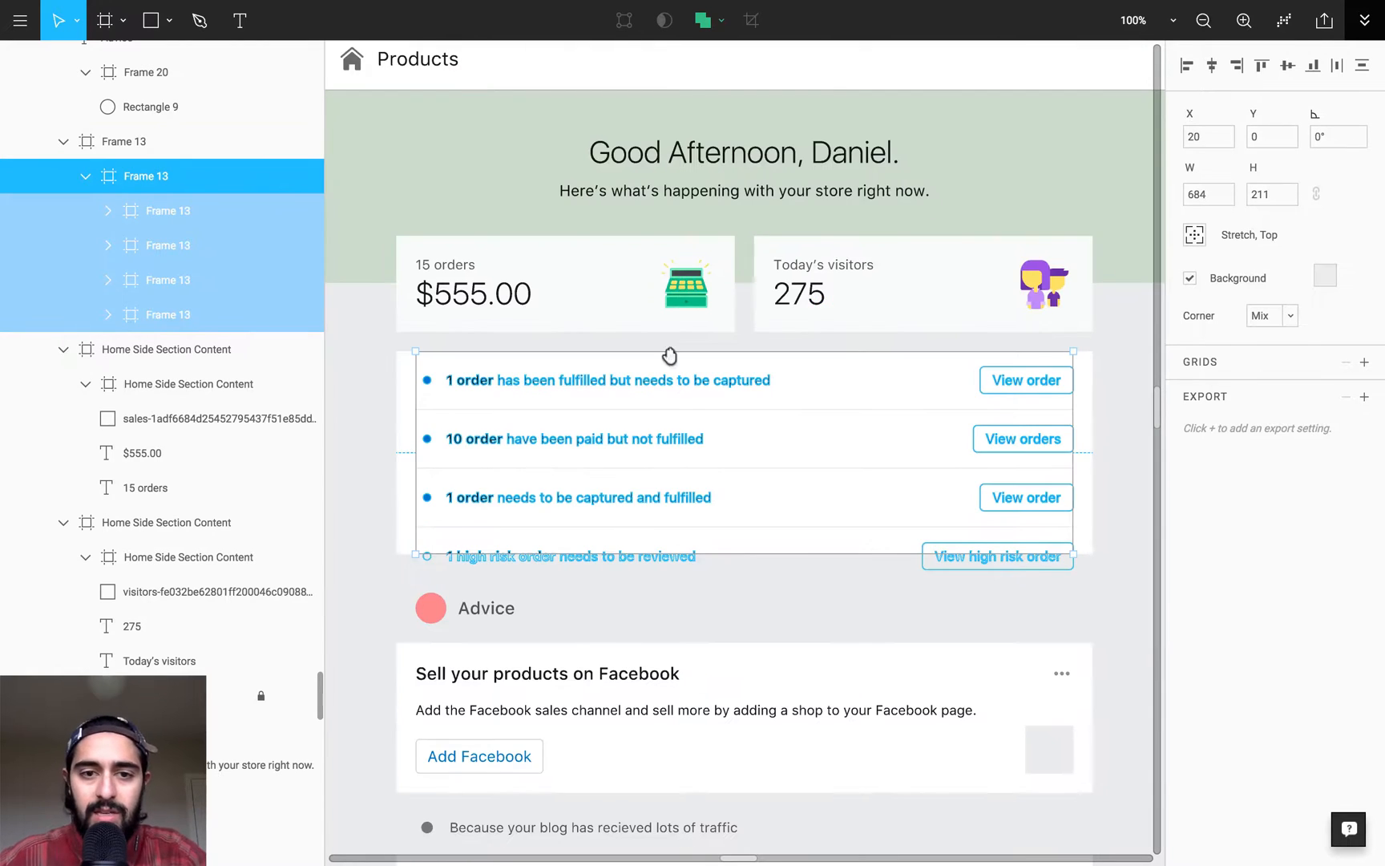
{"action": "scroll", "coordinate": [700, 332], "scroll_direction": "down", "scroll_amount": 1}
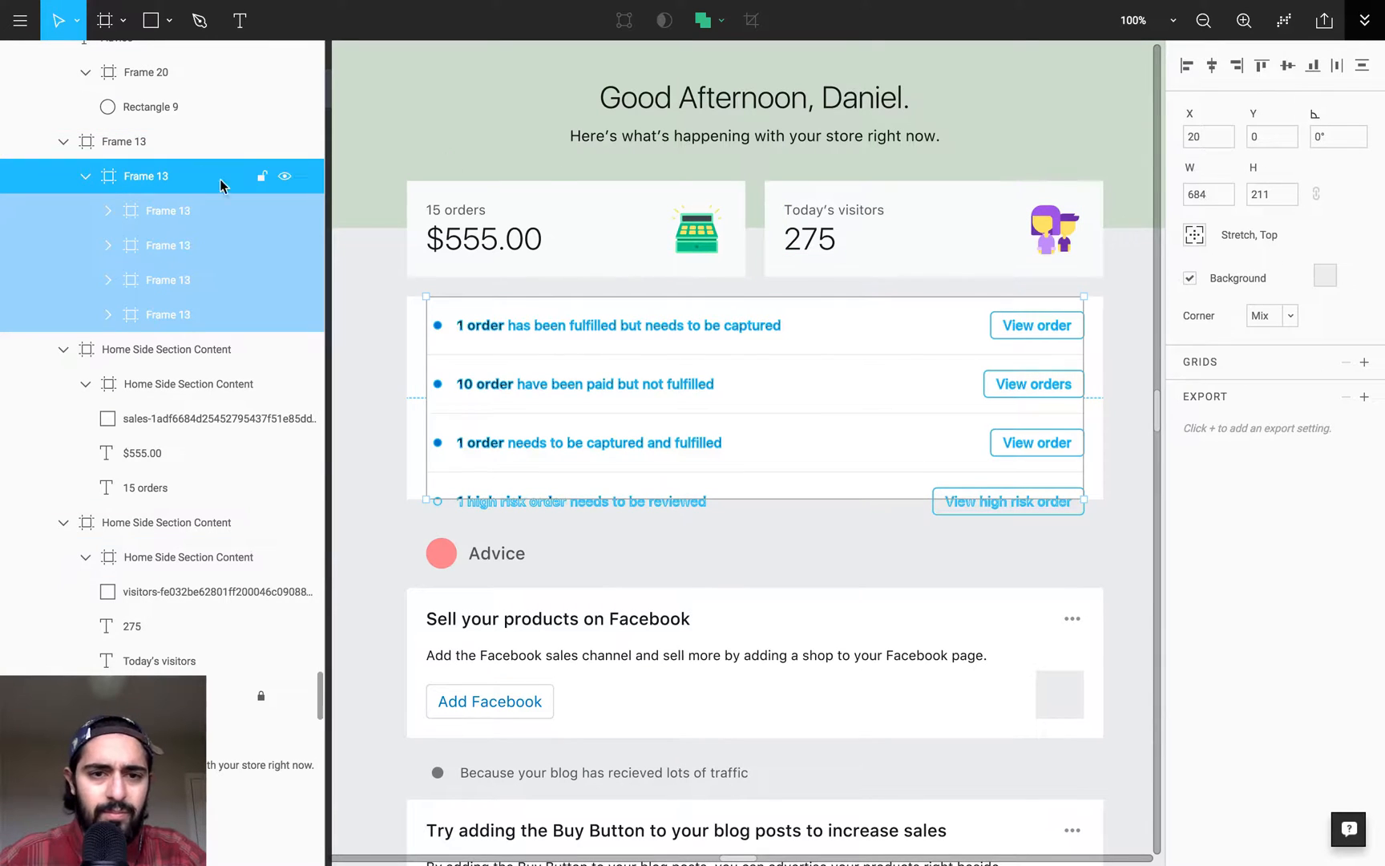
{"action": "left_click_drag", "start_coordinate": [610, 502], "coordinate": [610, 527]}
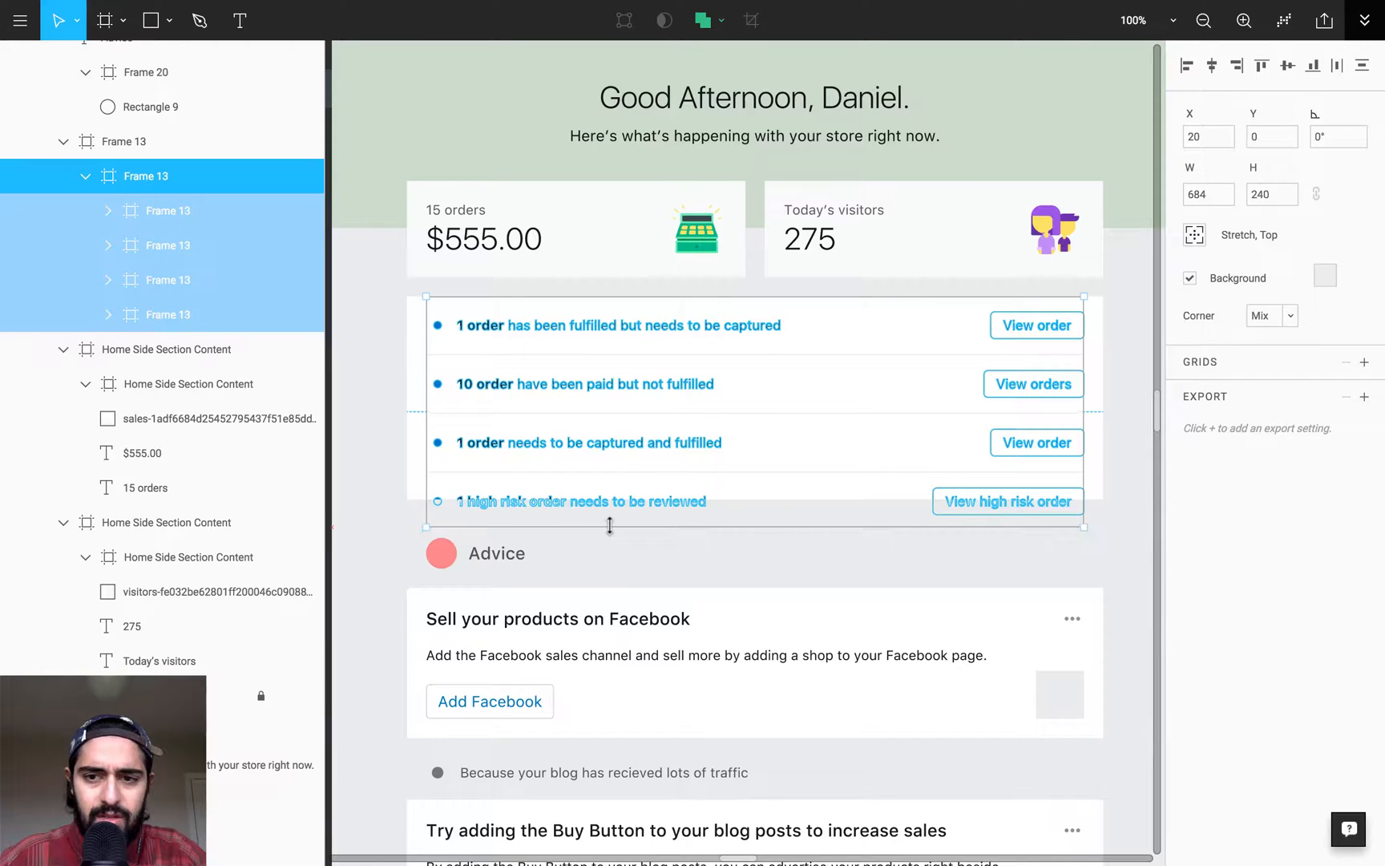
{"action": "left_click_drag", "start_coordinate": [922, 448], "coordinate": [1121, 594]}
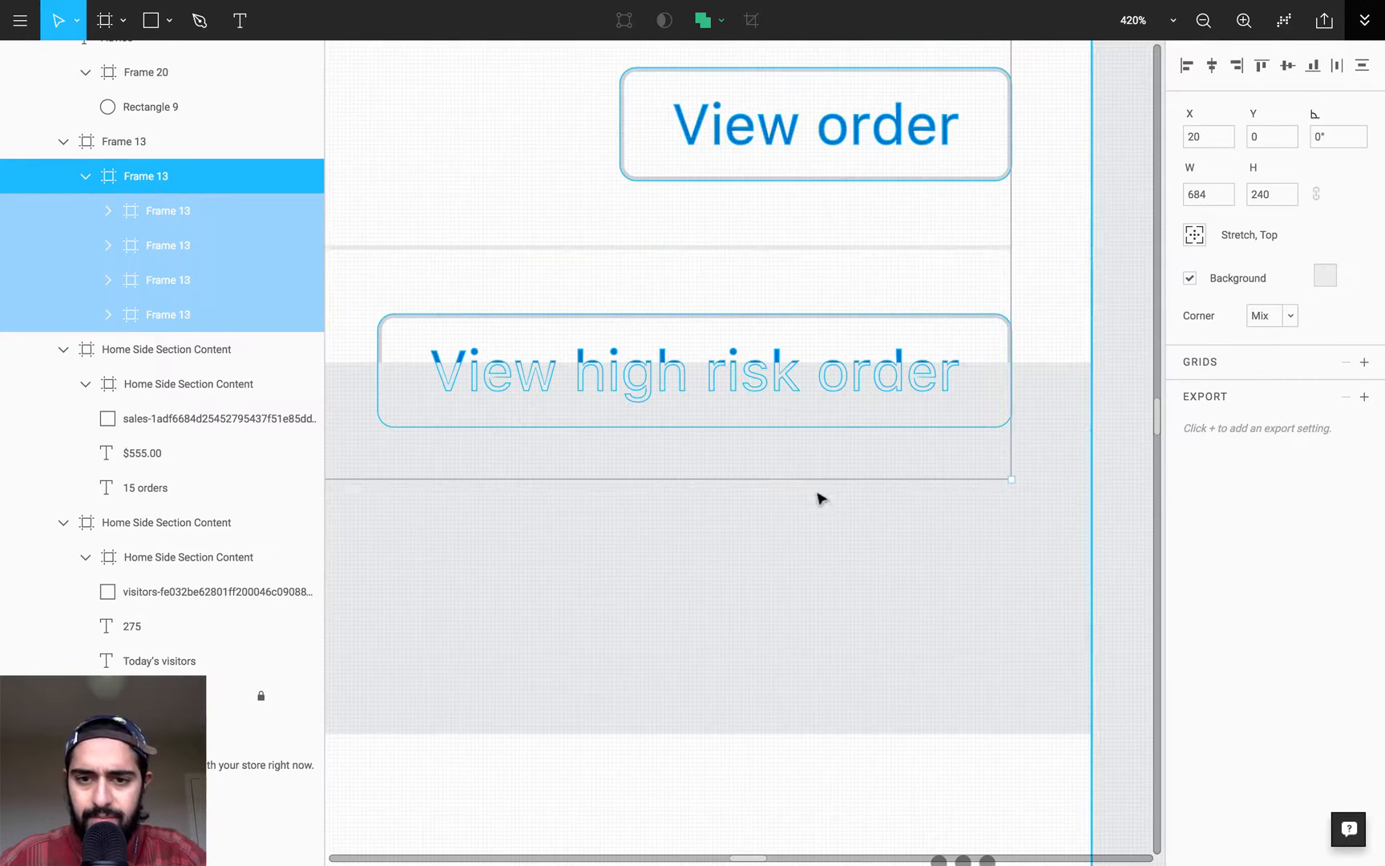
{"action": "left_click_drag", "start_coordinate": [806, 481], "coordinate": [806, 491]}
{"action": "key", "text": "shift+0"}
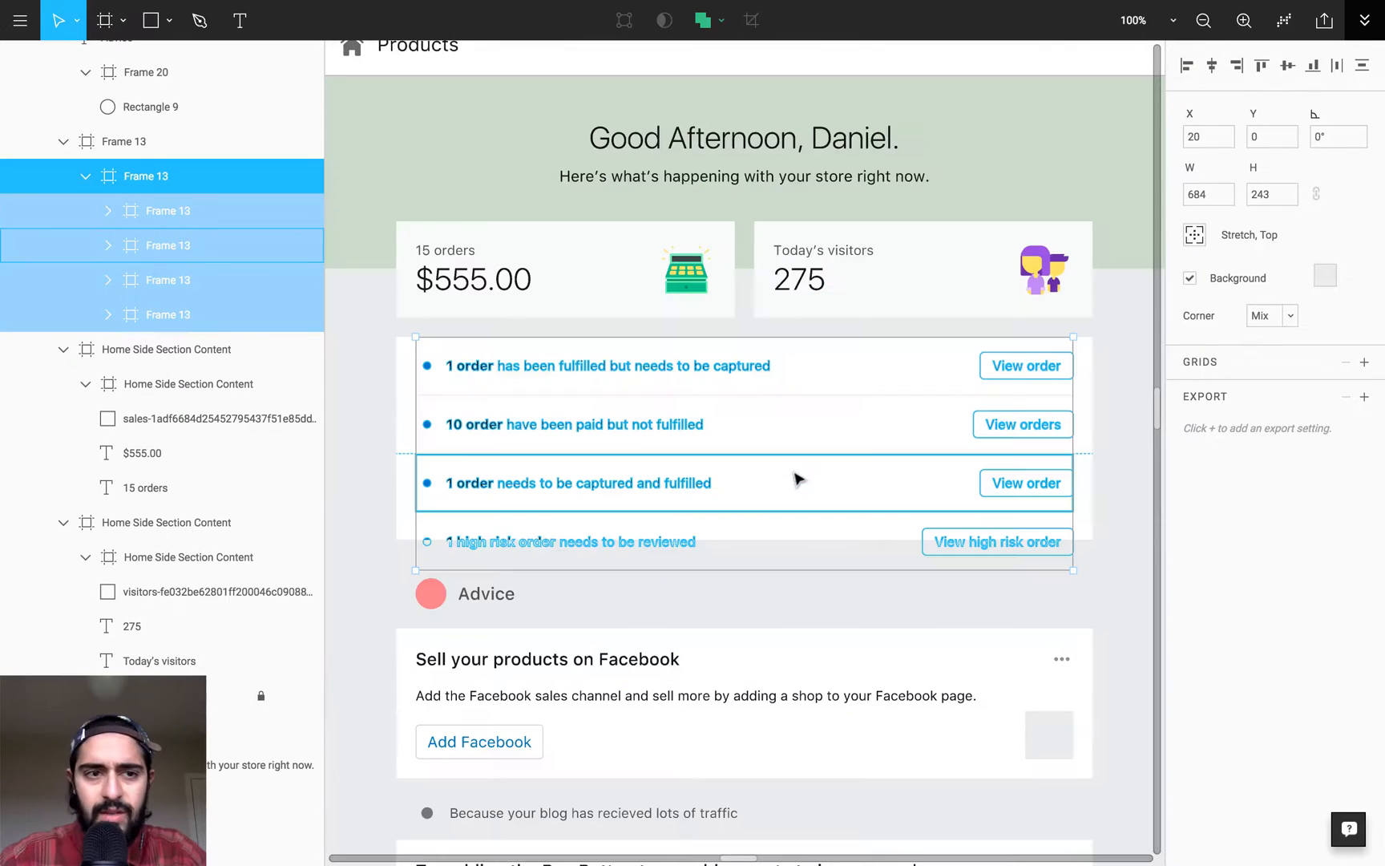
- Extend the outer Frame 13 of the order list to a height of 243 px, matching the inner frame
{"action": "left_click", "coordinate": [195, 142]}
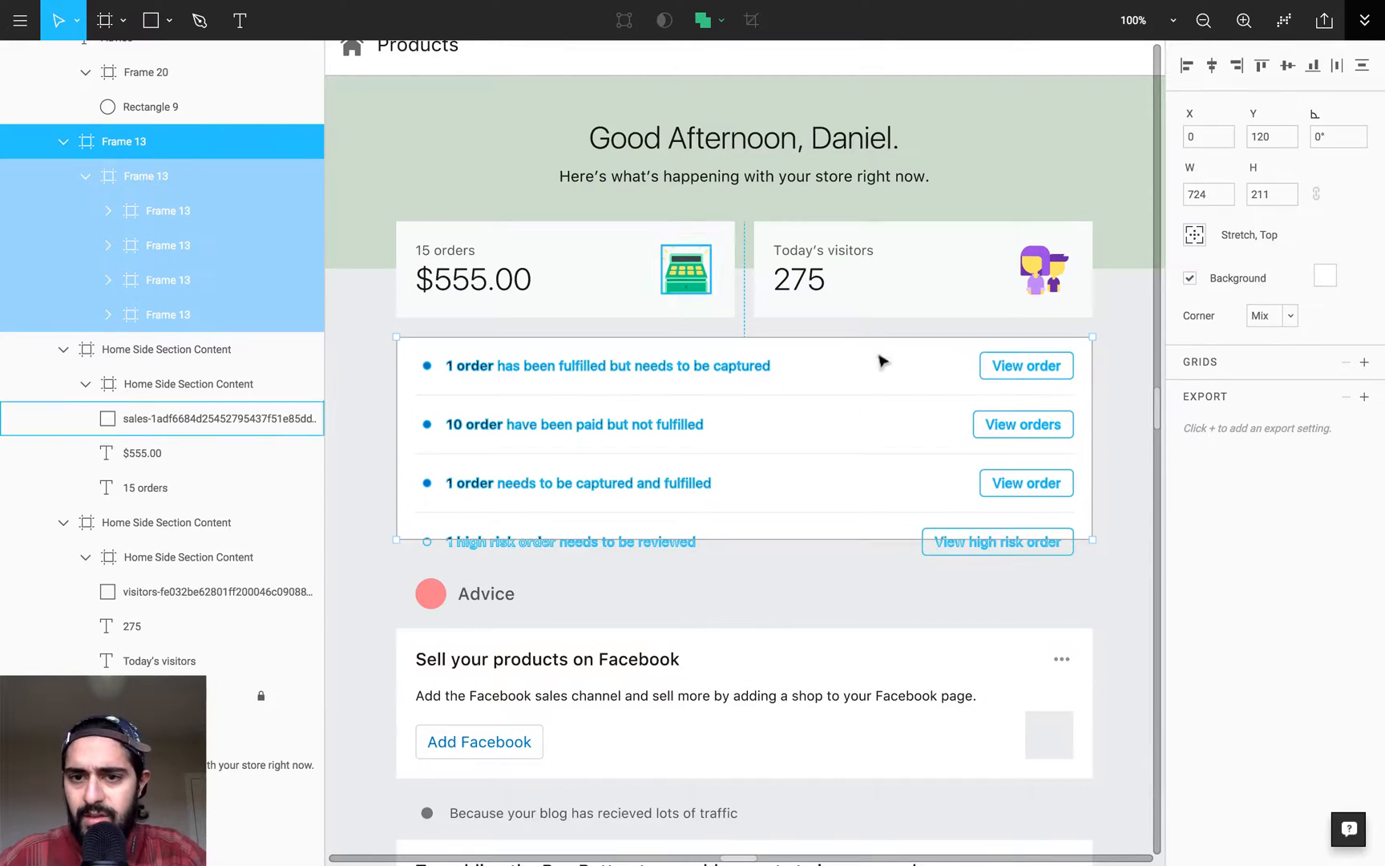
{"action": "left_click_drag", "start_coordinate": [852, 542], "coordinate": [853, 568]}
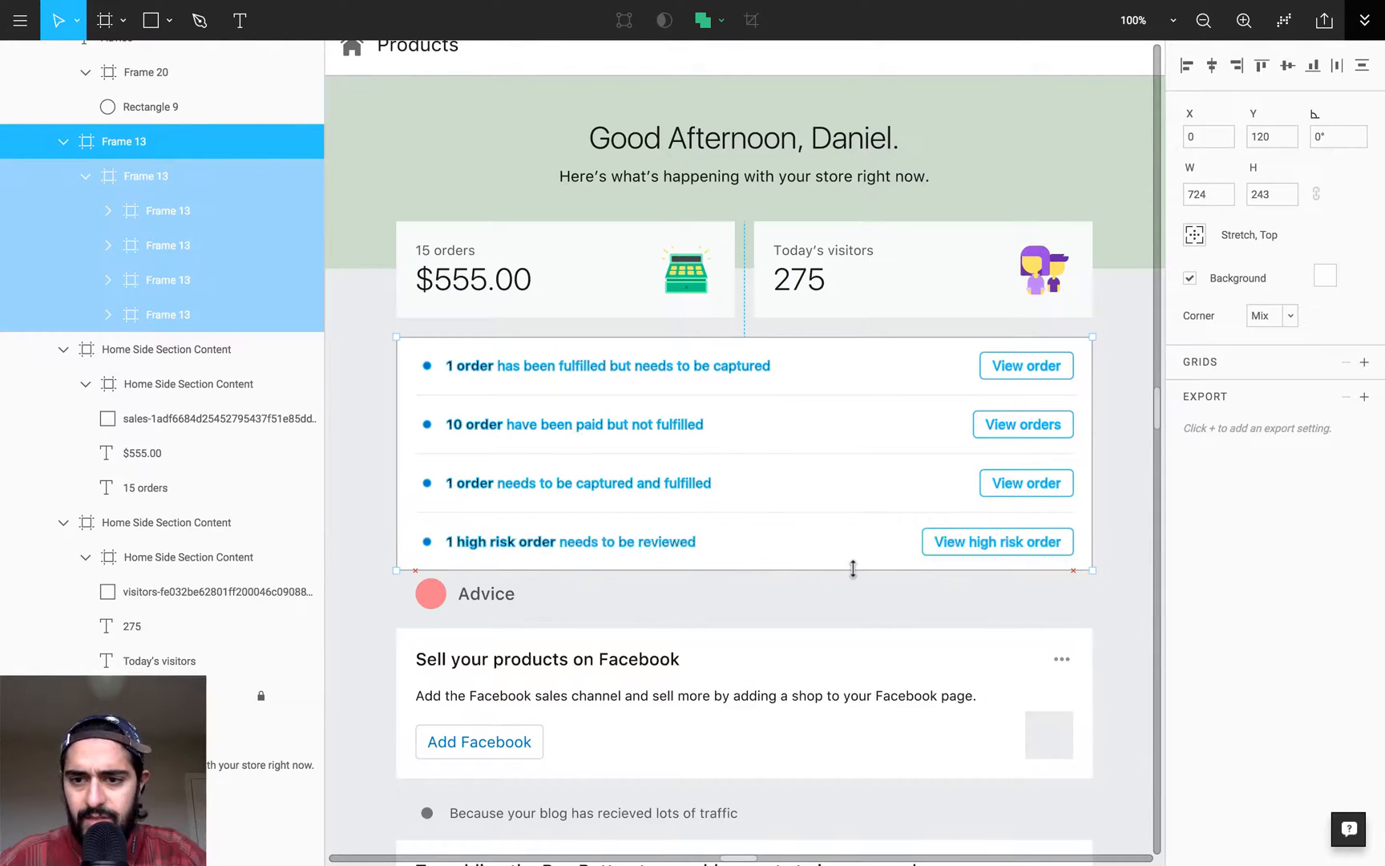
{"action": "key", "text": "alt"}
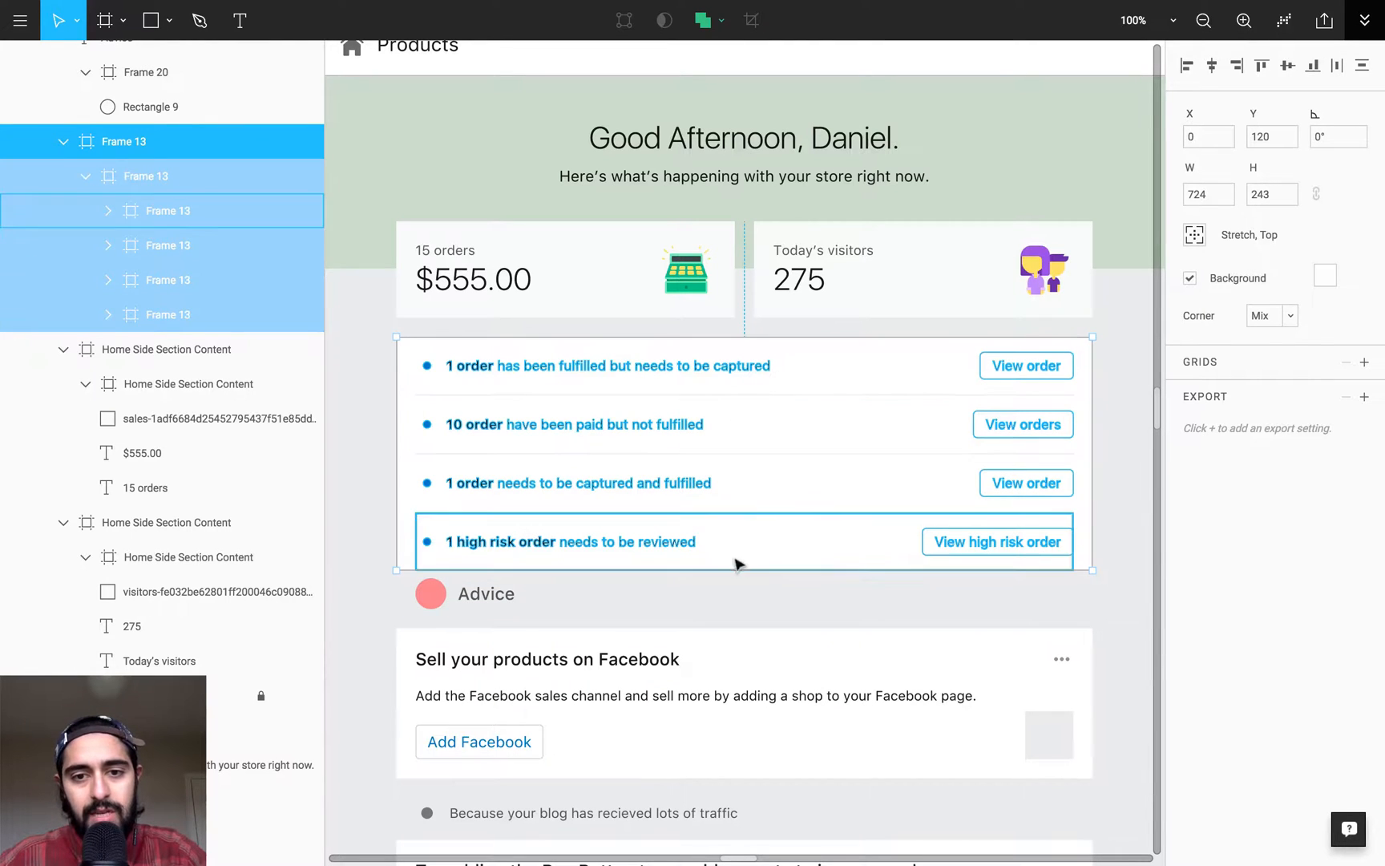
- Examine the spacing below the extended order list, from the Advice section down to the recommended readings
{"action": "key", "text": "minus"}
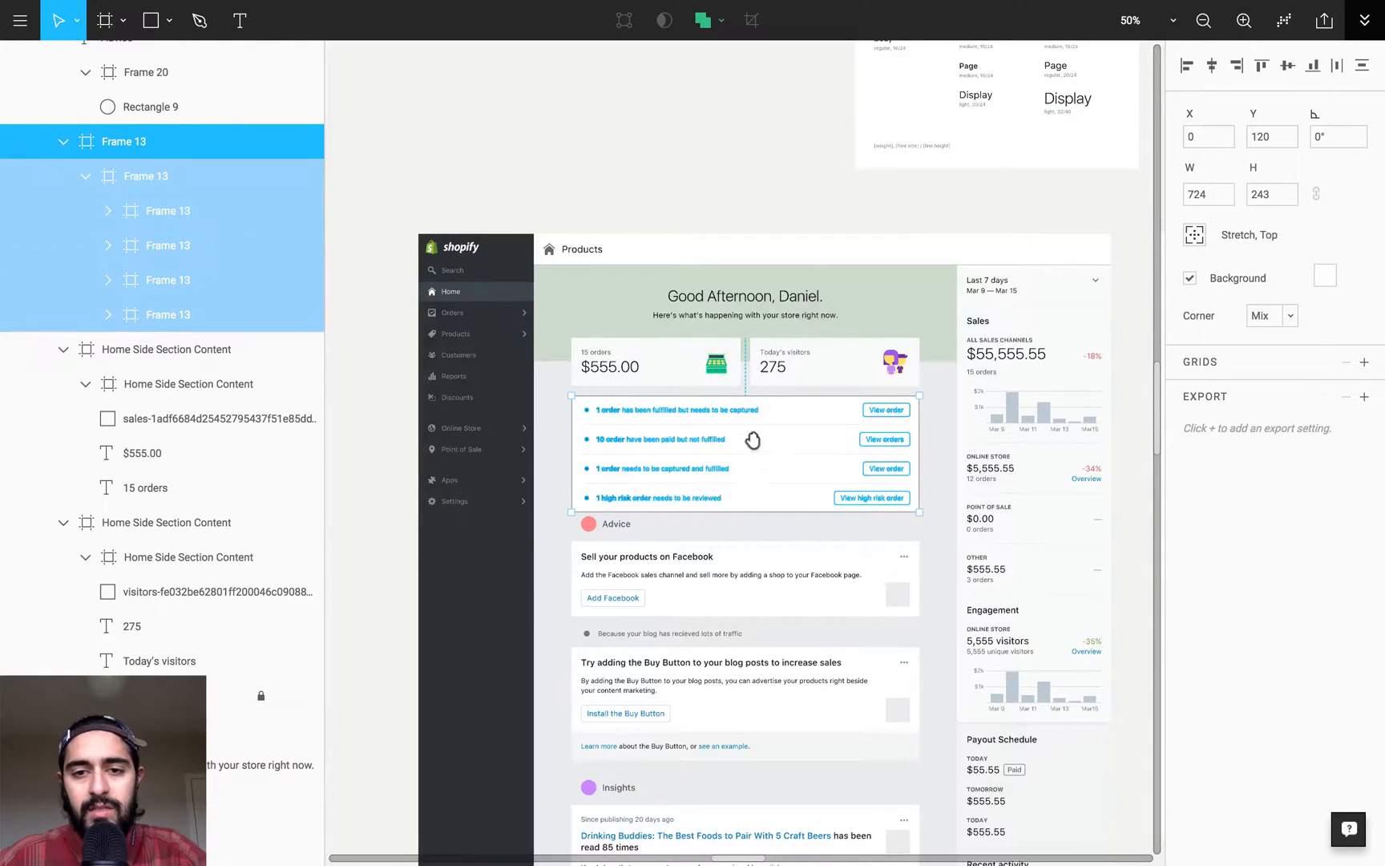
{"action": "left_click_drag", "start_coordinate": [753, 441], "coordinate": [724, 311]}
{"action": "key", "text": "z"}
{"action": "left_click_drag", "start_coordinate": [482, 207], "coordinate": [975, 501]}
{"action": "left_click_drag", "start_coordinate": [813, 517], "coordinate": [831, 327]}
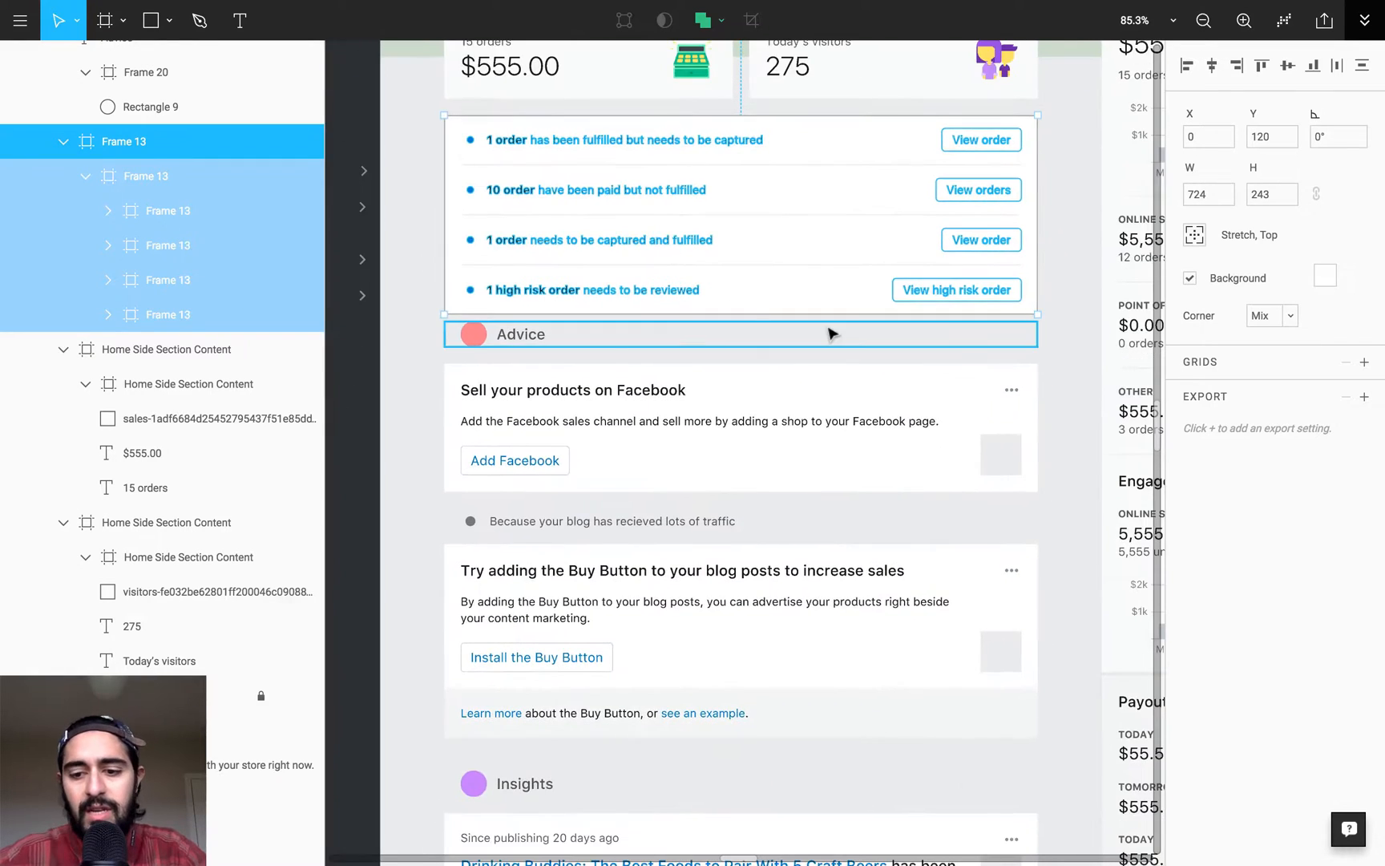
{"action": "key", "text": "minus"}
{"action": "left_click_drag", "start_coordinate": [795, 566], "coordinate": [754, 194]}
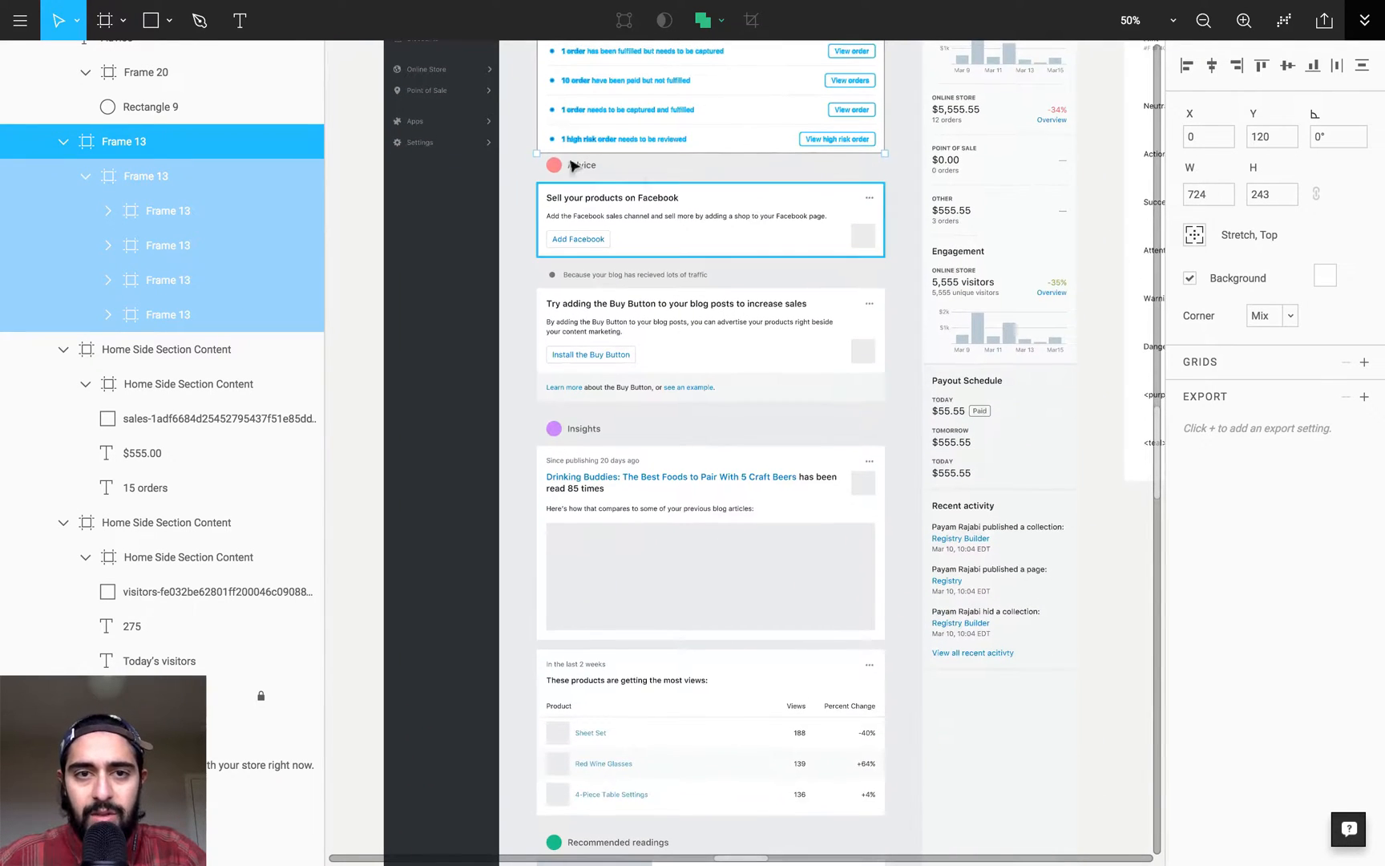
{"action": "left_click_drag", "start_coordinate": [565, 408], "coordinate": [557, 208]}
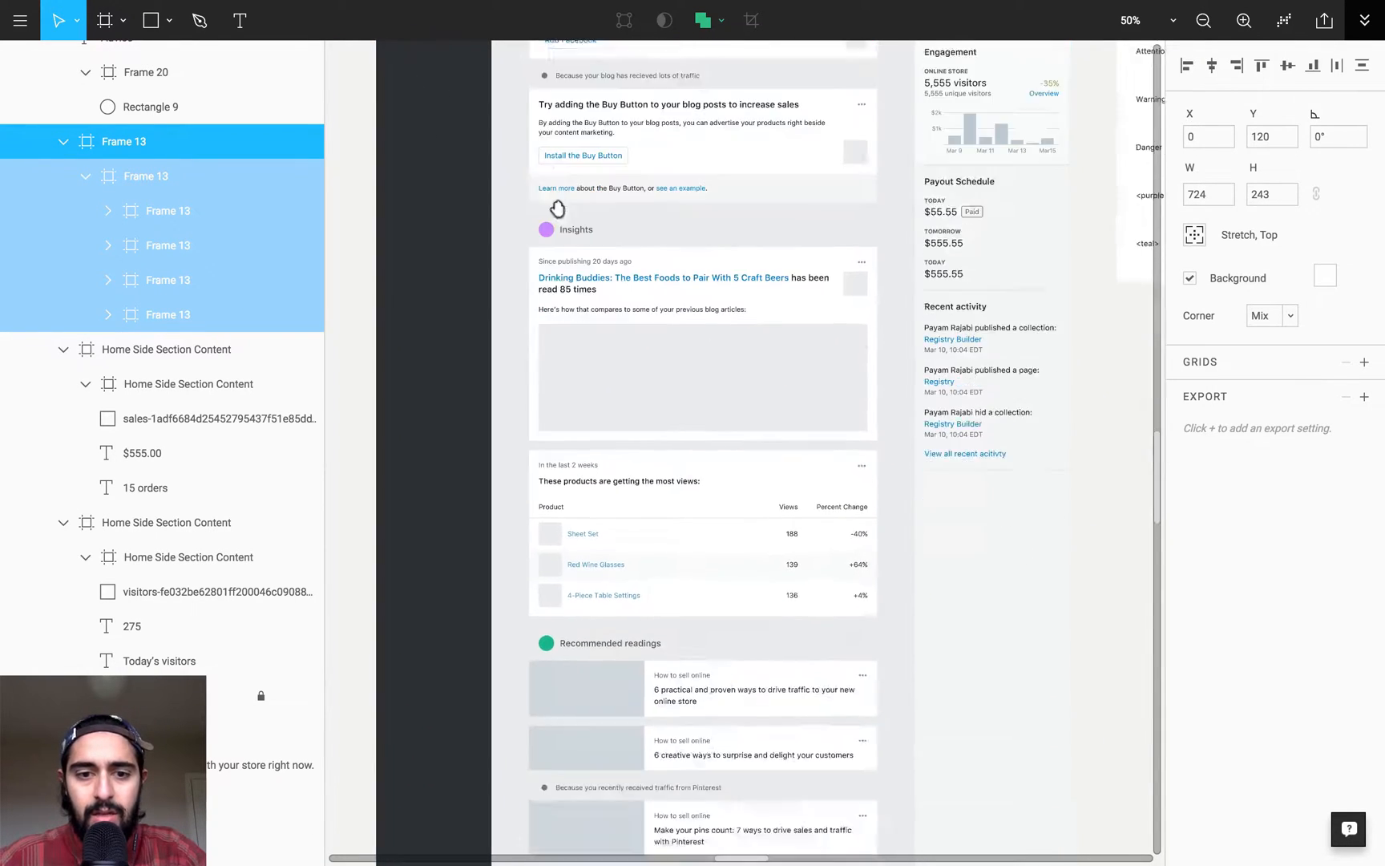
{"action": "scroll", "coordinate": [557, 208], "scroll_direction": "down", "scroll_amount": 5}
- Try to shift all section frames from the Advice heading to the last recommended reading further down the page
{"action": "left_click_drag", "start_coordinate": [514, 667], "coordinate": [684, 469]}
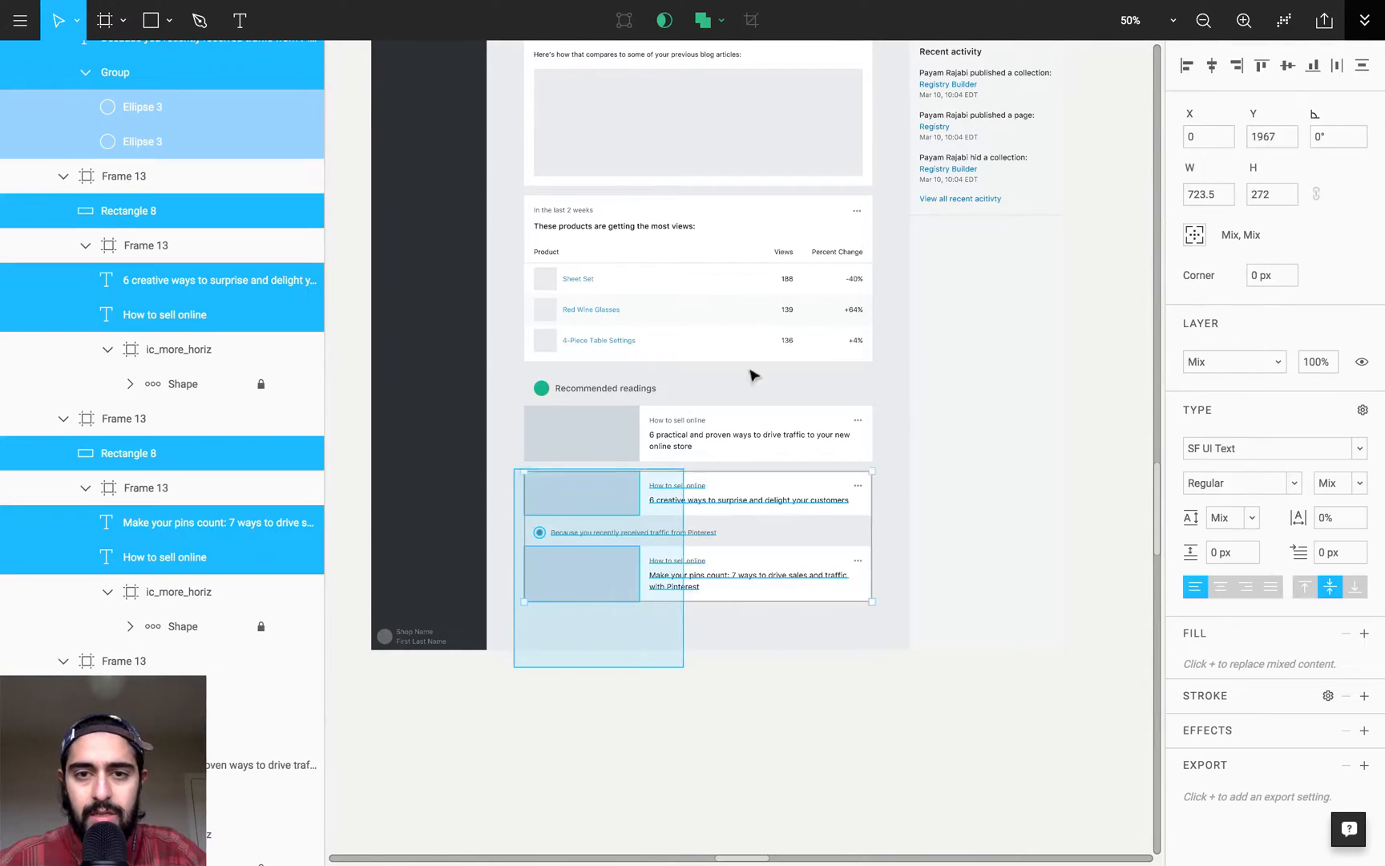
{"action": "left_click_drag", "start_coordinate": [754, 375], "coordinate": [879, 387]}
{"action": "key", "text": "shift+Down"}
{"action": "key", "text": "shift+Down"}
{"action": "key", "text": "shift+Down"}
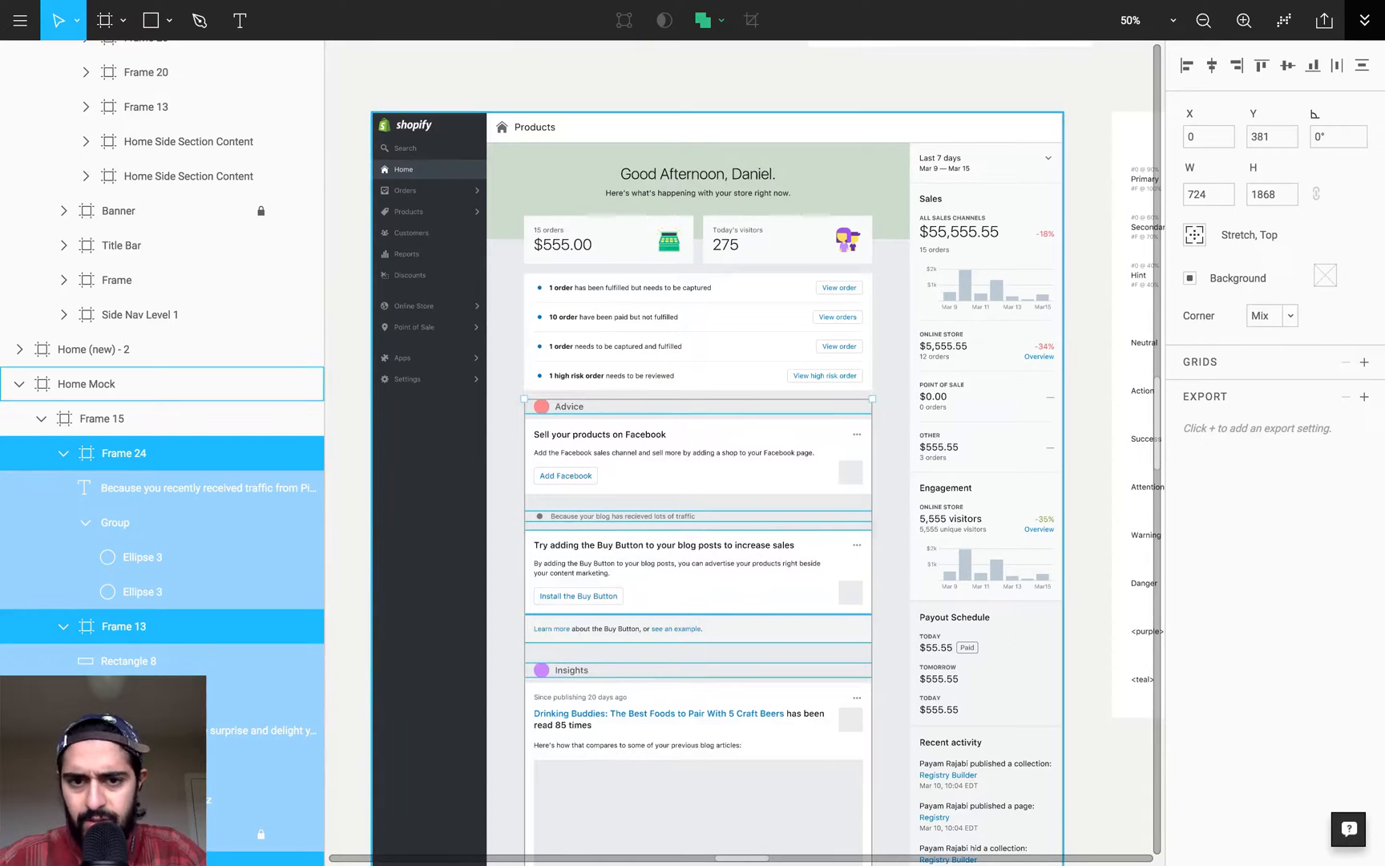
{"action": "key", "text": "shift+Up"}
{"action": "key", "text": "shift+Up"}
{"action": "key", "text": "shift+Up"}
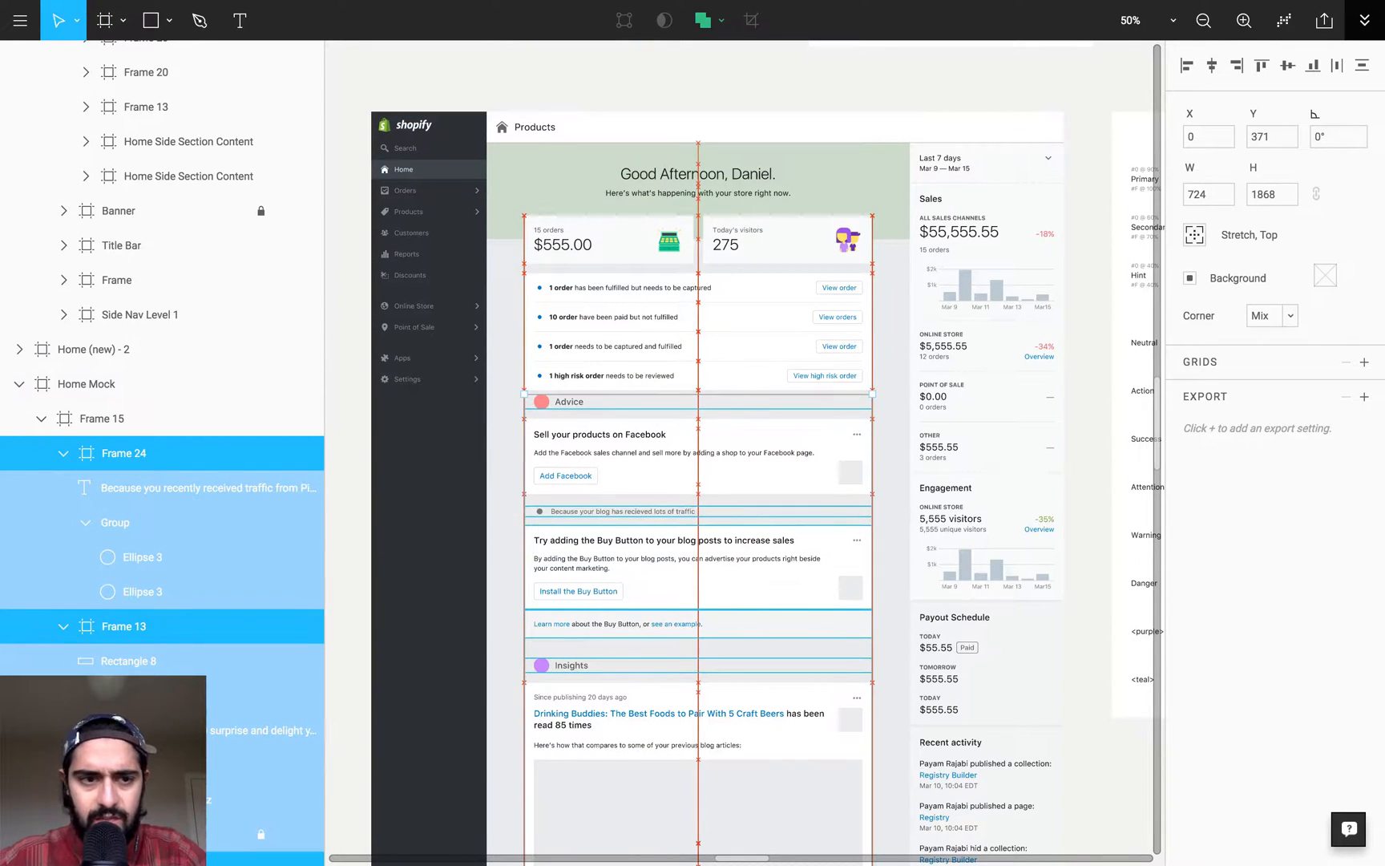
- Collapse the nested layers of Home Mock and expand Frame 15 to list only its direct child frames
{"action": "left_click", "coordinate": [41, 419]}
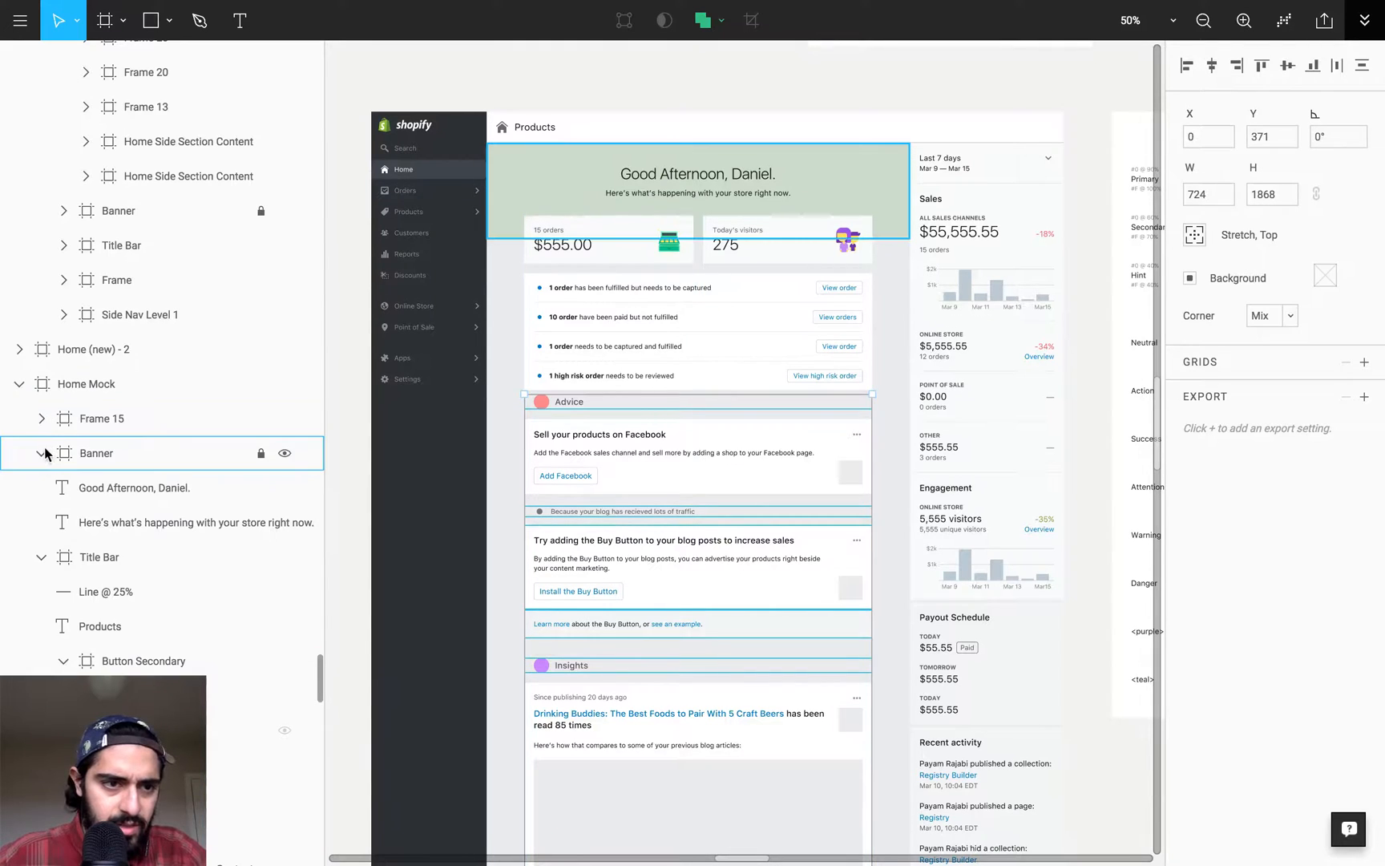
{"action": "left_click", "coordinate": [93, 455]}
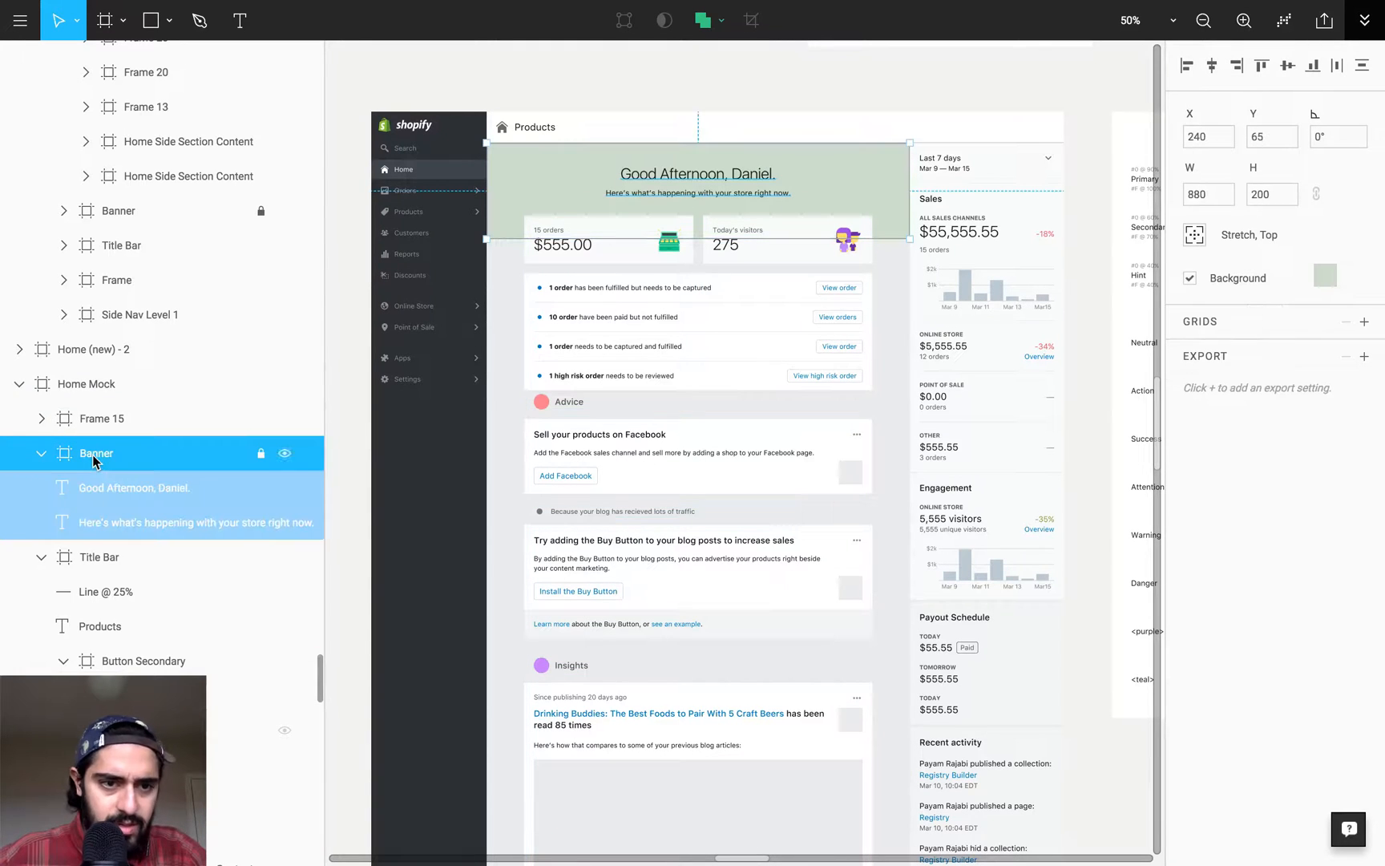
{"action": "left_click", "coordinate": [48, 388]}
{"action": "left_click", "coordinate": [18, 384]}
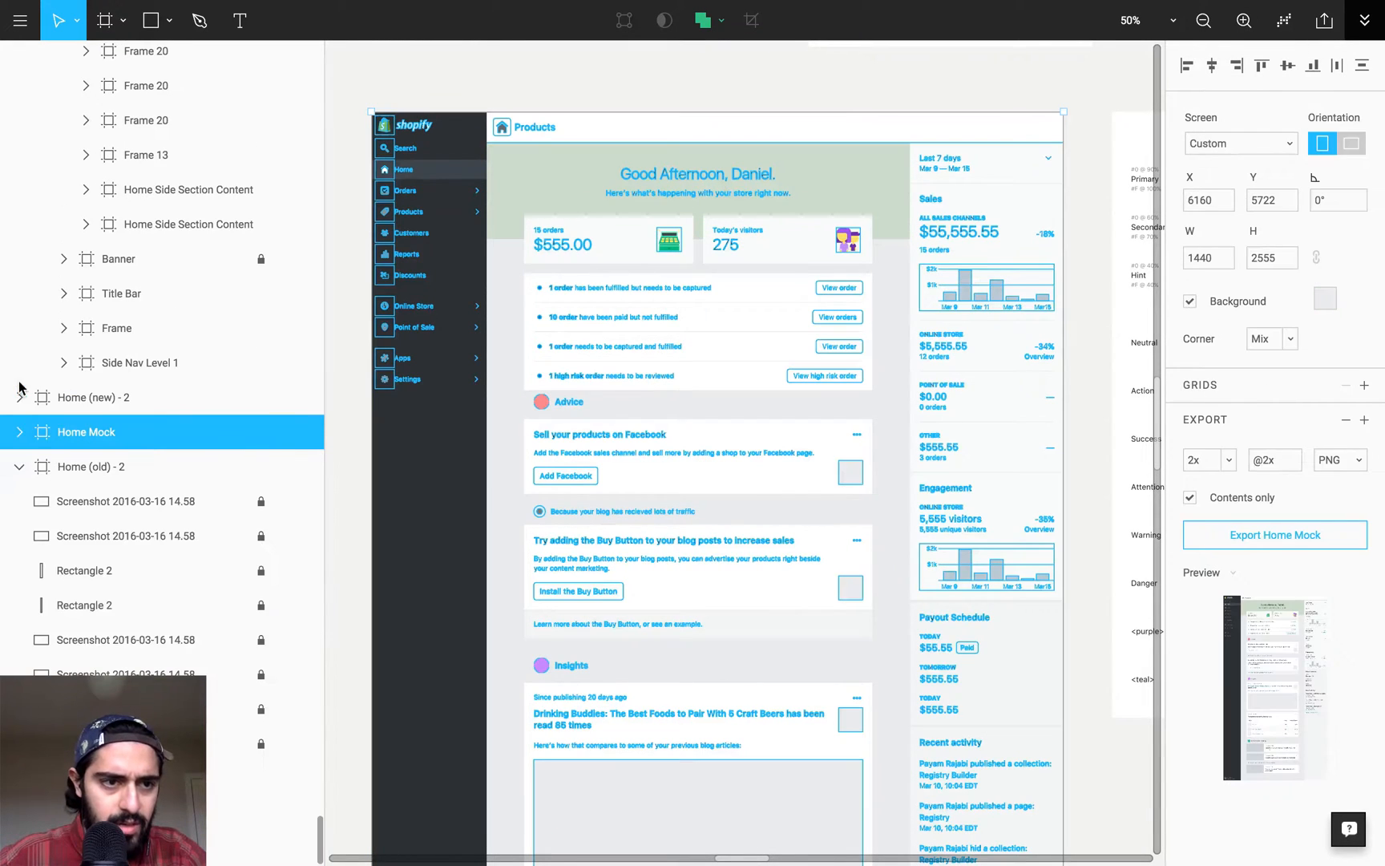
{"action": "left_click", "coordinate": [20, 433]}
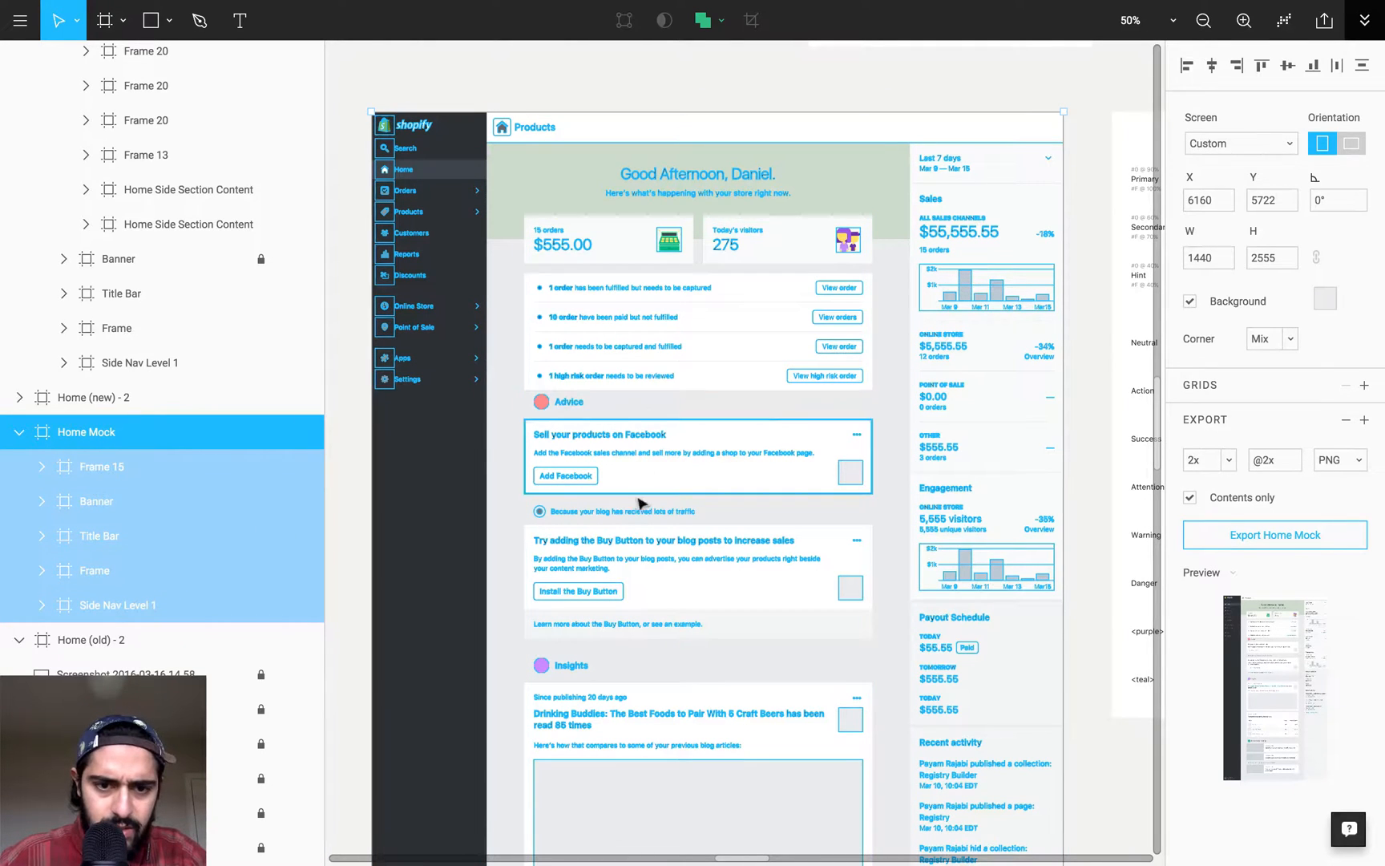
{"action": "left_click", "coordinate": [128, 467]}
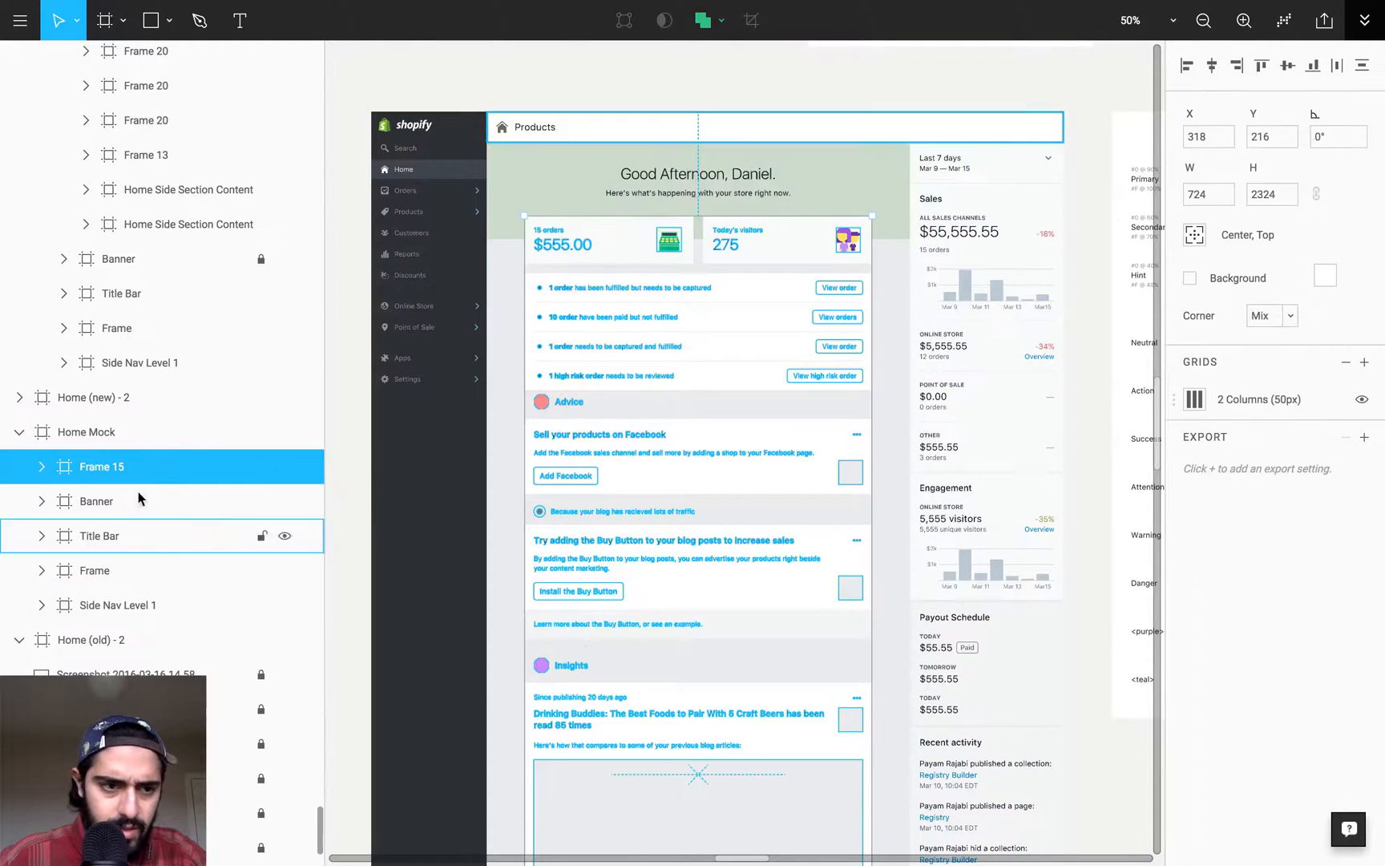
{"action": "left_click", "coordinate": [41, 467]}
{"action": "scroll", "coordinate": [189, 543], "scroll_direction": "down", "scroll_amount": 4}
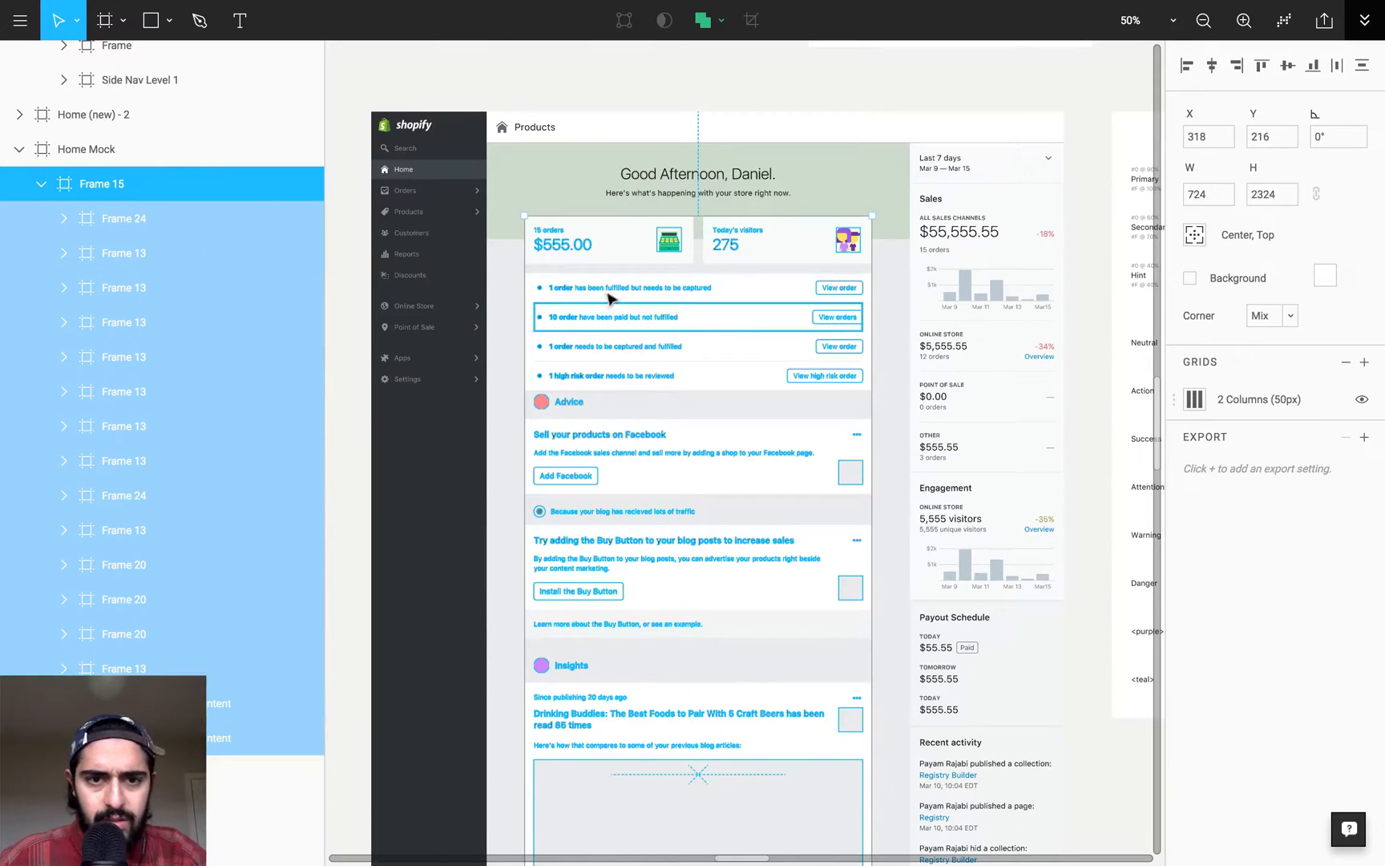
- Select the section frames from the Advice heading downward within Frame 15 and move them down to Y 404
{"action": "scroll", "coordinate": [526, 412], "scroll_direction": "down", "scroll_amount": 5}
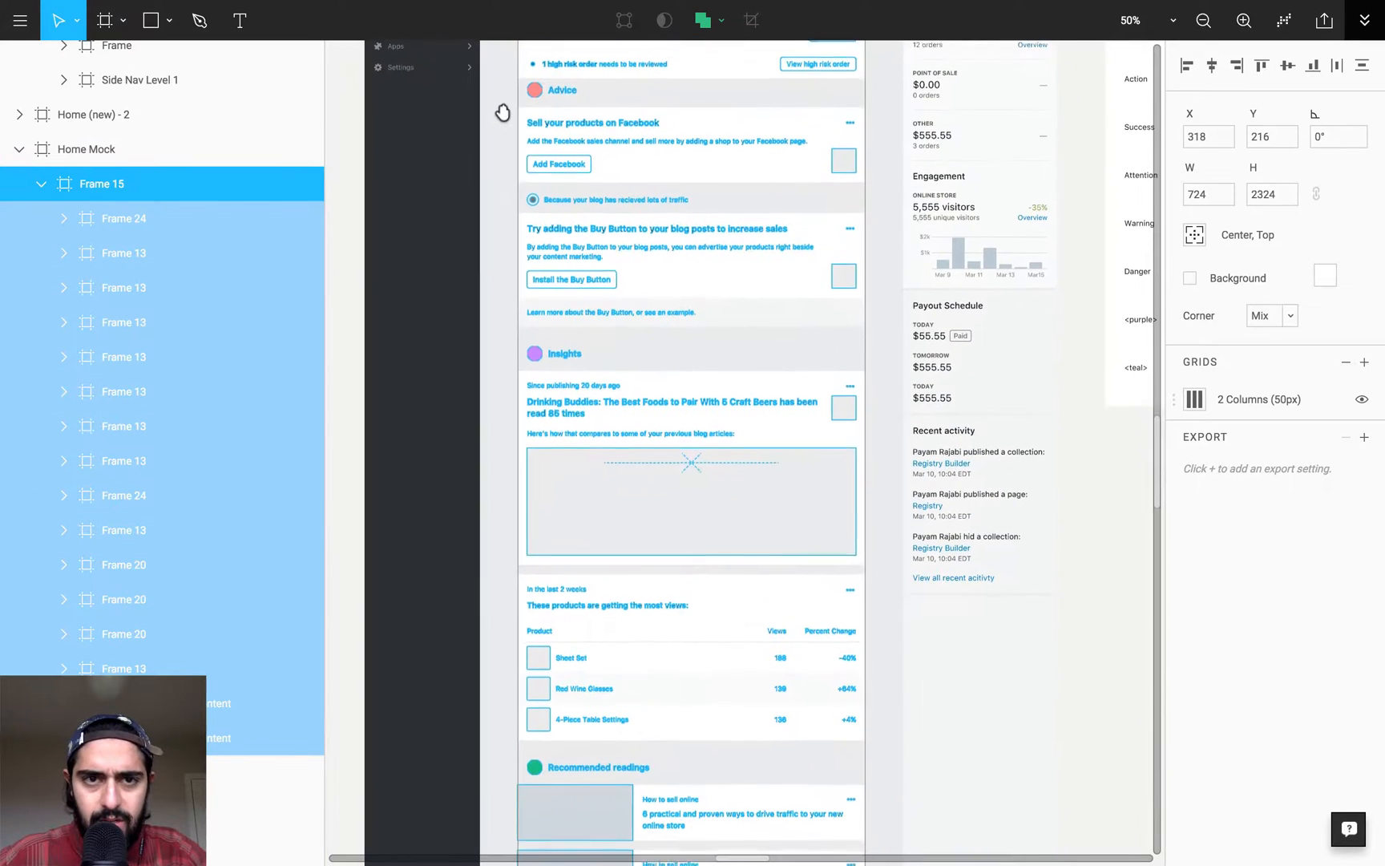
{"action": "left_click", "coordinate": [502, 78]}
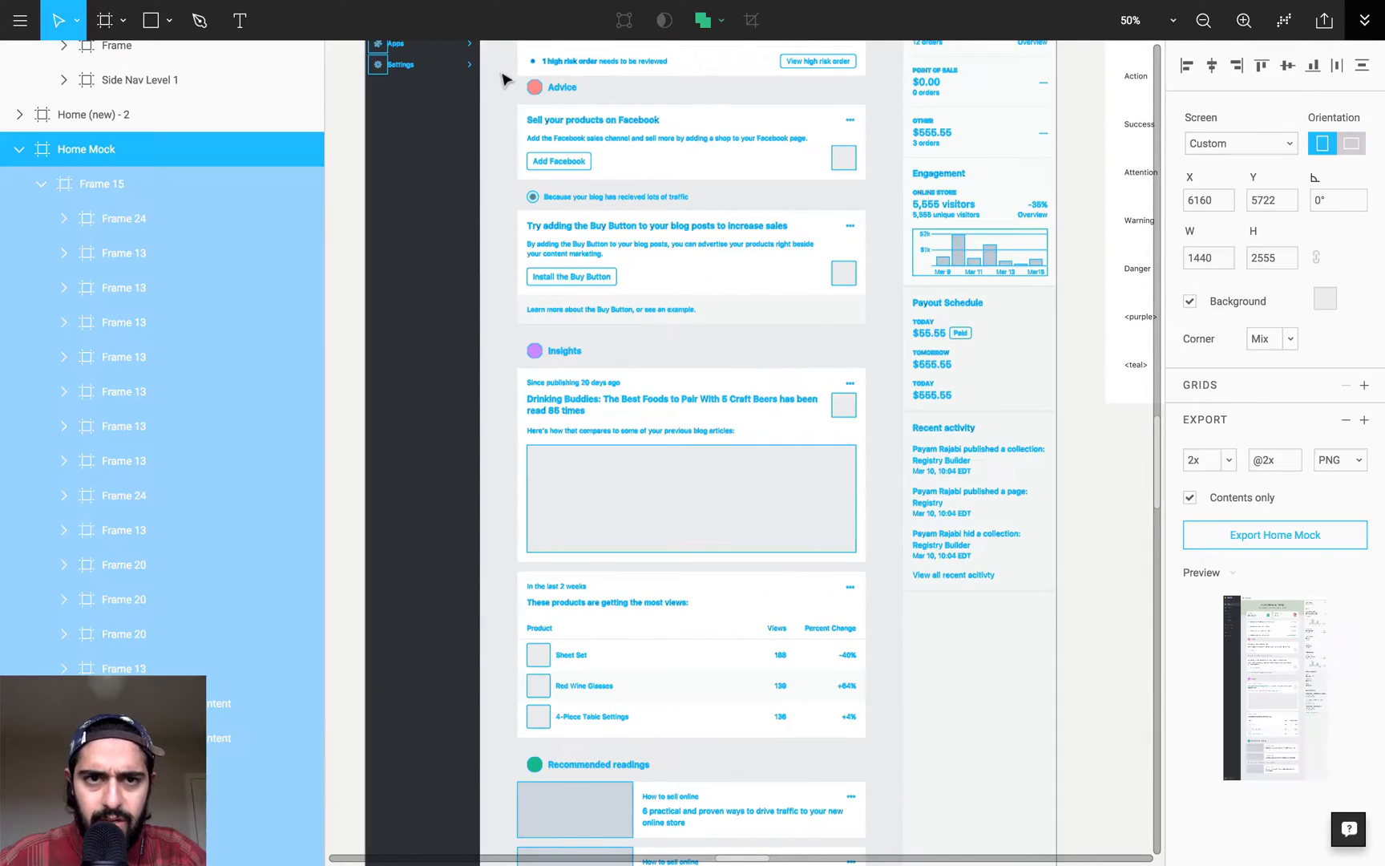
{"action": "left_click", "coordinate": [347, 87]}
{"action": "left_click_drag", "start_coordinate": [508, 77], "coordinate": [877, 729]}
{"action": "scroll", "coordinate": [874, 561], "scroll_direction": "up", "scroll_amount": 5}
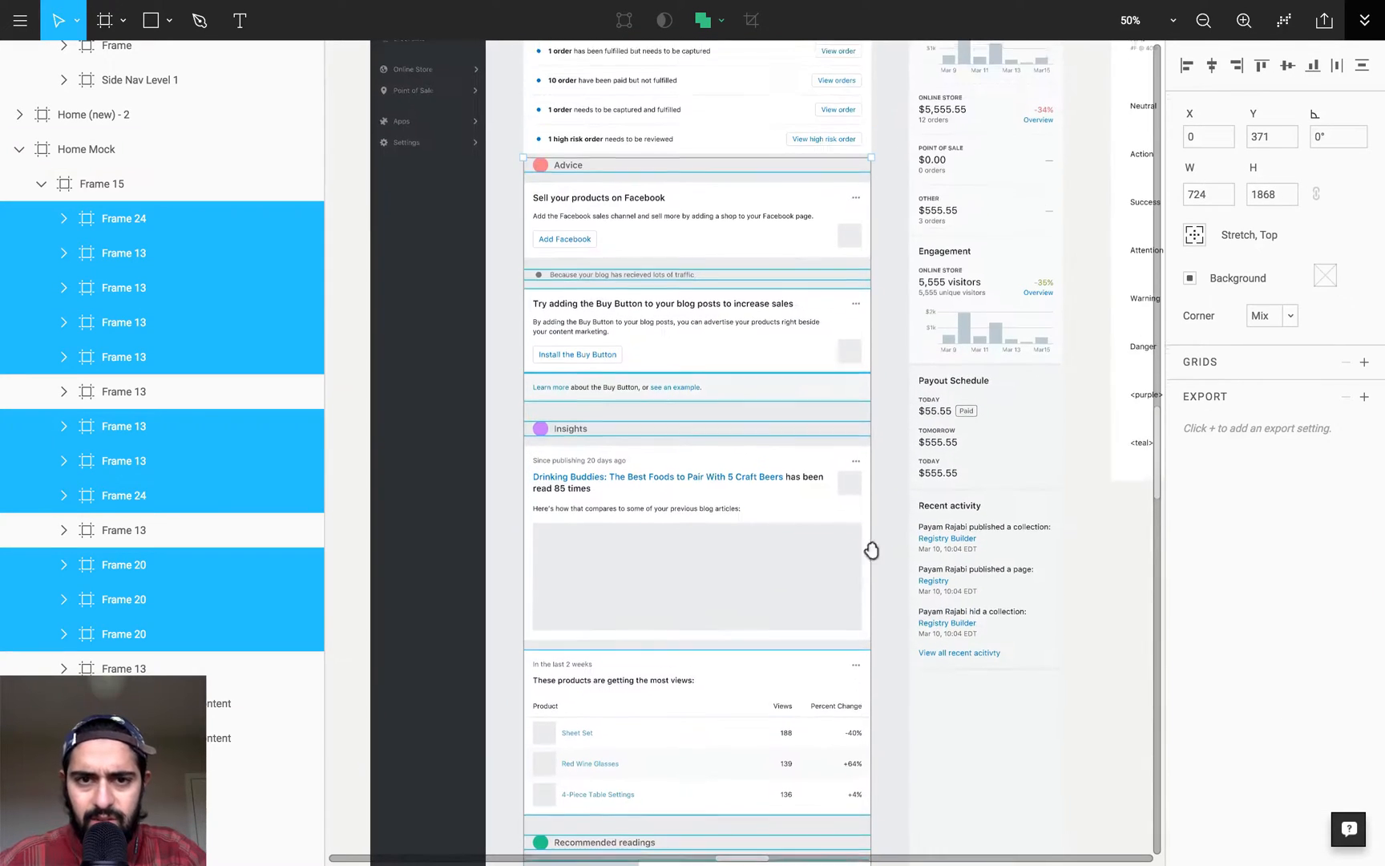
{"action": "key", "text": "z"}
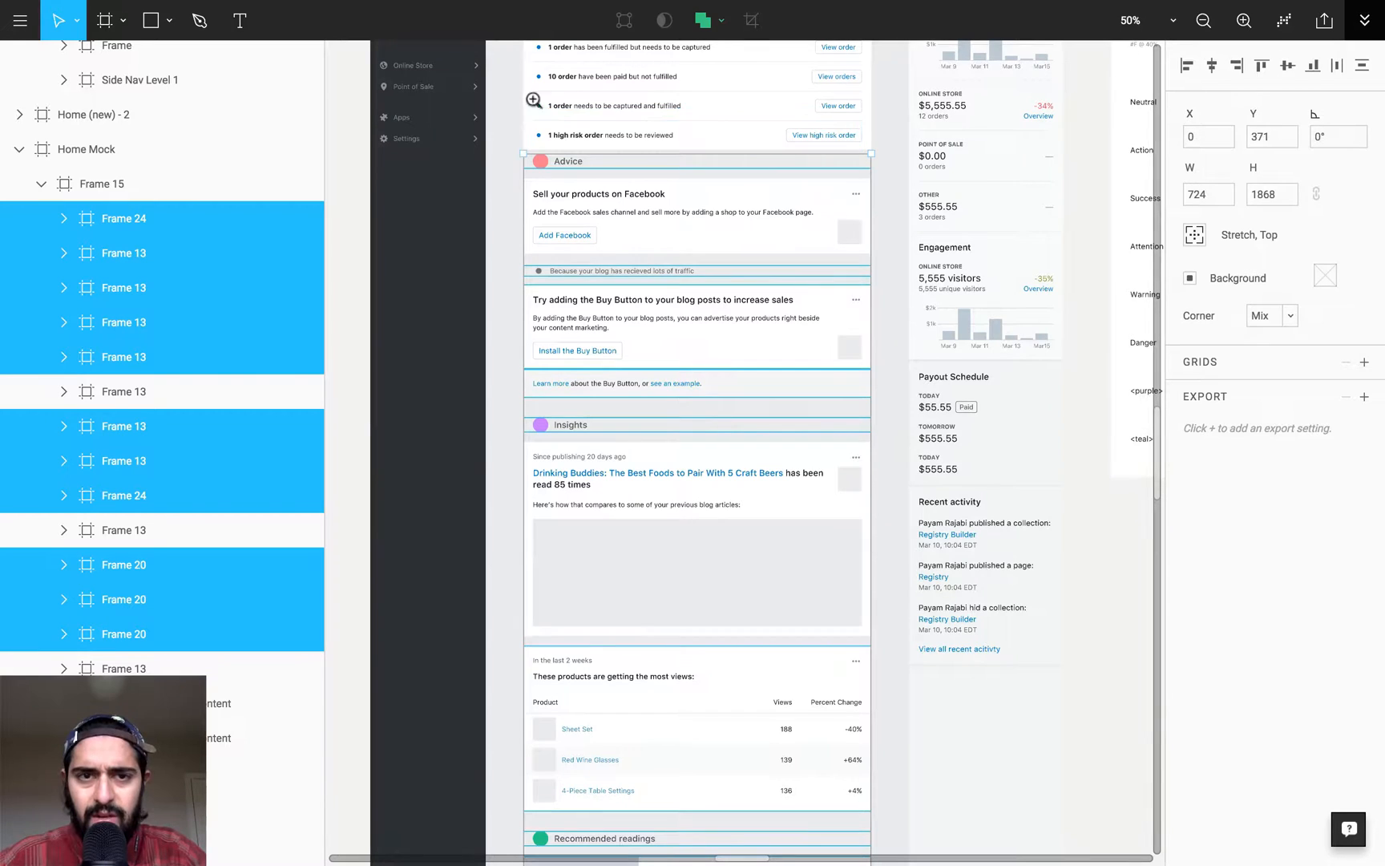
{"action": "left_click_drag", "start_coordinate": [485, 96], "coordinate": [936, 268]}
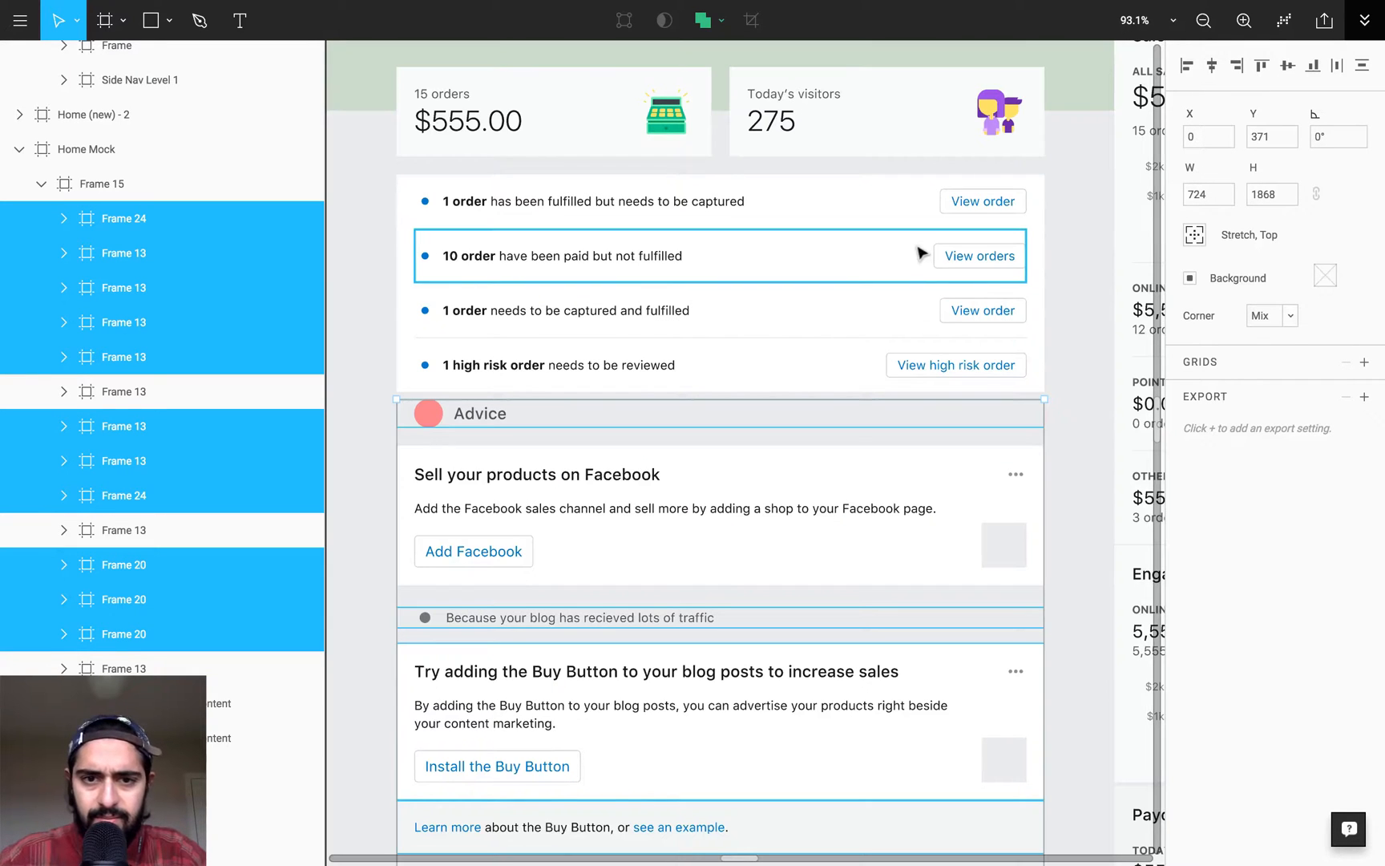
{"action": "key", "text": "shift+Down"}
{"action": "key", "text": "shift+Down"}
{"action": "key", "text": "shift+Up"}
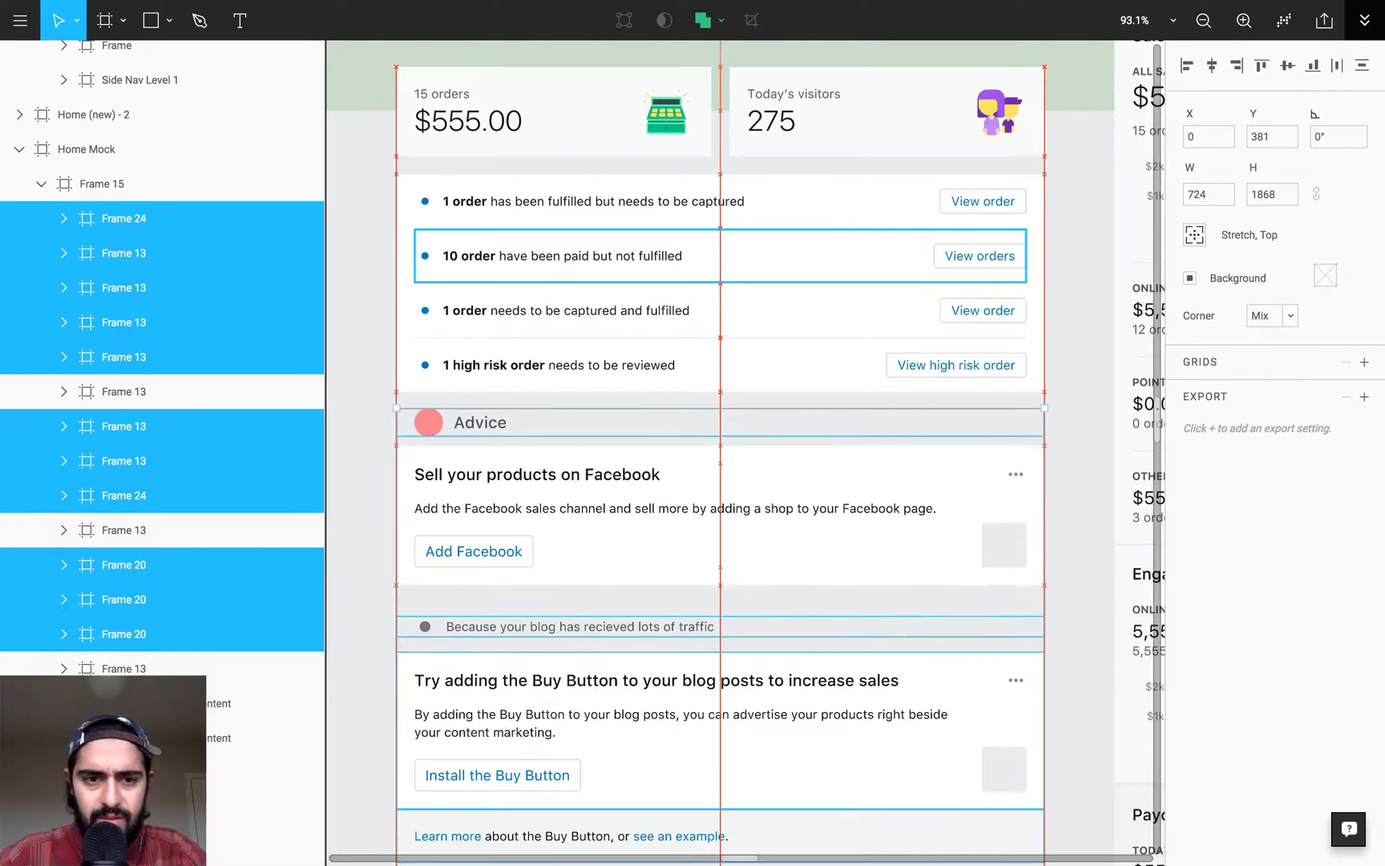
{"action": "key", "text": "shift+Up"}
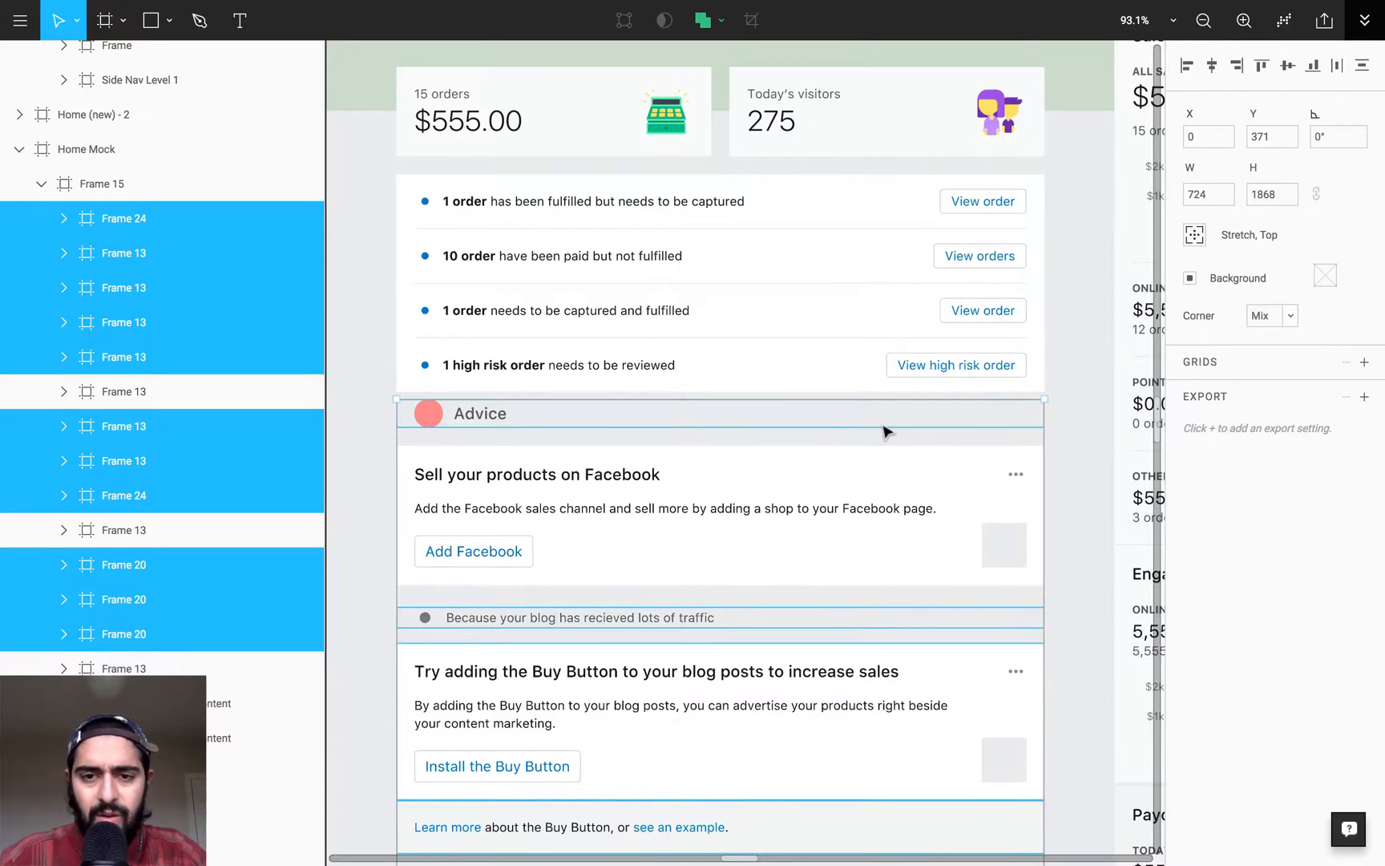
{"action": "key", "text": "shift+Down"}
{"action": "key", "text": "shift+Down"}
{"action": "key", "text": "shift+Down"}
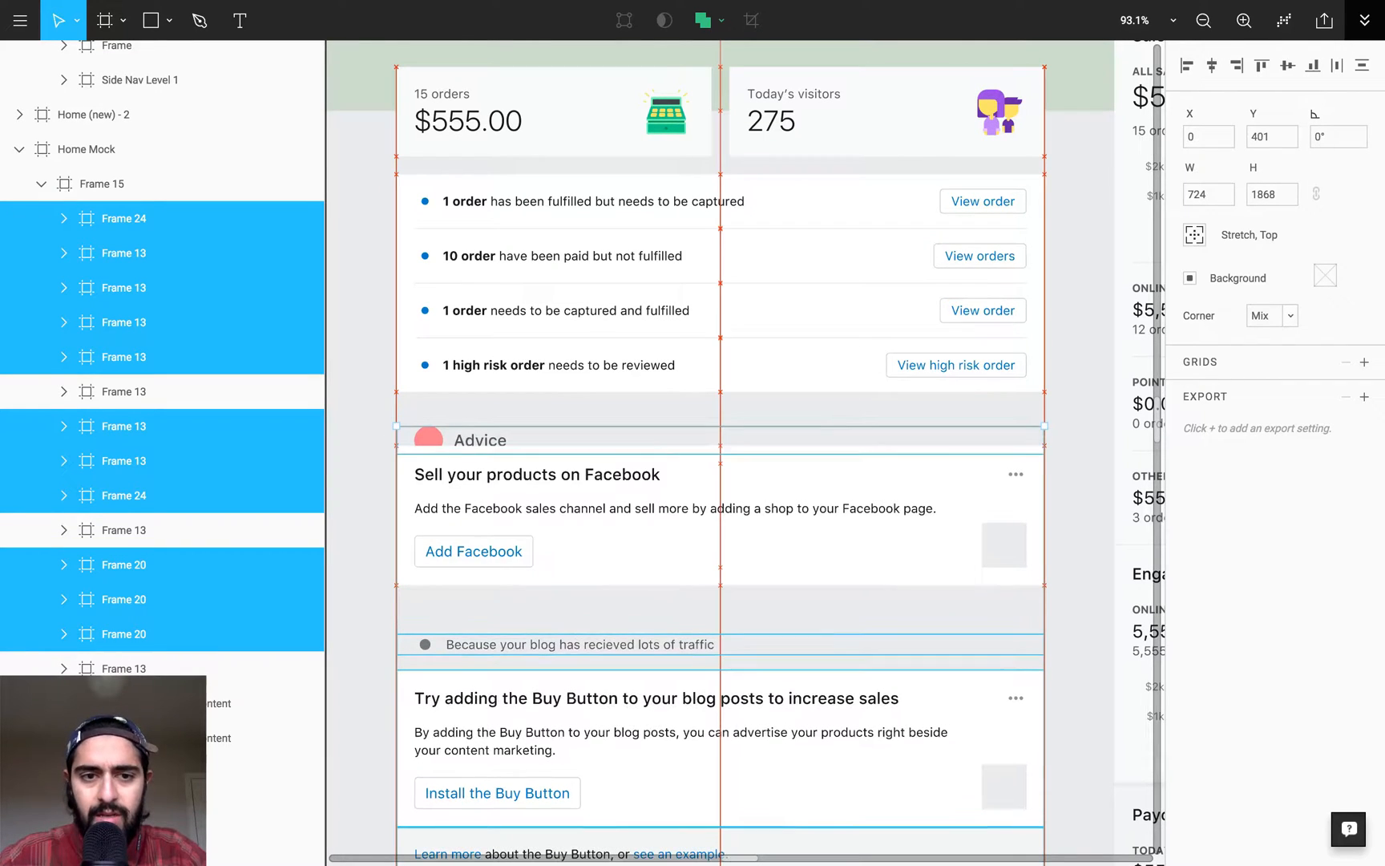
{"action": "key", "text": "Down"}
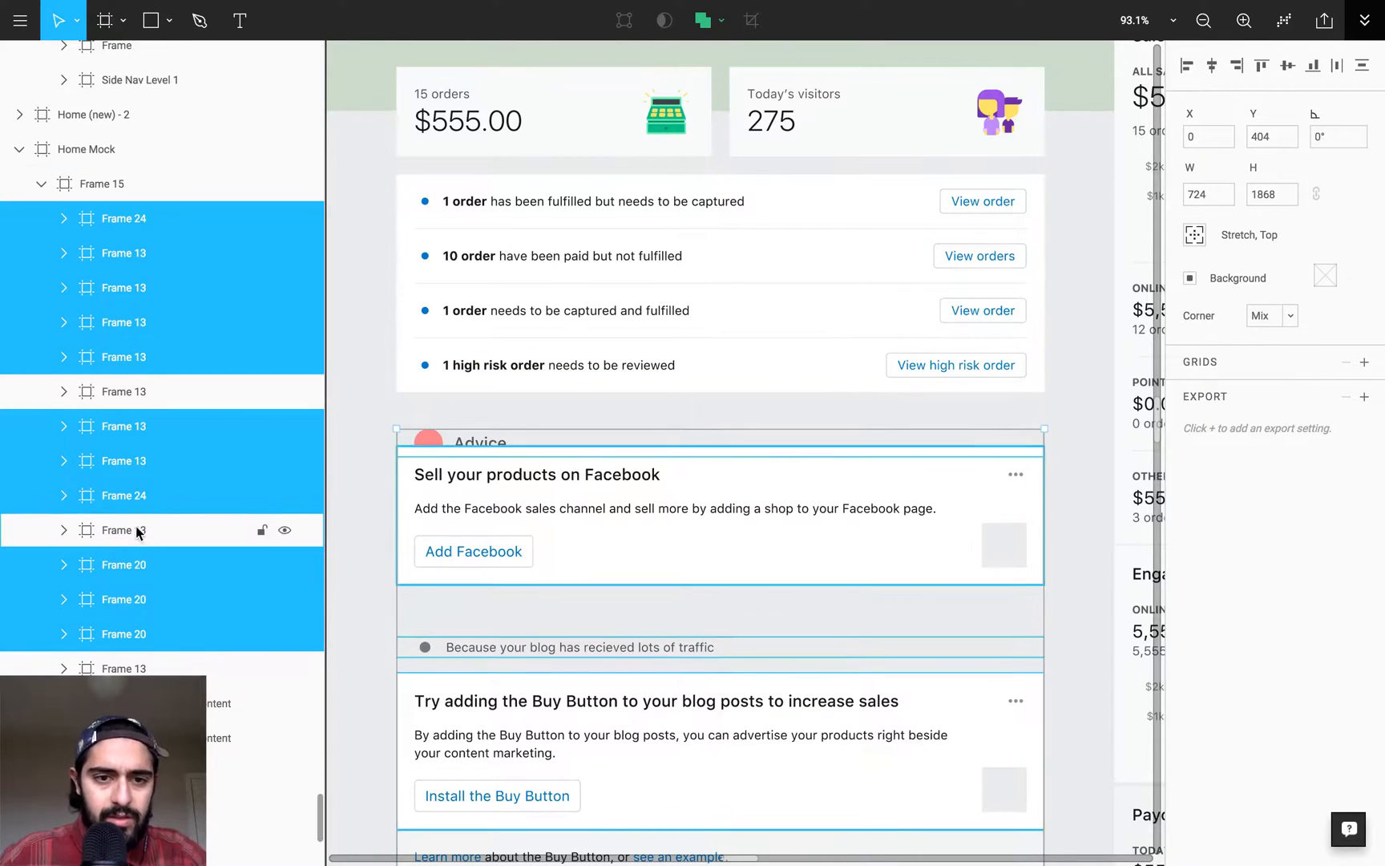
- Move the Frame 13 holding the "Sell your products on Facebook" card down to Y 454, below the Advice heading
{"action": "left_click", "coordinate": [138, 528]}
{"action": "key", "text": "shift+Down"}
{"action": "key", "text": "shift+Down"}
{"action": "key", "text": "shift+Down"}
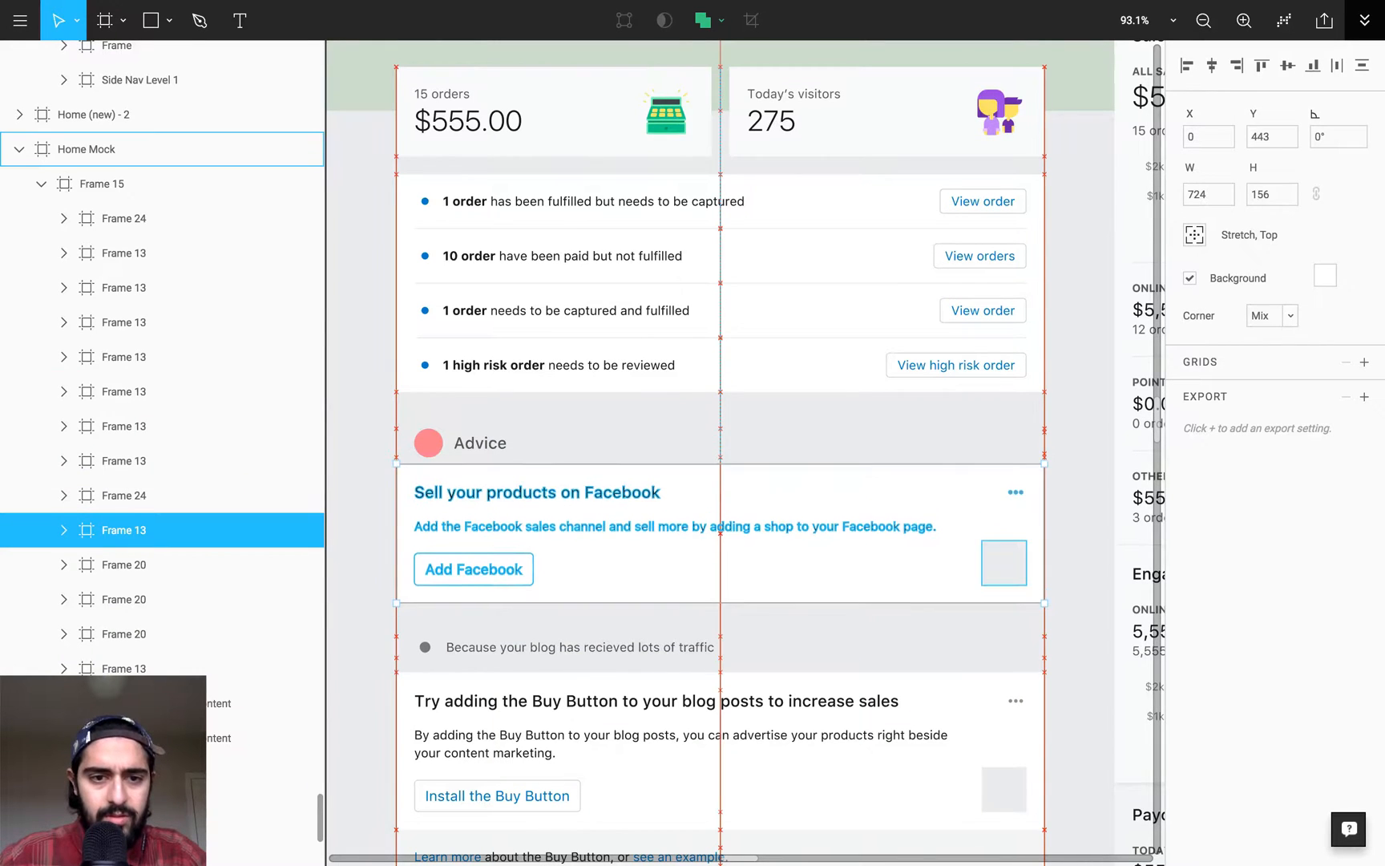
{"action": "key", "text": "Down"}
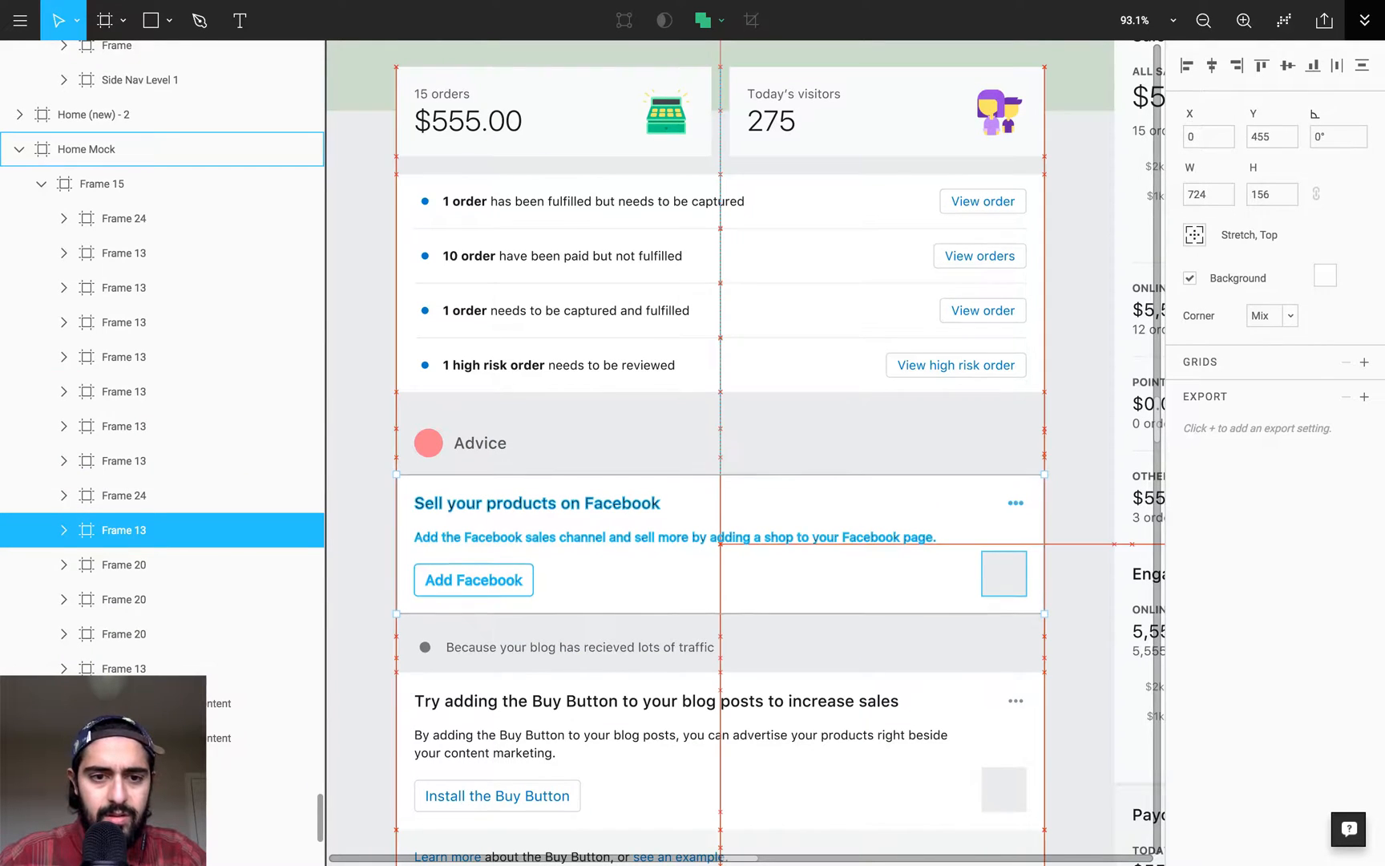
- Move the Insights heading frame up to Y 932, clear of the blog post card below it
{"action": "key", "text": "minus"}
{"action": "scroll", "coordinate": [780, 454], "scroll_direction": "down", "scroll_amount": 5}
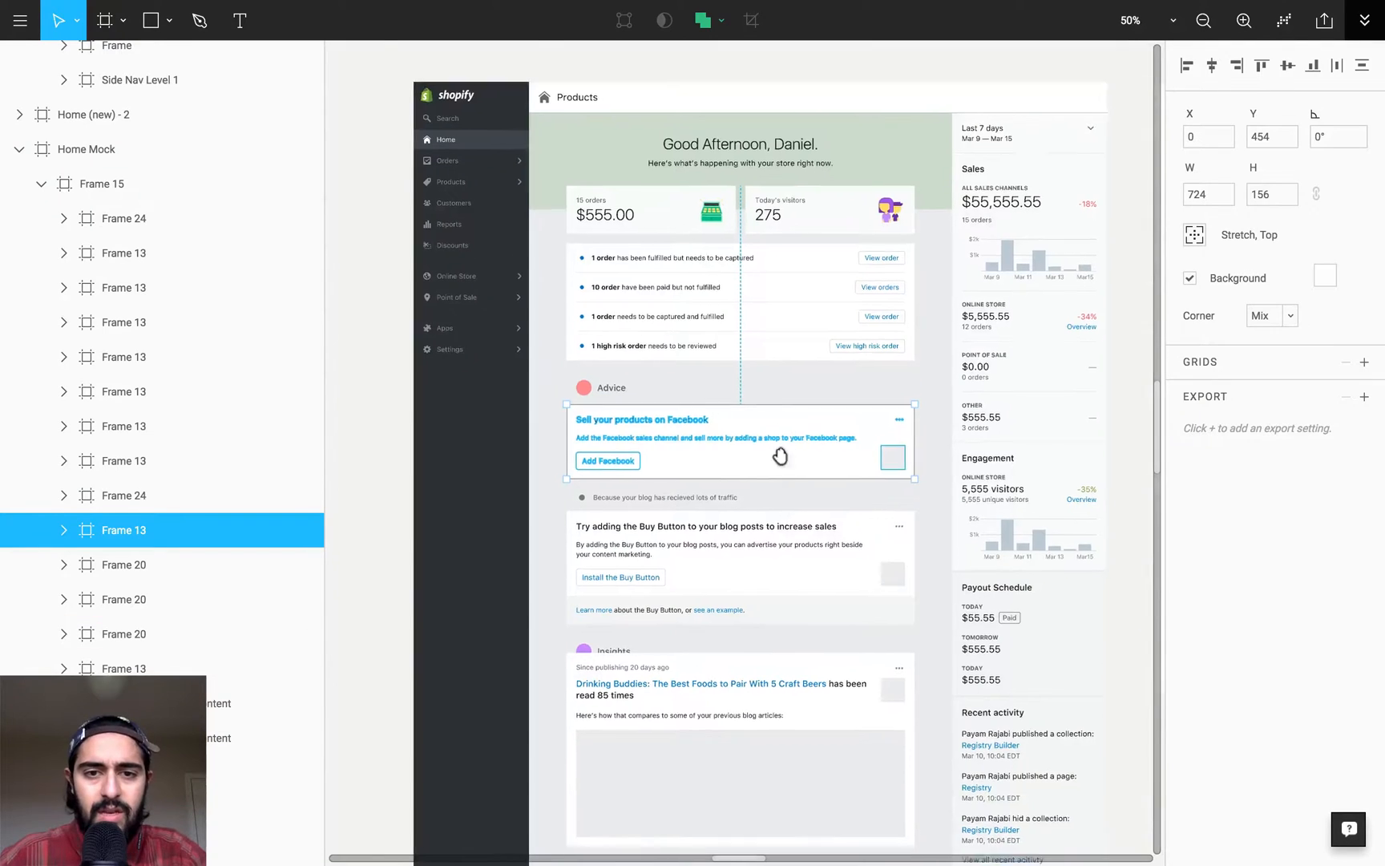
{"action": "scroll", "coordinate": [774, 382], "scroll_direction": "right", "scroll_amount": 2}
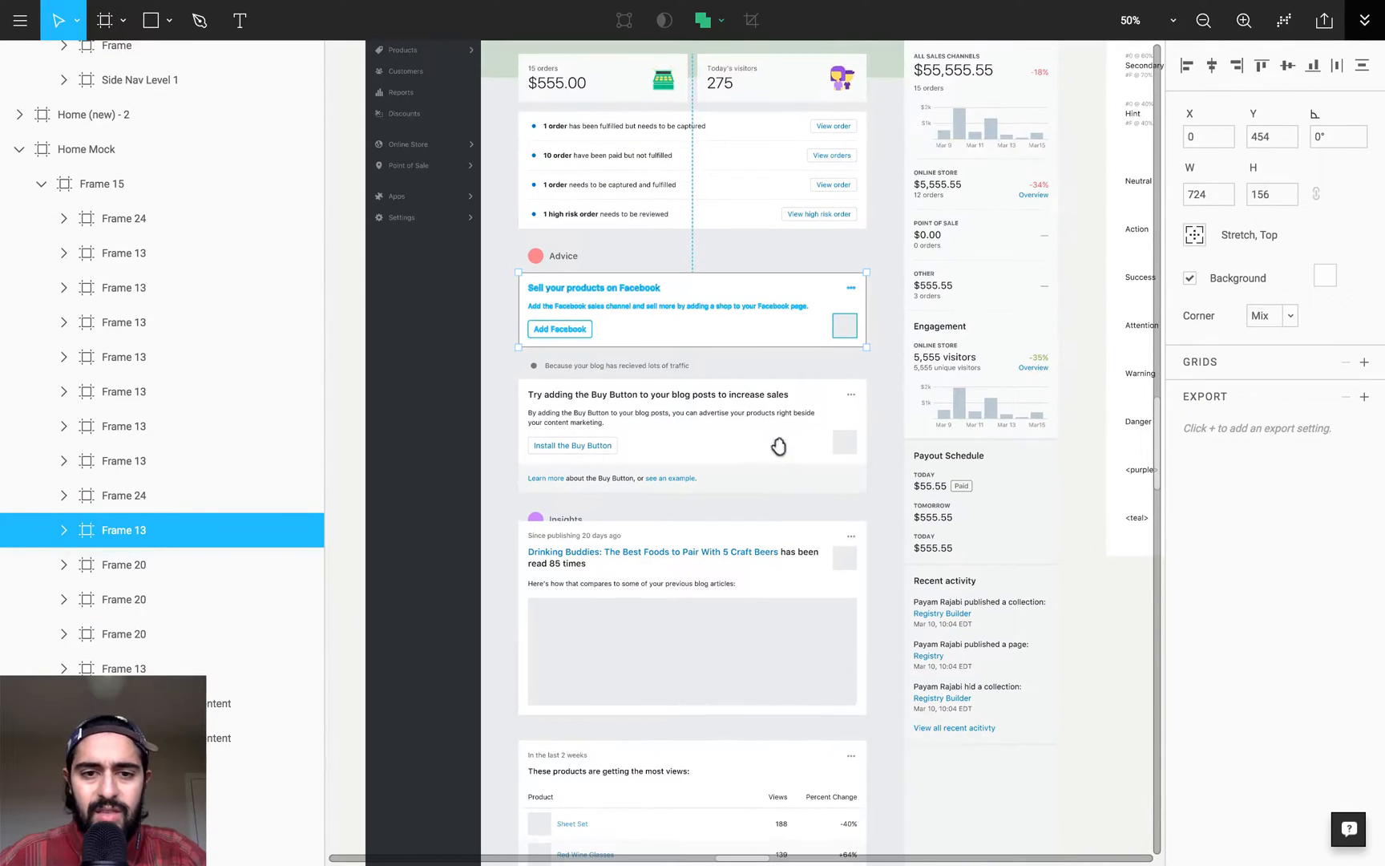
{"action": "left_click", "coordinate": [606, 517]}
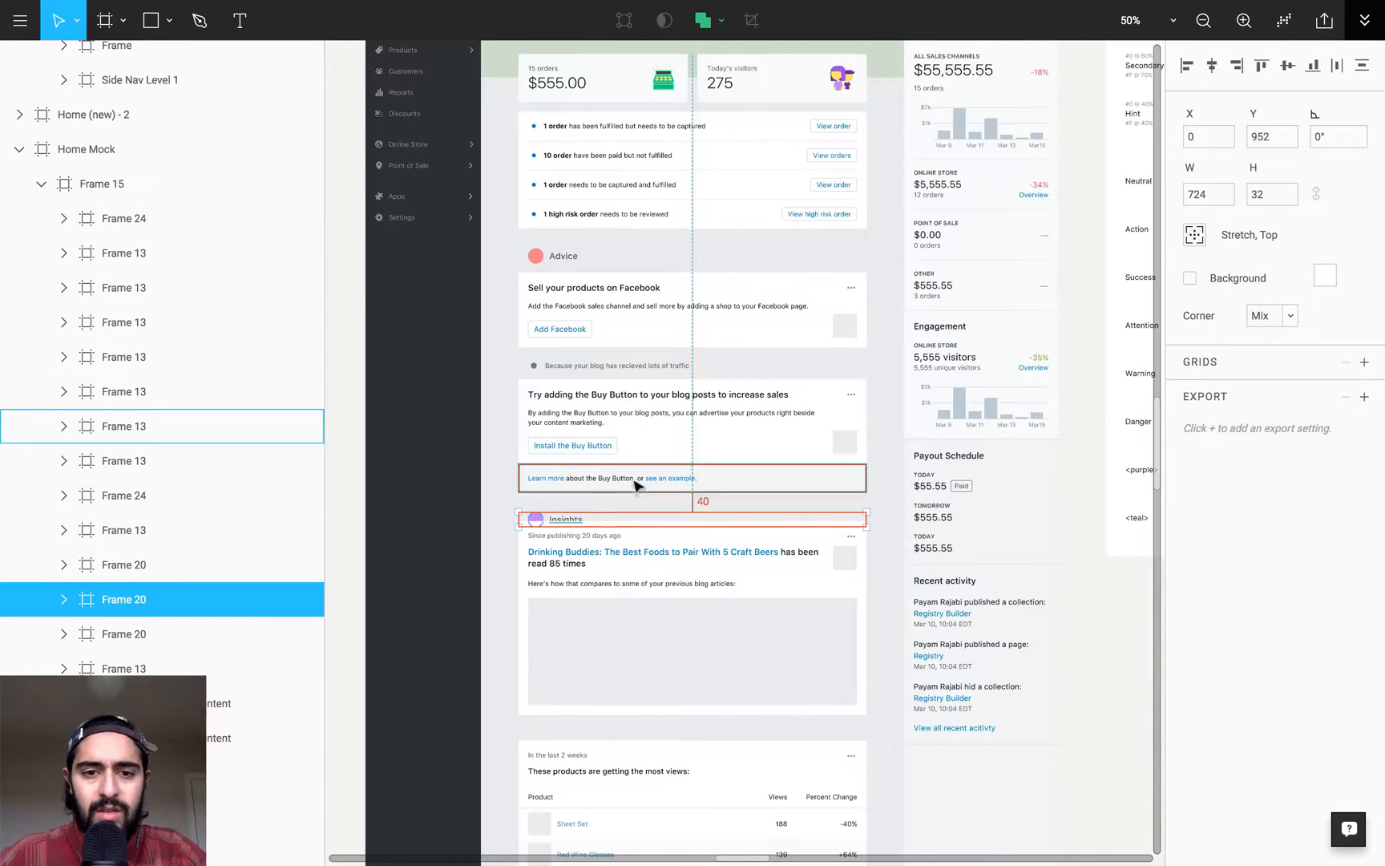
{"action": "key", "text": "shift+Up"}
{"action": "key", "text": "shift+Up"}
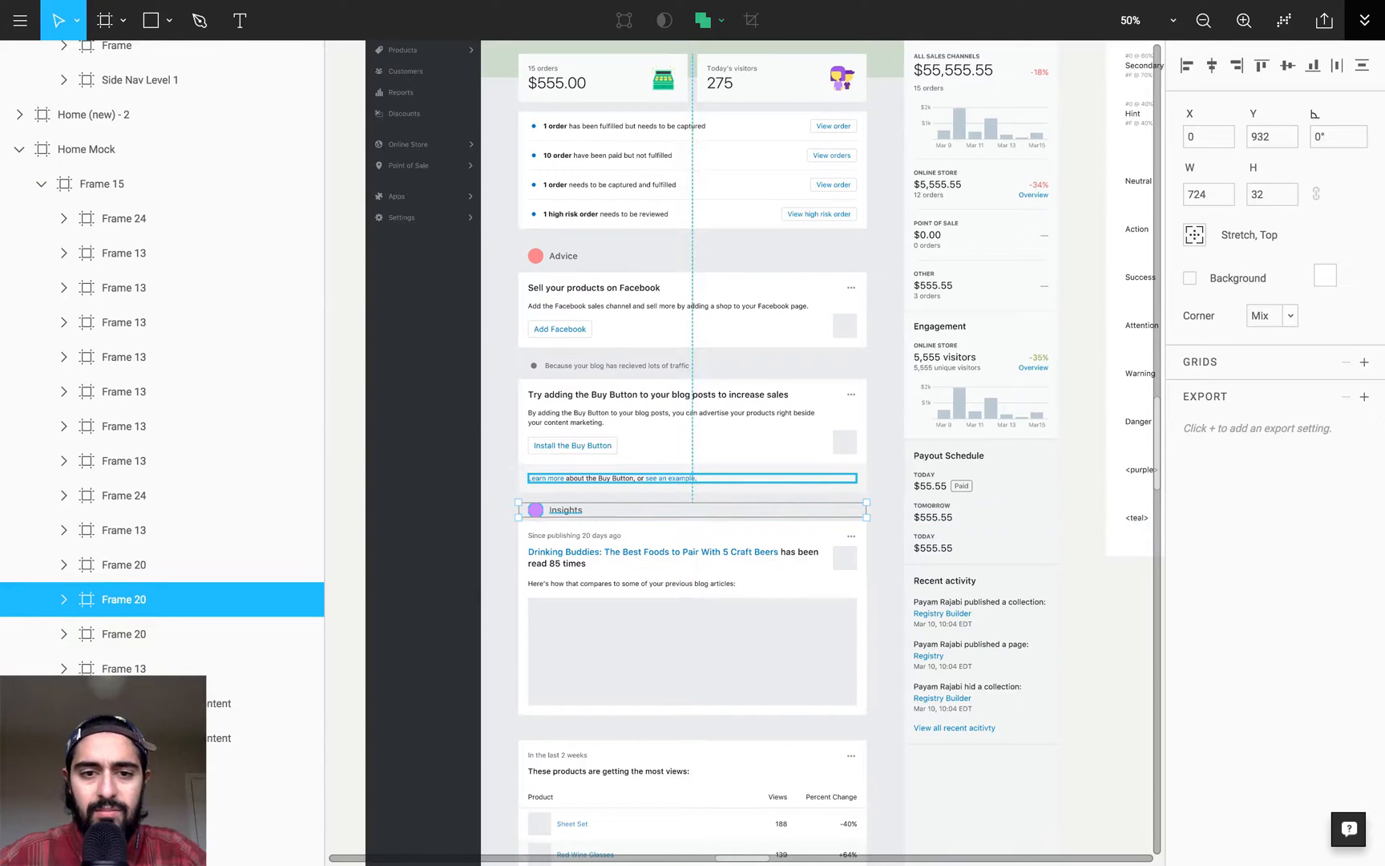
- Hide the interface and examine the respaced Shopify mock up close, from the title bar down through the Advice section
{"action": "scroll", "coordinate": [739, 362], "scroll_direction": "up", "scroll_amount": 2}
{"action": "key", "text": "ctrl+backslash"}
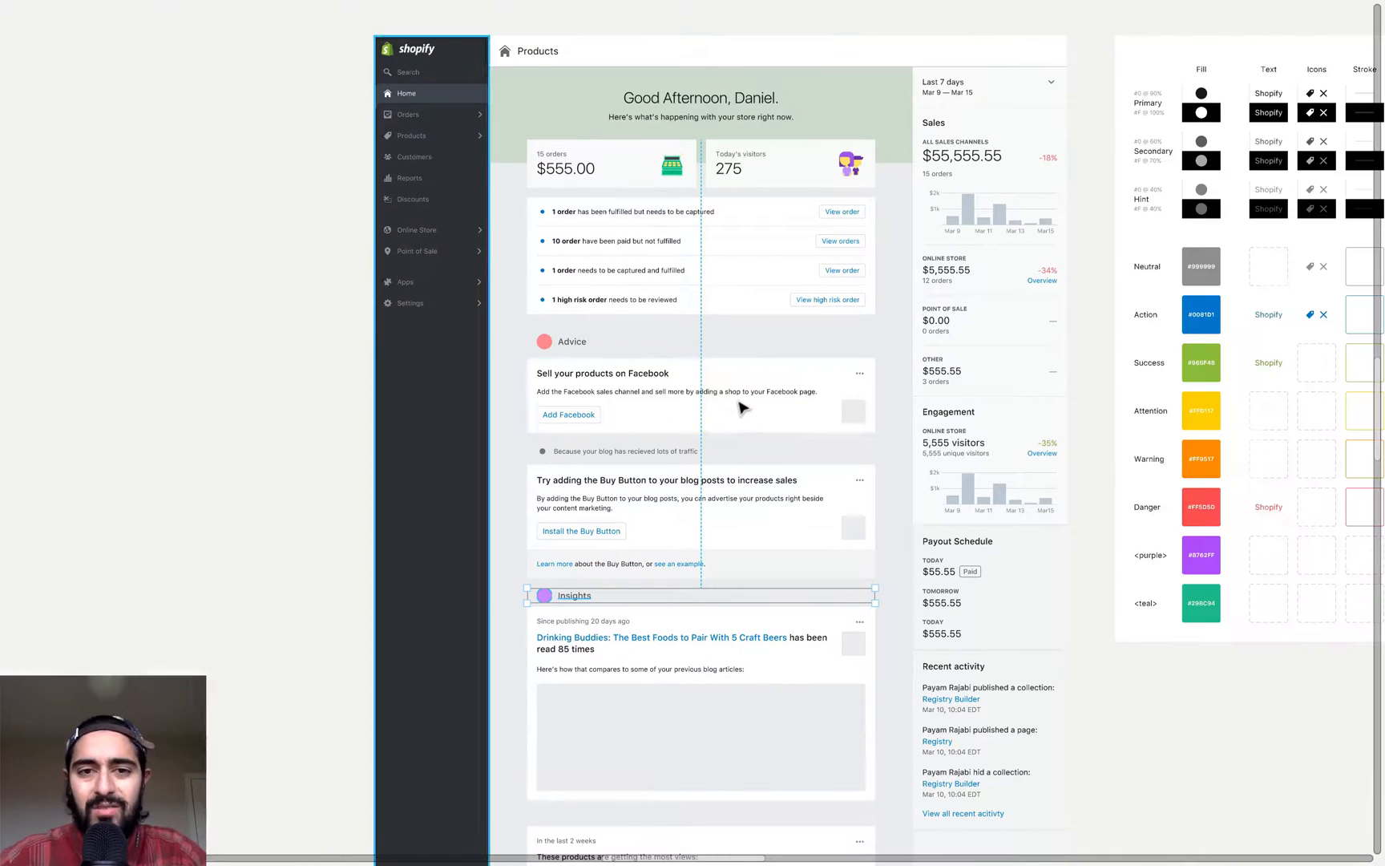
{"action": "left_click", "coordinate": [255, 253]}
{"action": "left_click_drag", "start_coordinate": [346, 267], "coordinate": [881, 485]}
{"action": "key", "text": "plus"}
{"action": "left_click_drag", "start_coordinate": [971, 260], "coordinate": [870, 558]}
{"action": "left_click", "coordinate": [1034, 61]}
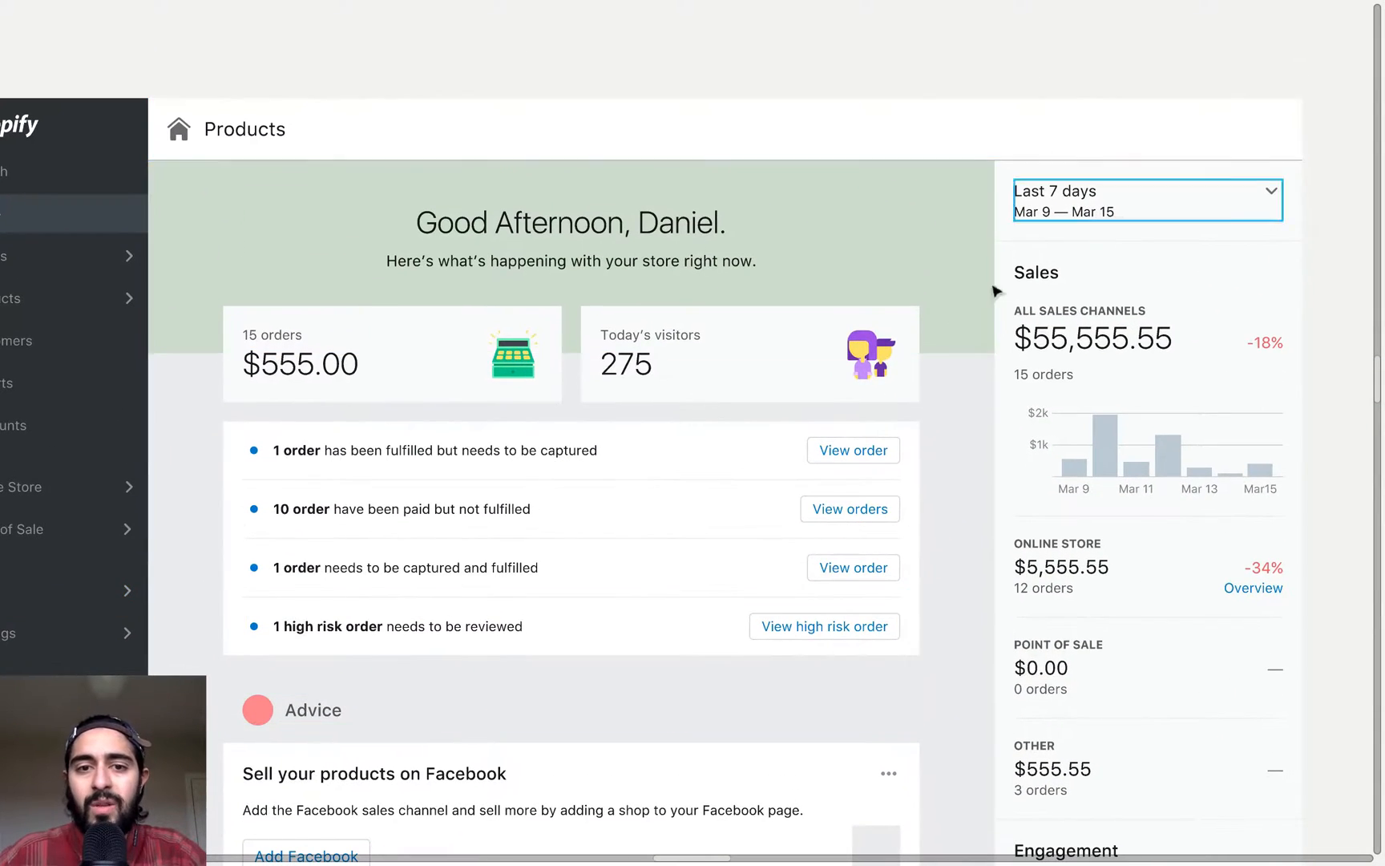
{"action": "scroll", "coordinate": [963, 520], "scroll_direction": "down", "scroll_amount": 2}
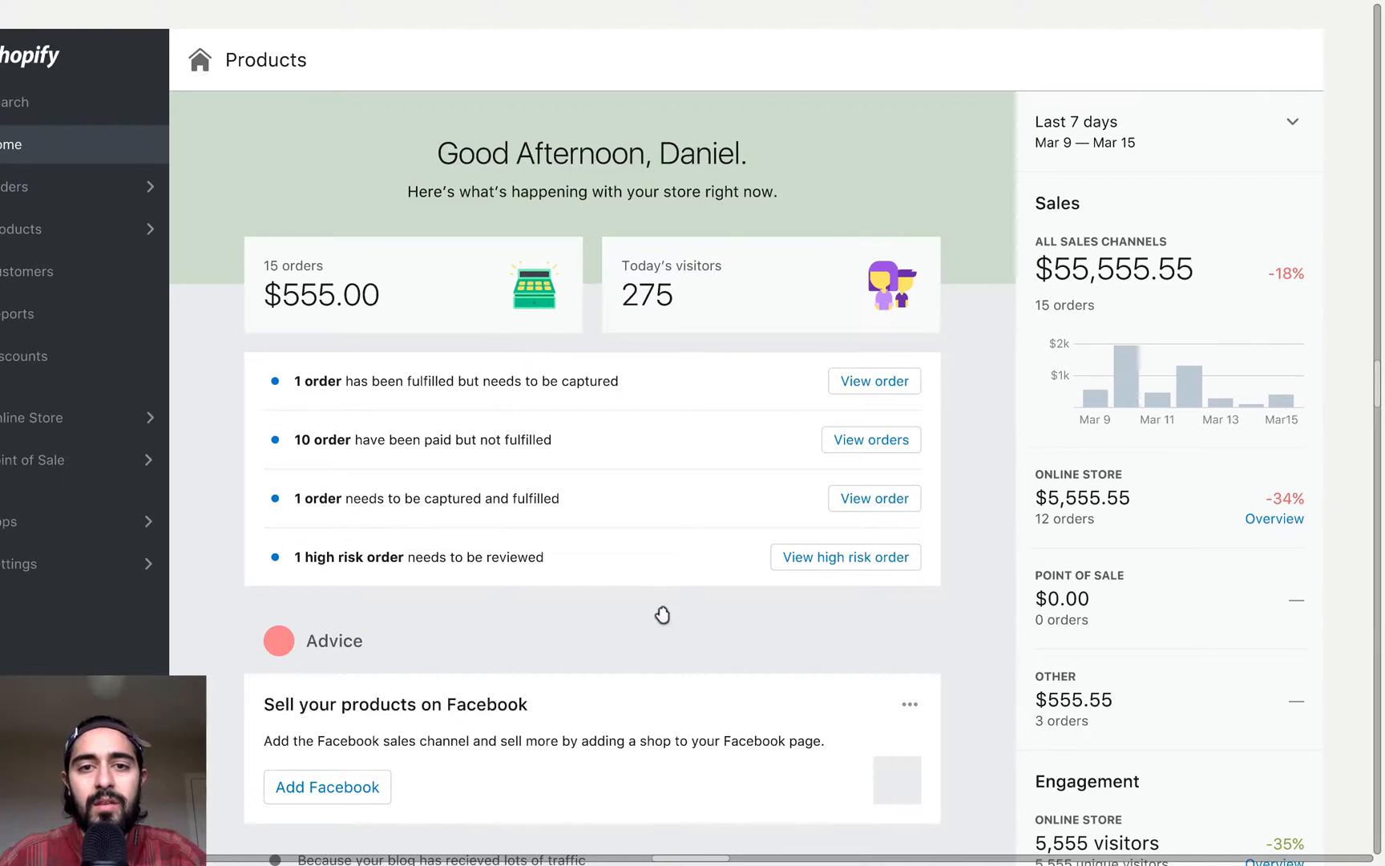
{"action": "left_click_drag", "start_coordinate": [659, 609], "coordinate": [709, 383]}
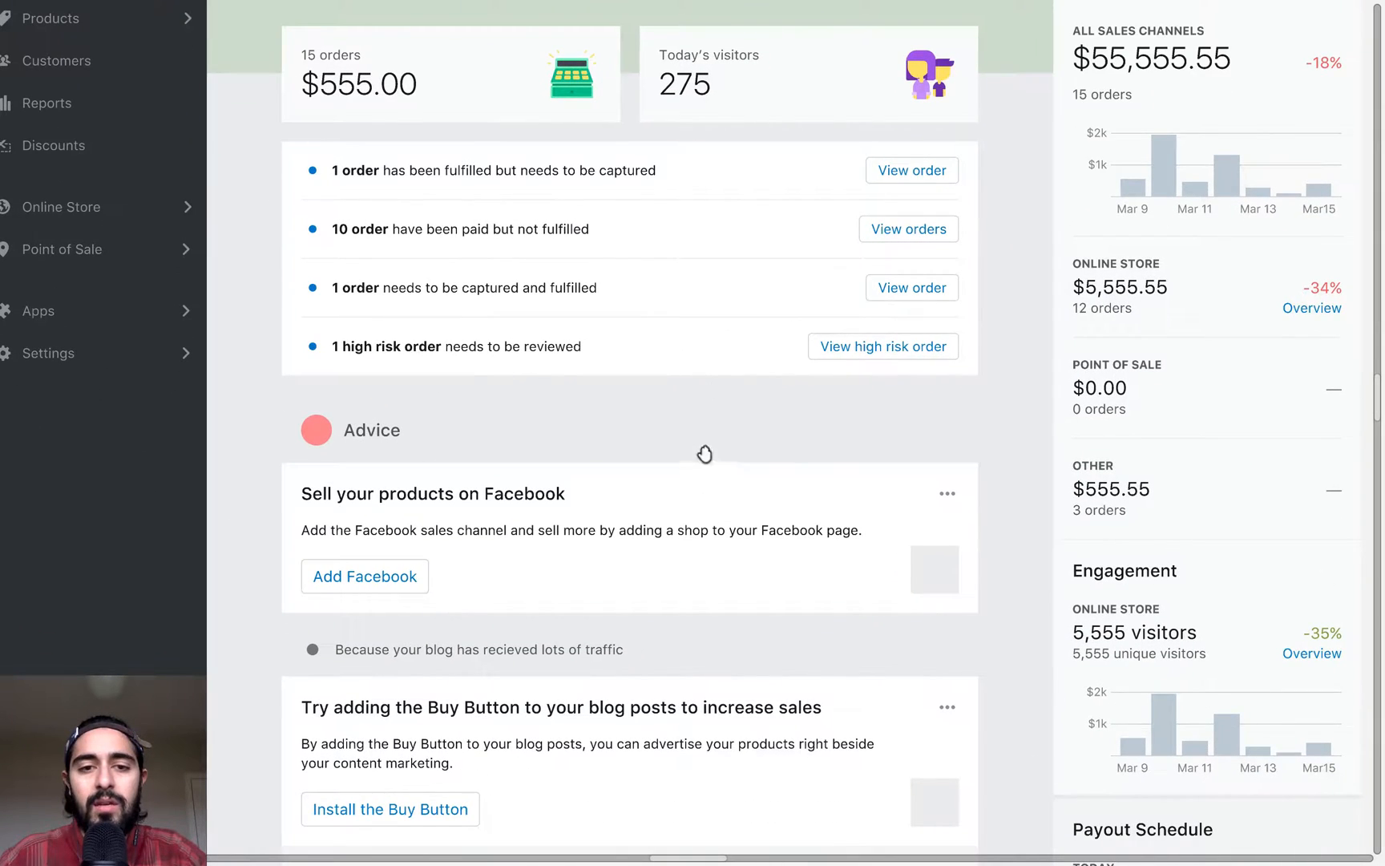
{"action": "scroll", "coordinate": [701, 449], "scroll_direction": "down", "scroll_amount": 2}
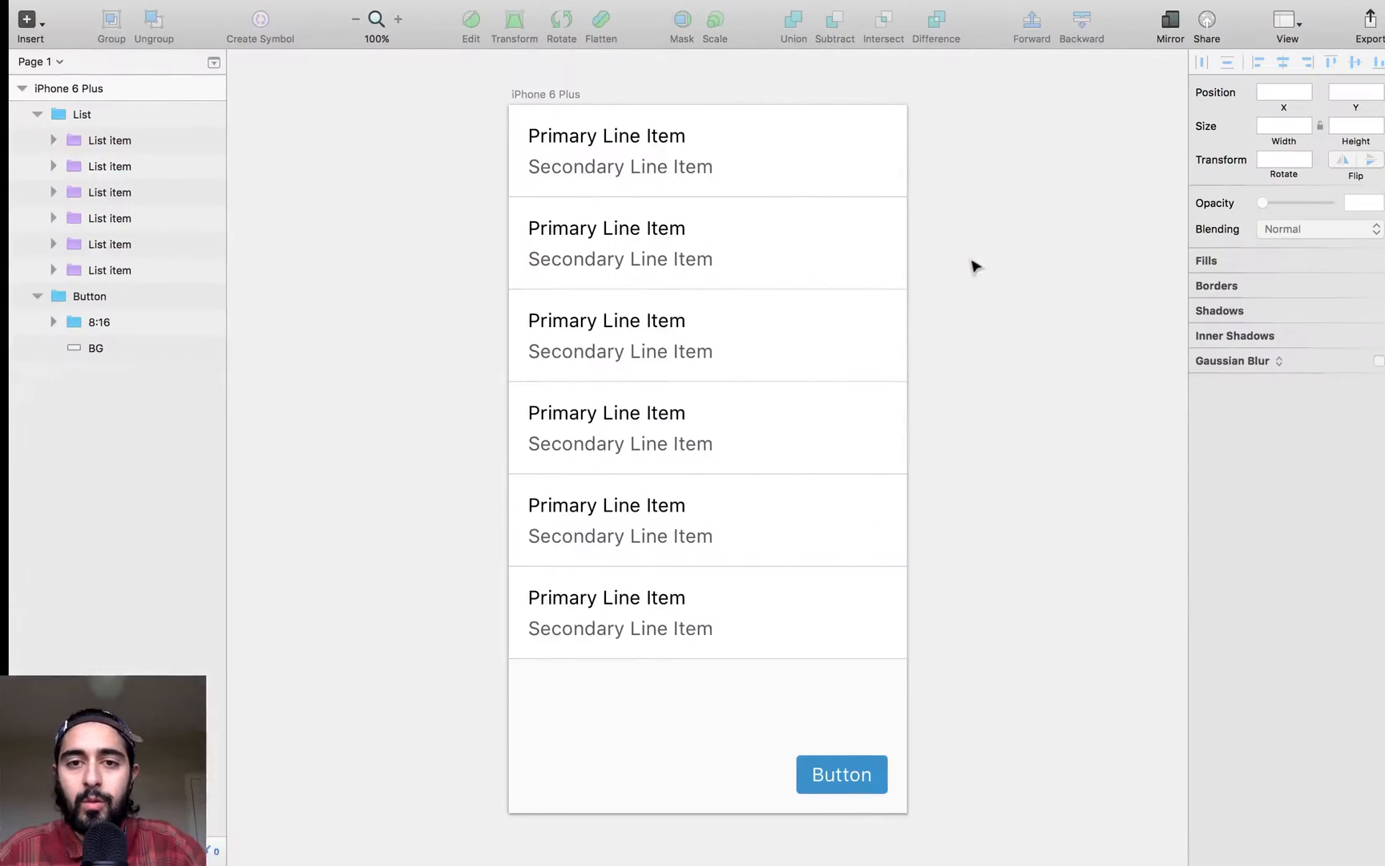
{"action": "left_click_drag", "start_coordinate": [992, 279], "coordinate": [964, 284]}
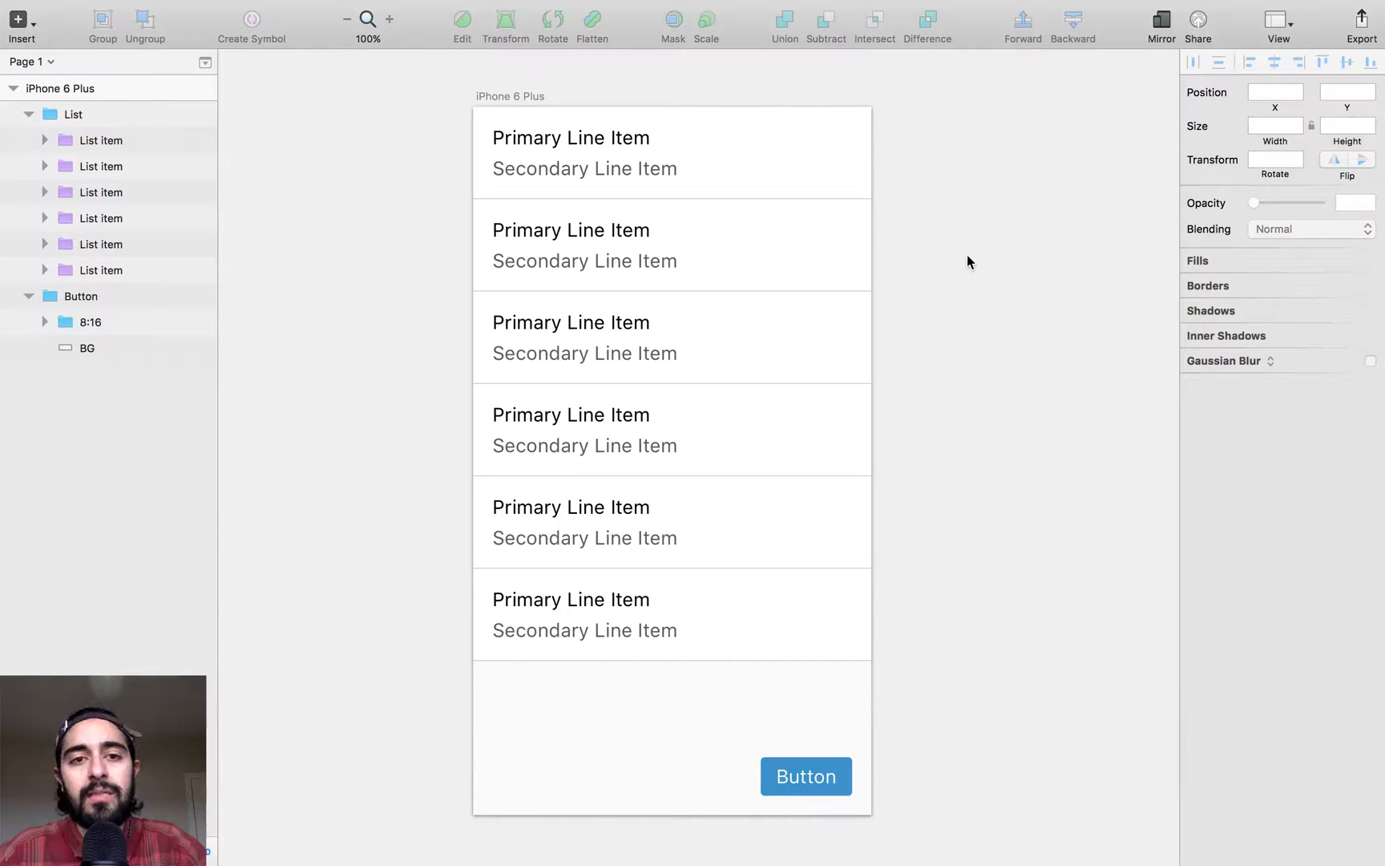
{"action": "left_click", "coordinate": [683, 165]}
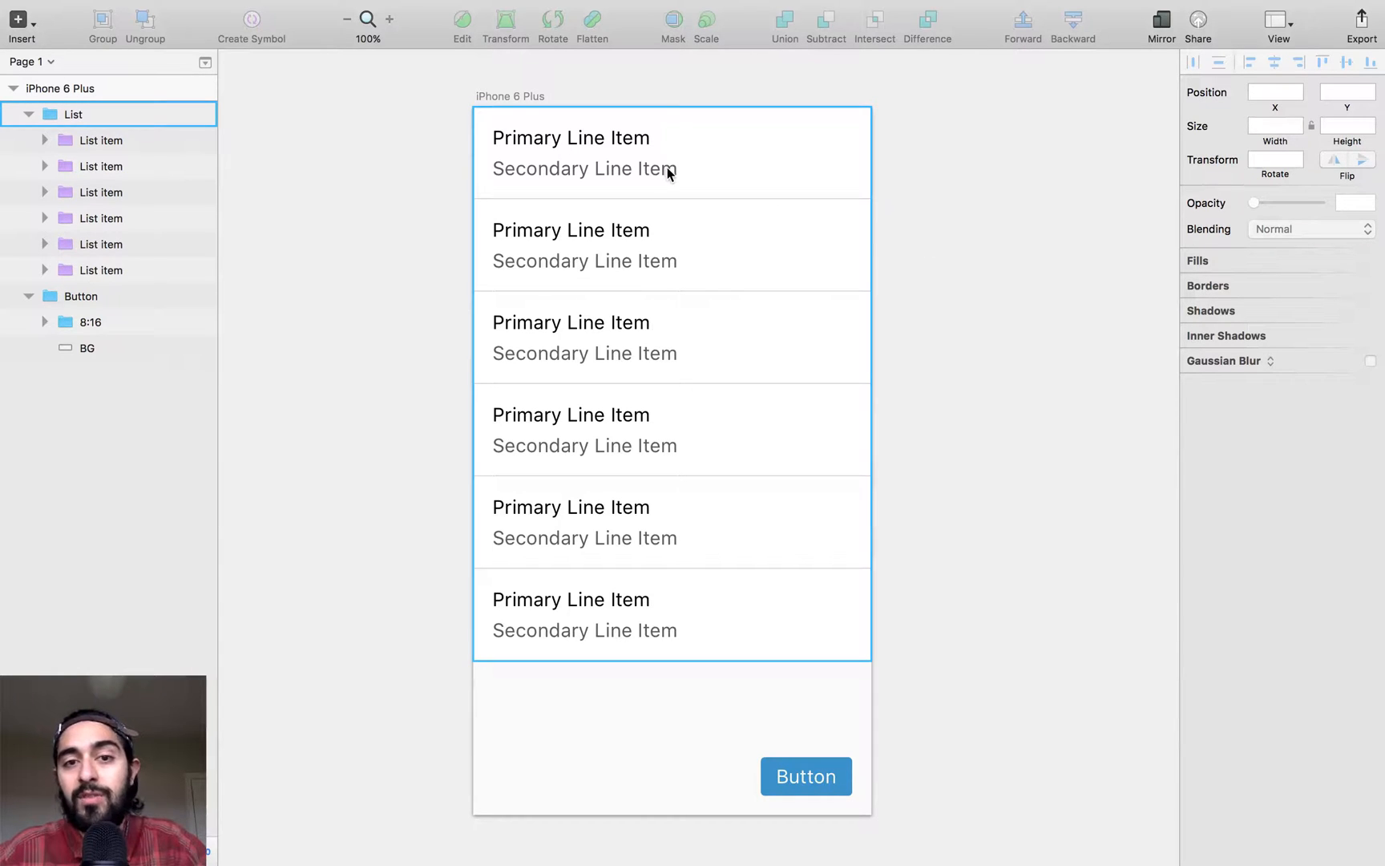
- Set the font size of the secondary text in the first list item to 16
{"action": "left_click", "coordinate": [653, 170], "text": "super"}
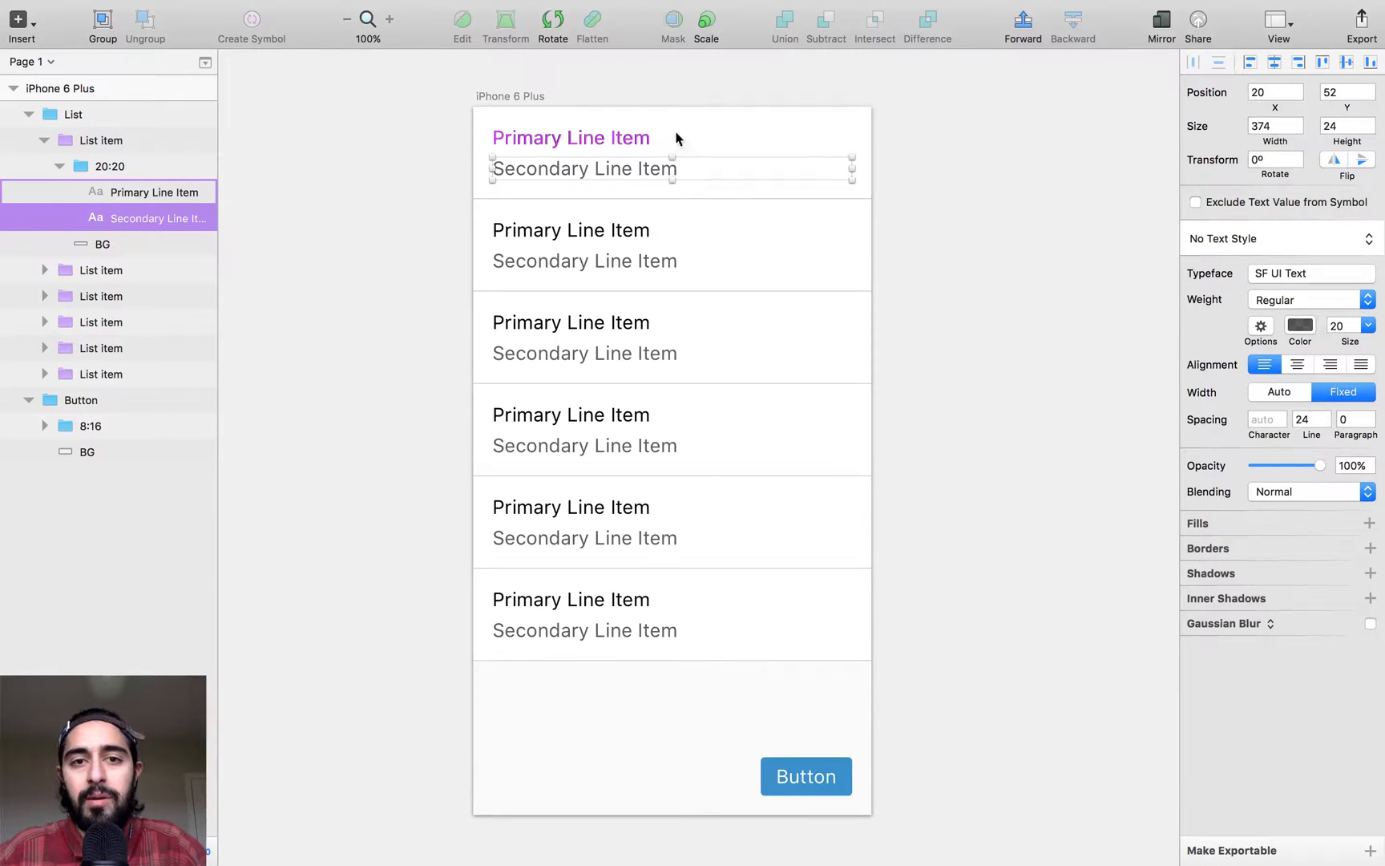
{"action": "left_click", "coordinate": [746, 128]}
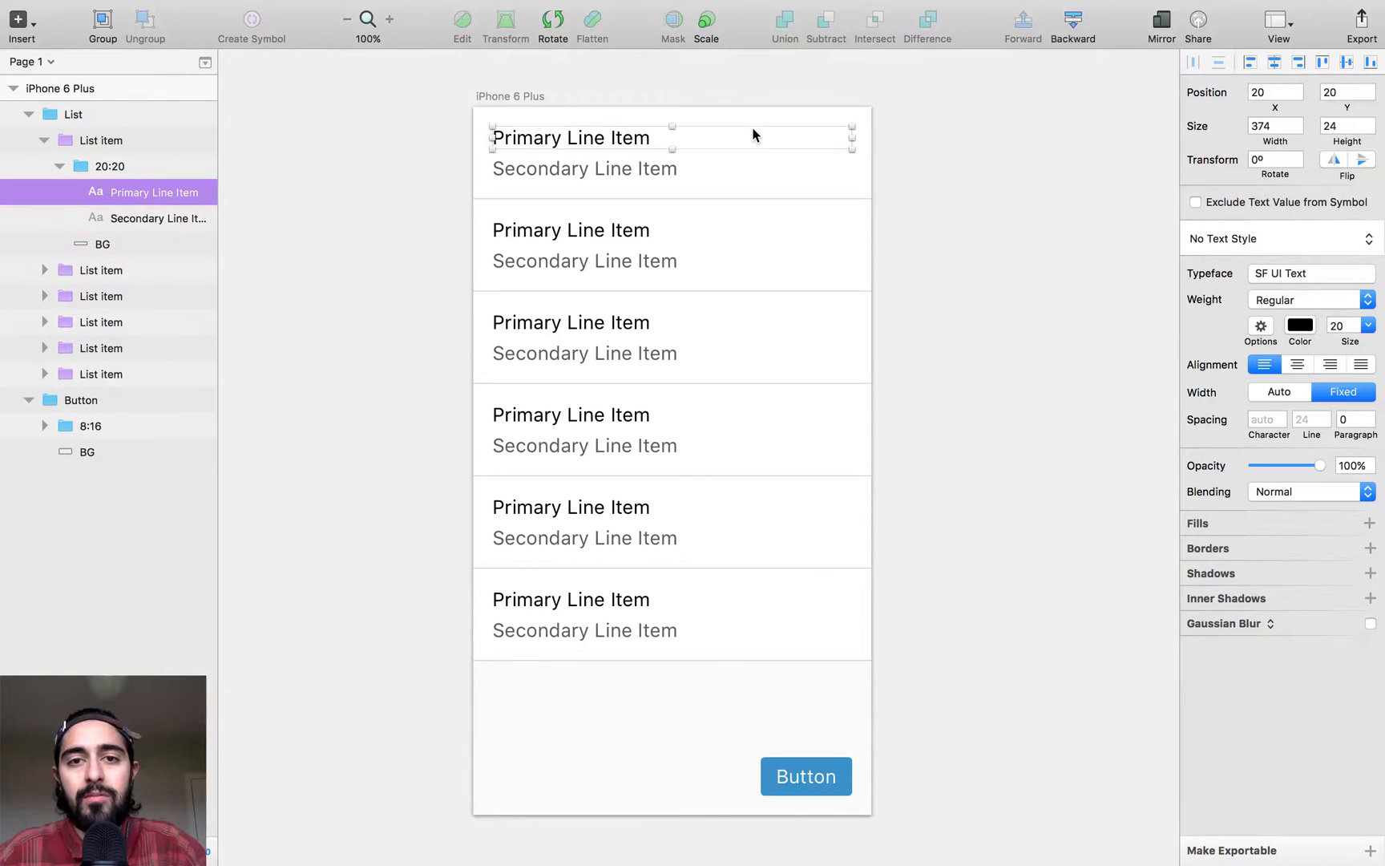
{"action": "left_click", "coordinate": [654, 171]}
{"action": "key", "text": "alt"}
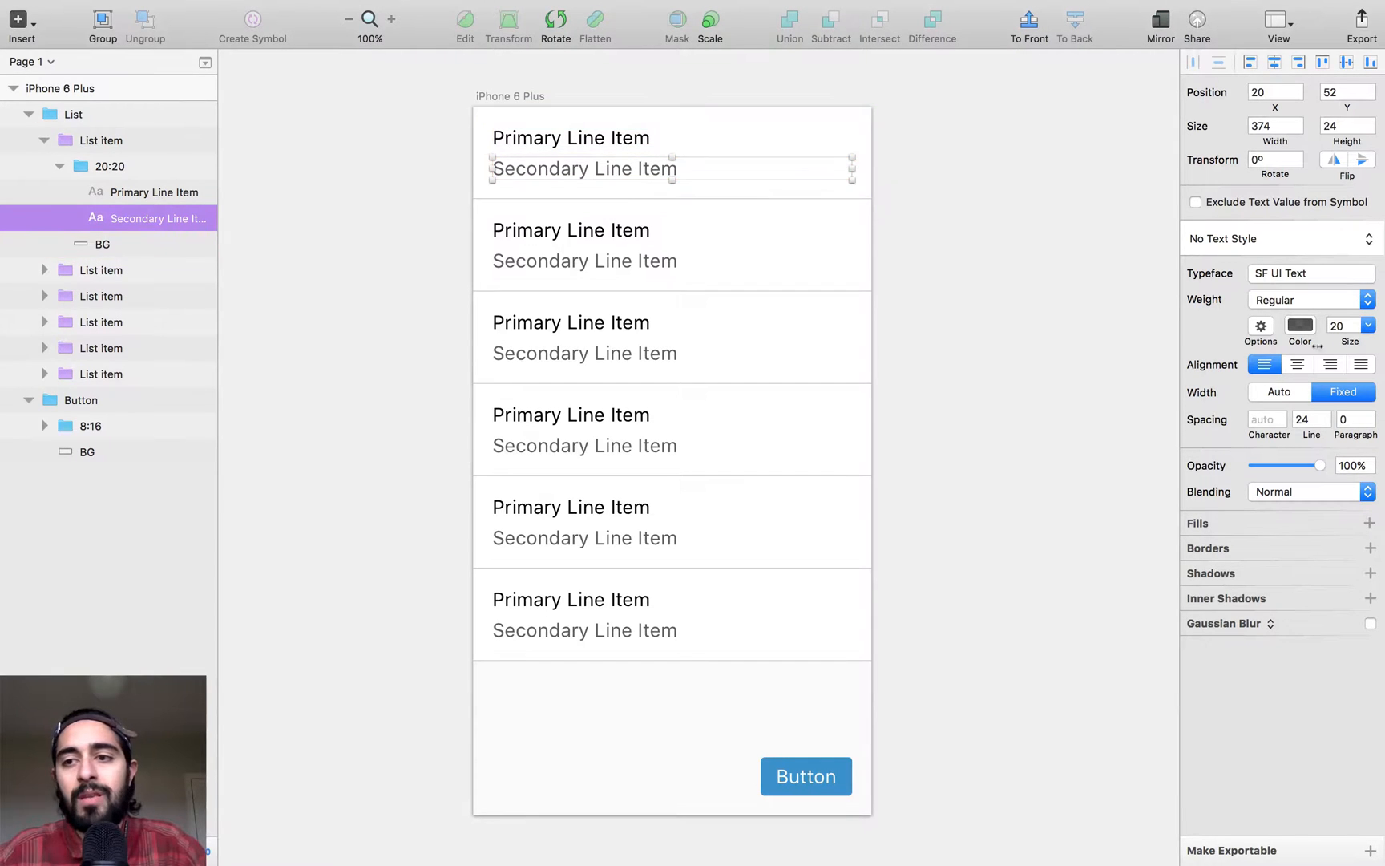
{"action": "left_click", "coordinate": [1334, 324]}
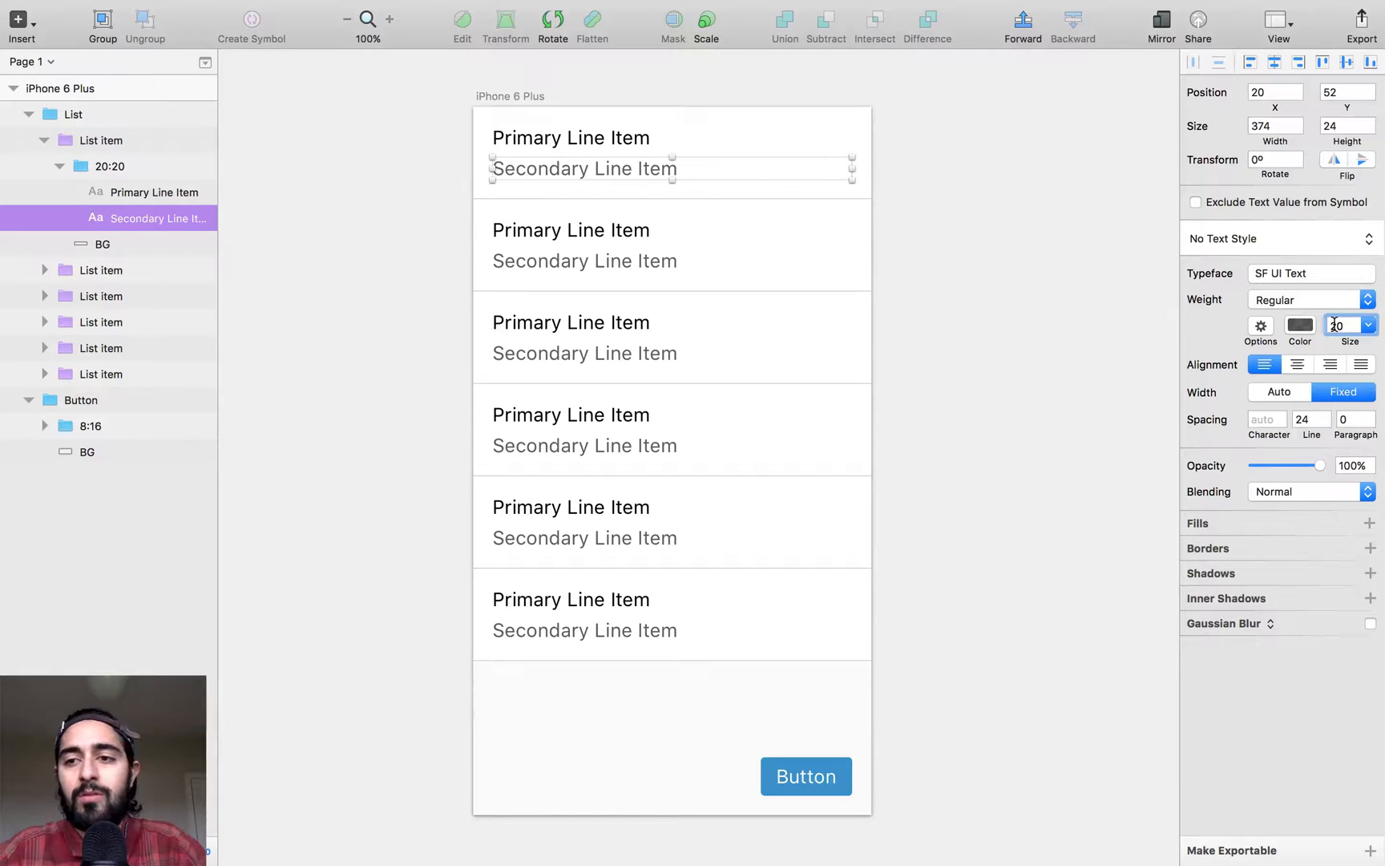
{"action": "key", "text": "Down"}
{"action": "key", "text": "Down"}
{"action": "key", "text": "Down"}
{"action": "key", "text": "Down"}
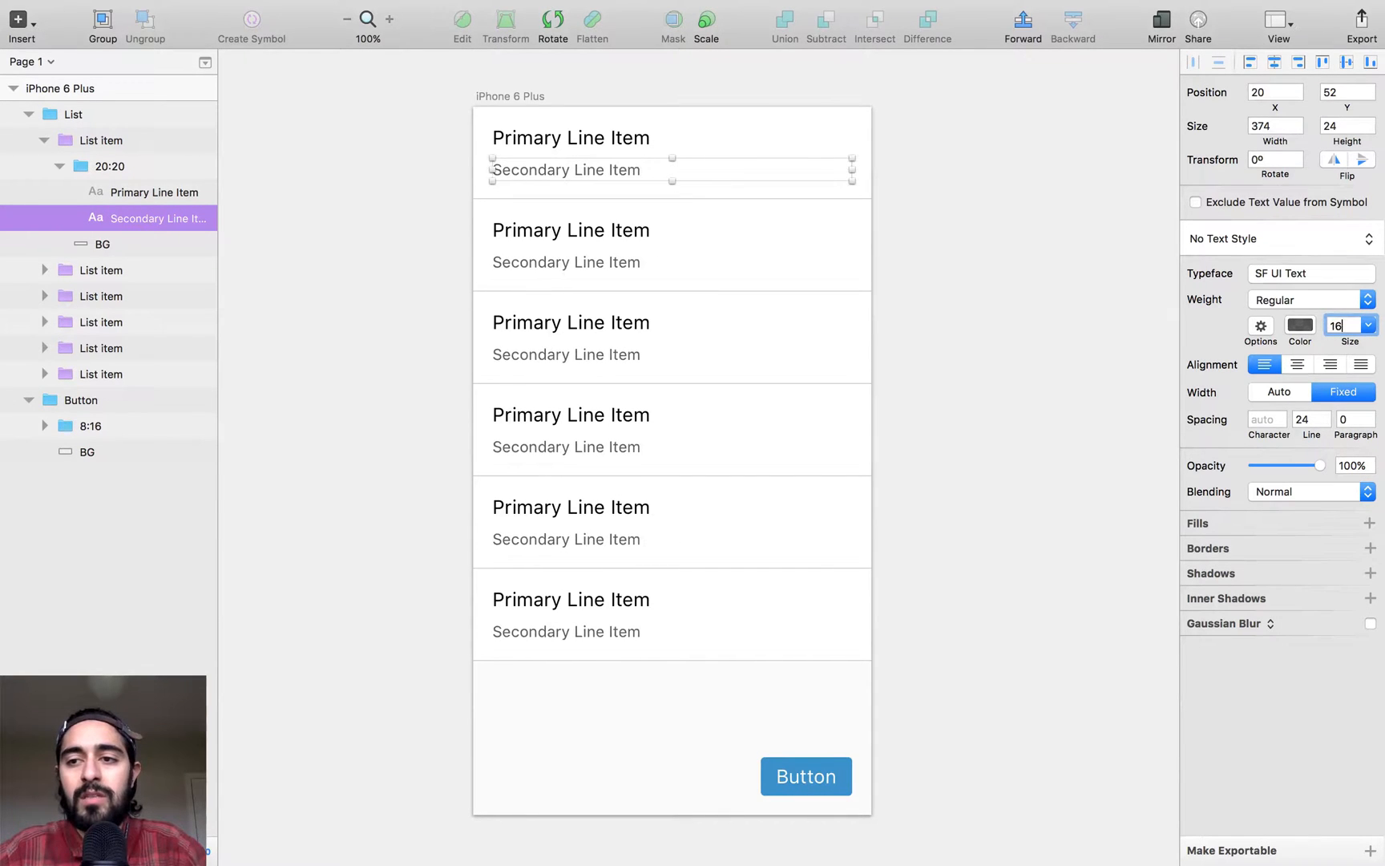
- Set the line spacing of the first item's secondary text to 20 and check its distance to the primary text
{"action": "key", "text": "Tab"}
{"action": "key", "text": "Tab"}
{"action": "key", "text": "Down"}
{"action": "key", "text": "Down"}
{"action": "key", "text": "Down"}
{"action": "key", "text": "Down"}
{"action": "key", "text": "Return"}
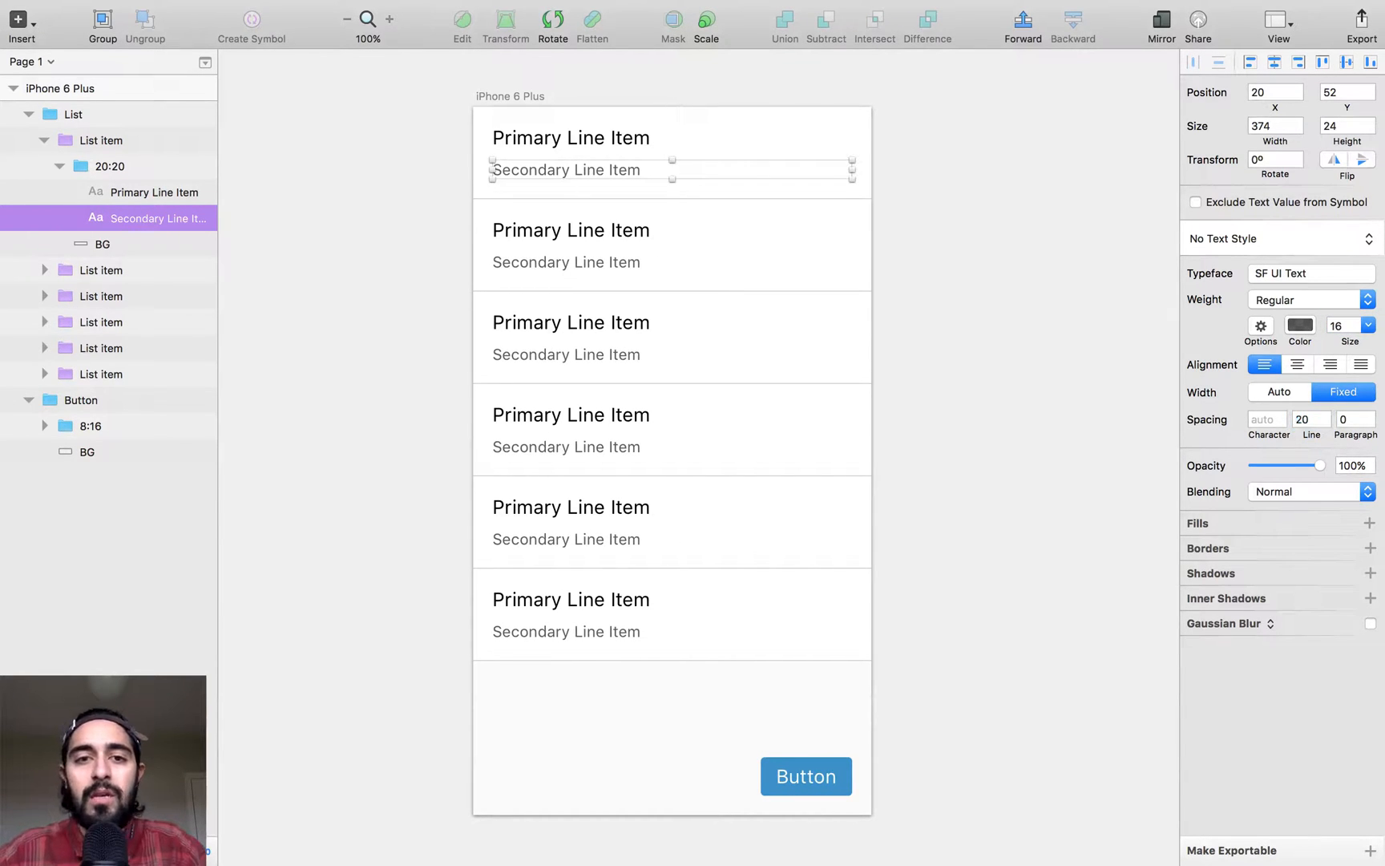
{"action": "key", "text": "alt"}
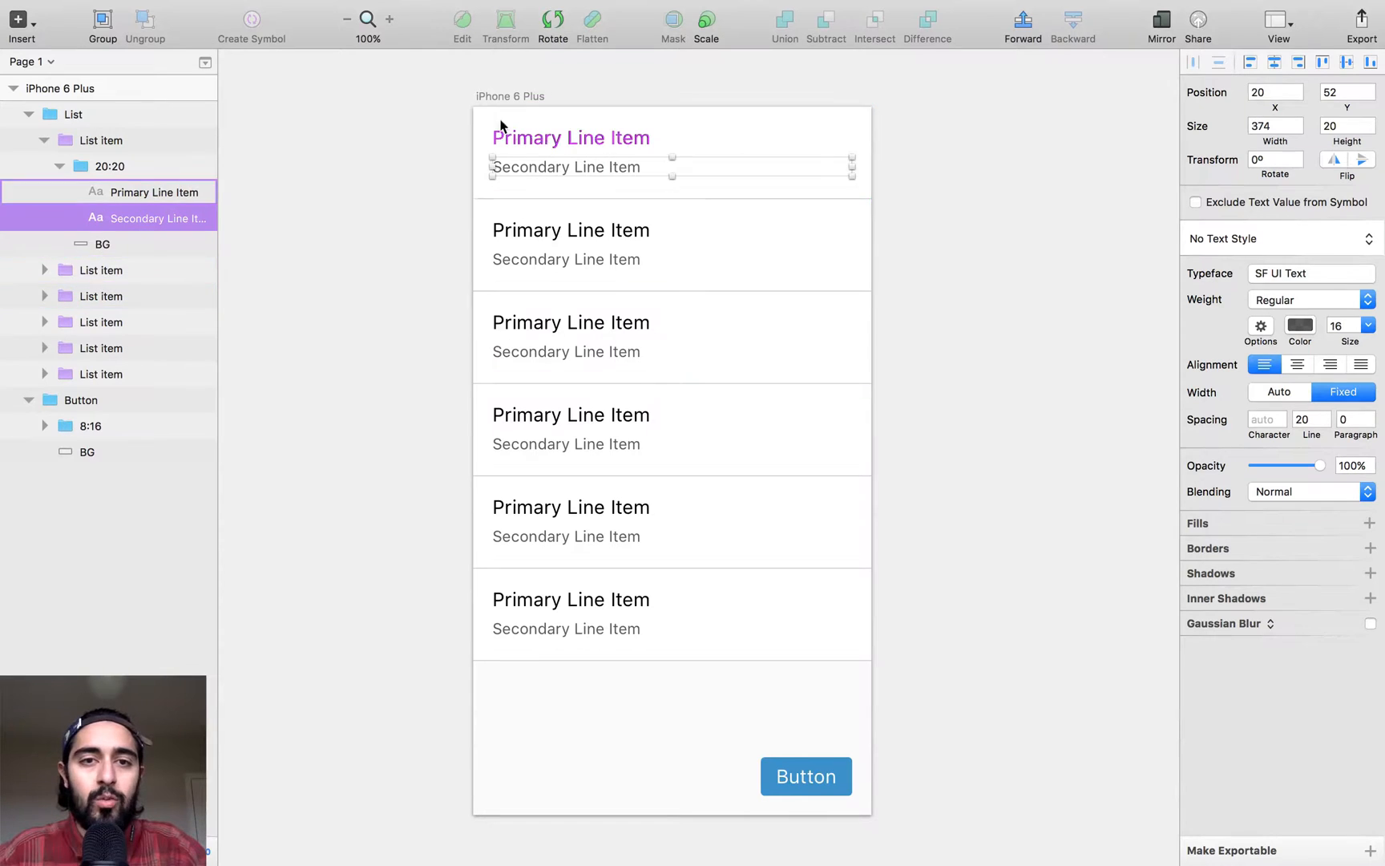
- Run Dynamic Button on the first list item's 20:20 group to refit its background, and measure the gap between the first two items
{"action": "left_click", "coordinate": [129, 166]}
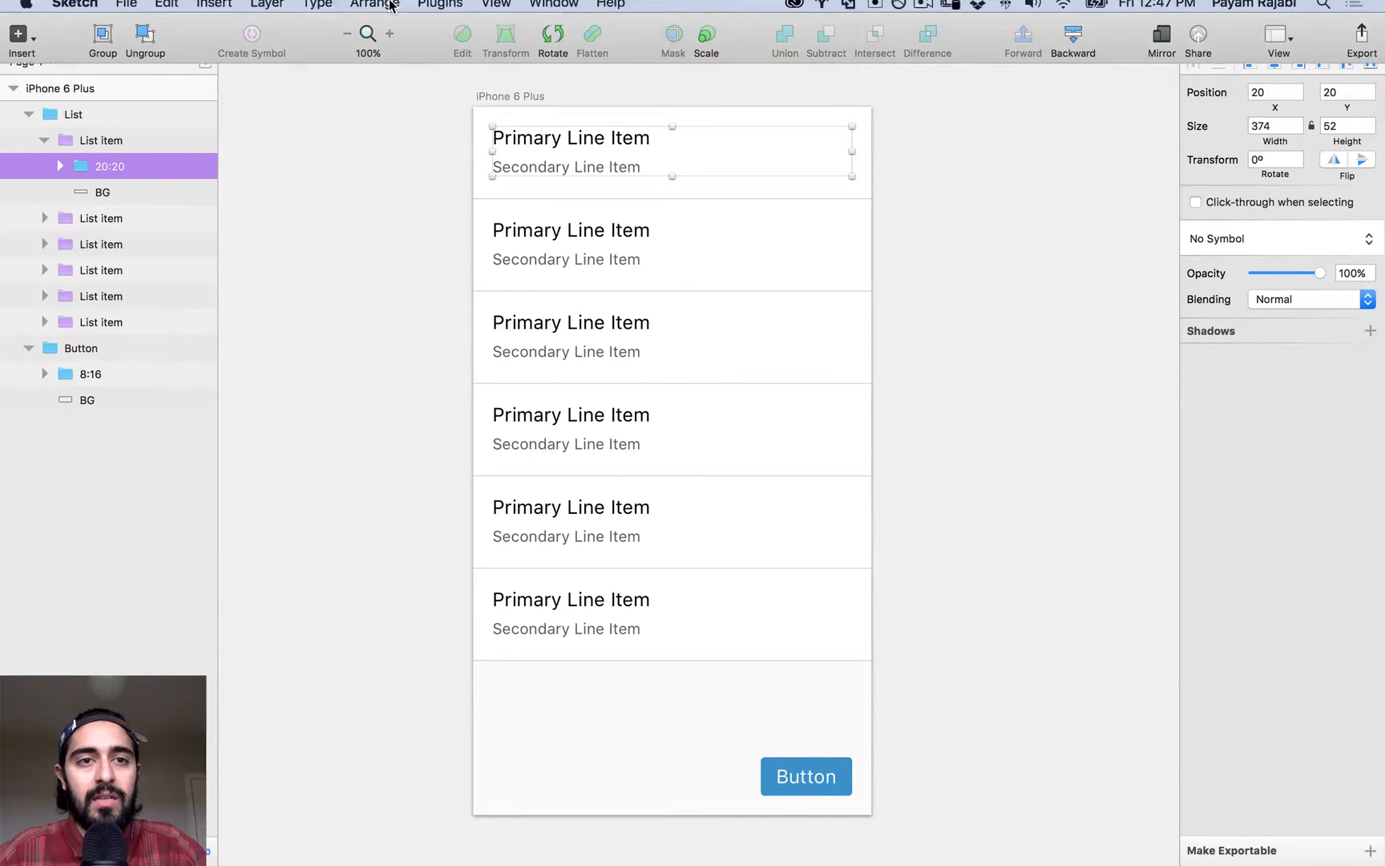
{"action": "left_click", "coordinate": [443, 8]}
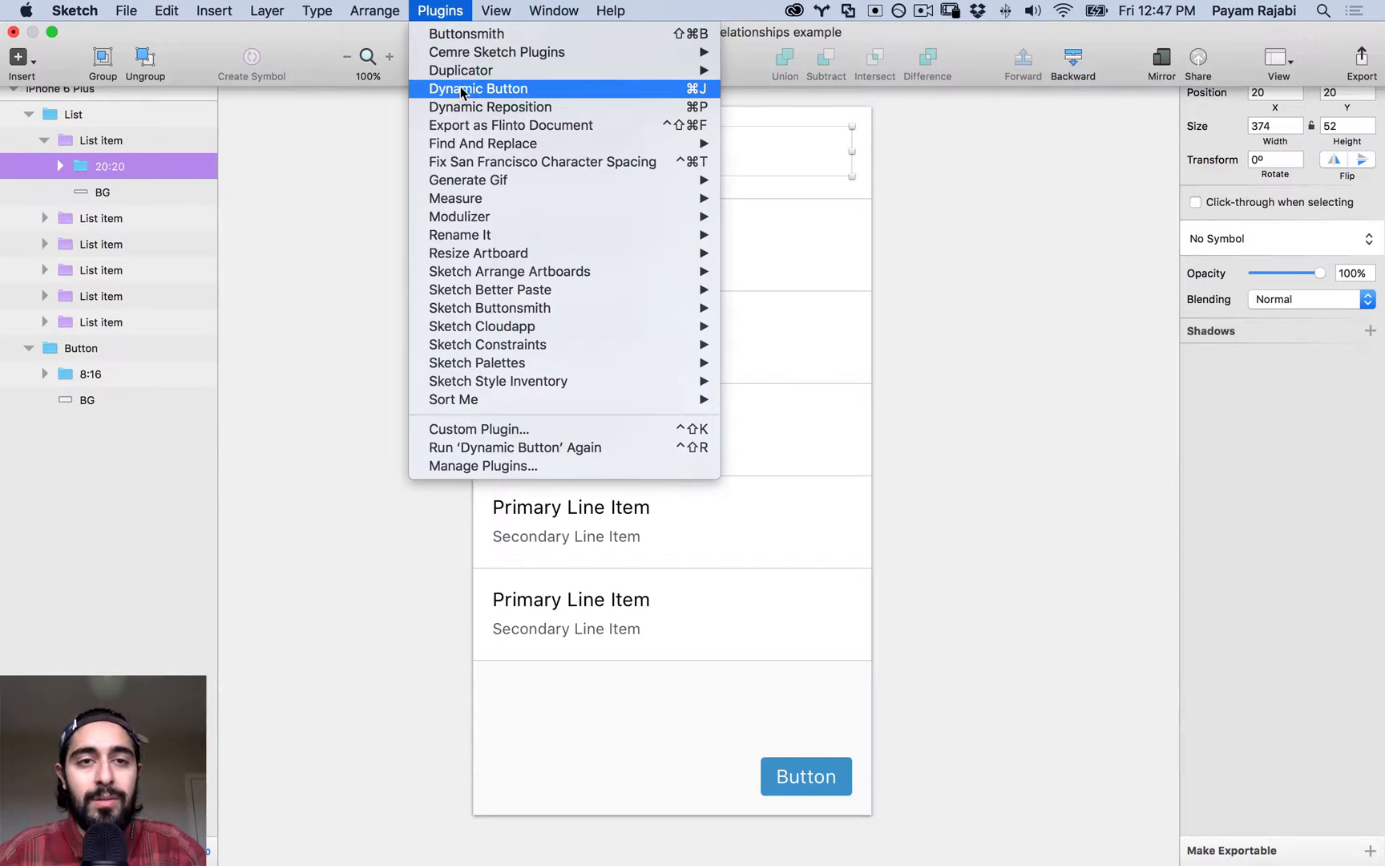
{"action": "left_click", "coordinate": [456, 94]}
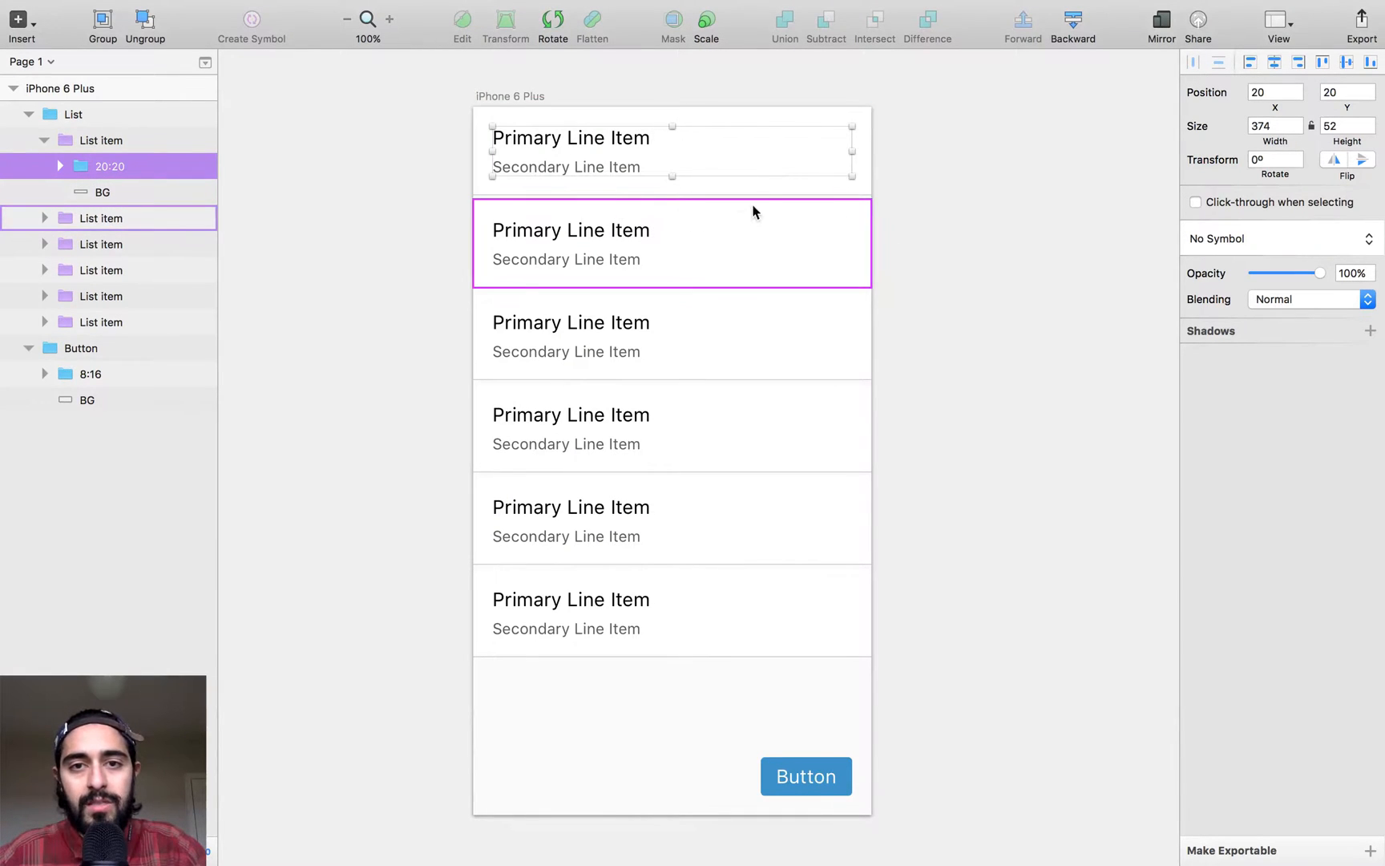
{"action": "left_click", "coordinate": [743, 233]}
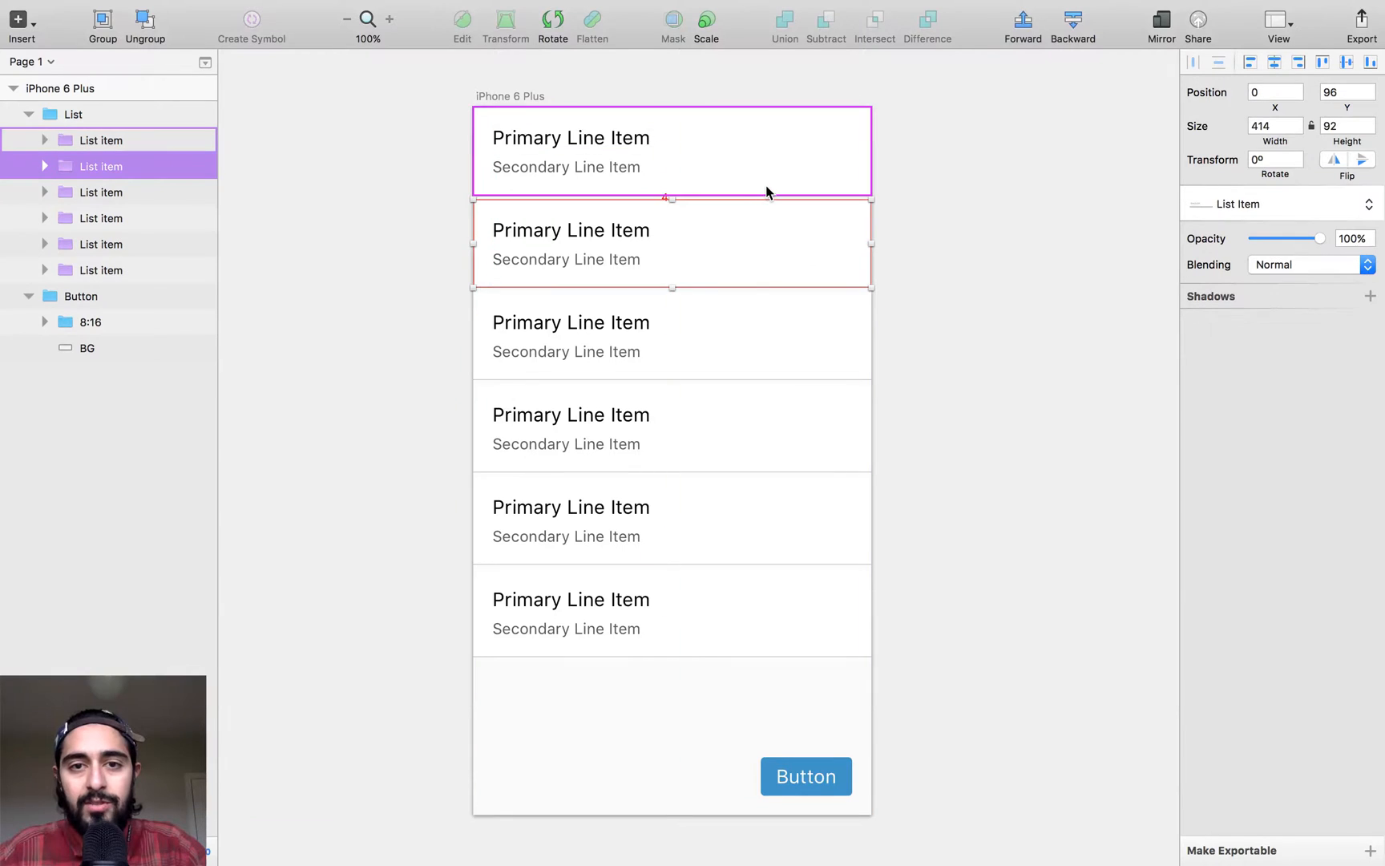
{"action": "key", "text": "alt"}
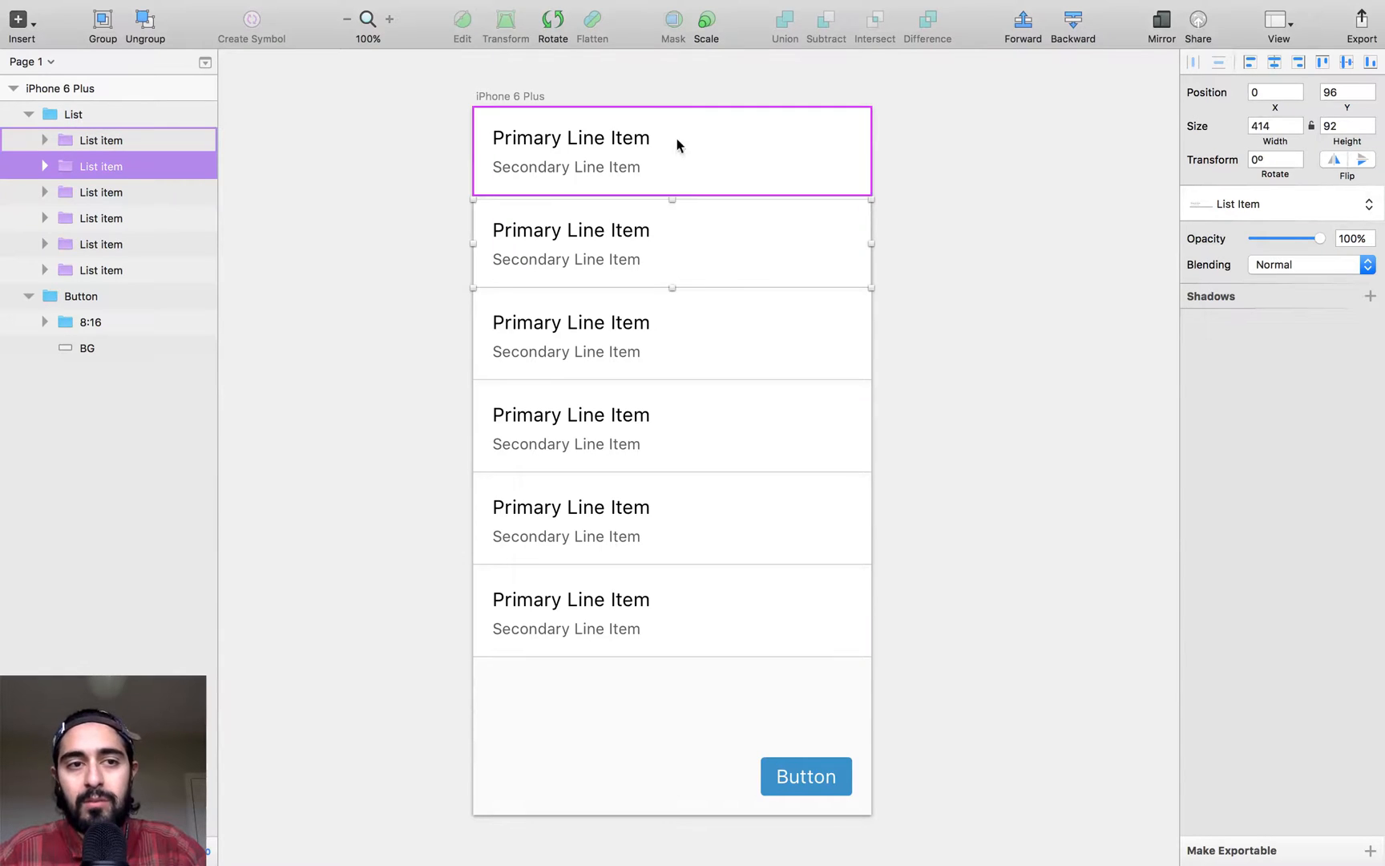
- Apply Stack Children to the List group so its list items sit directly below one another
{"action": "left_click", "coordinate": [108, 120]}
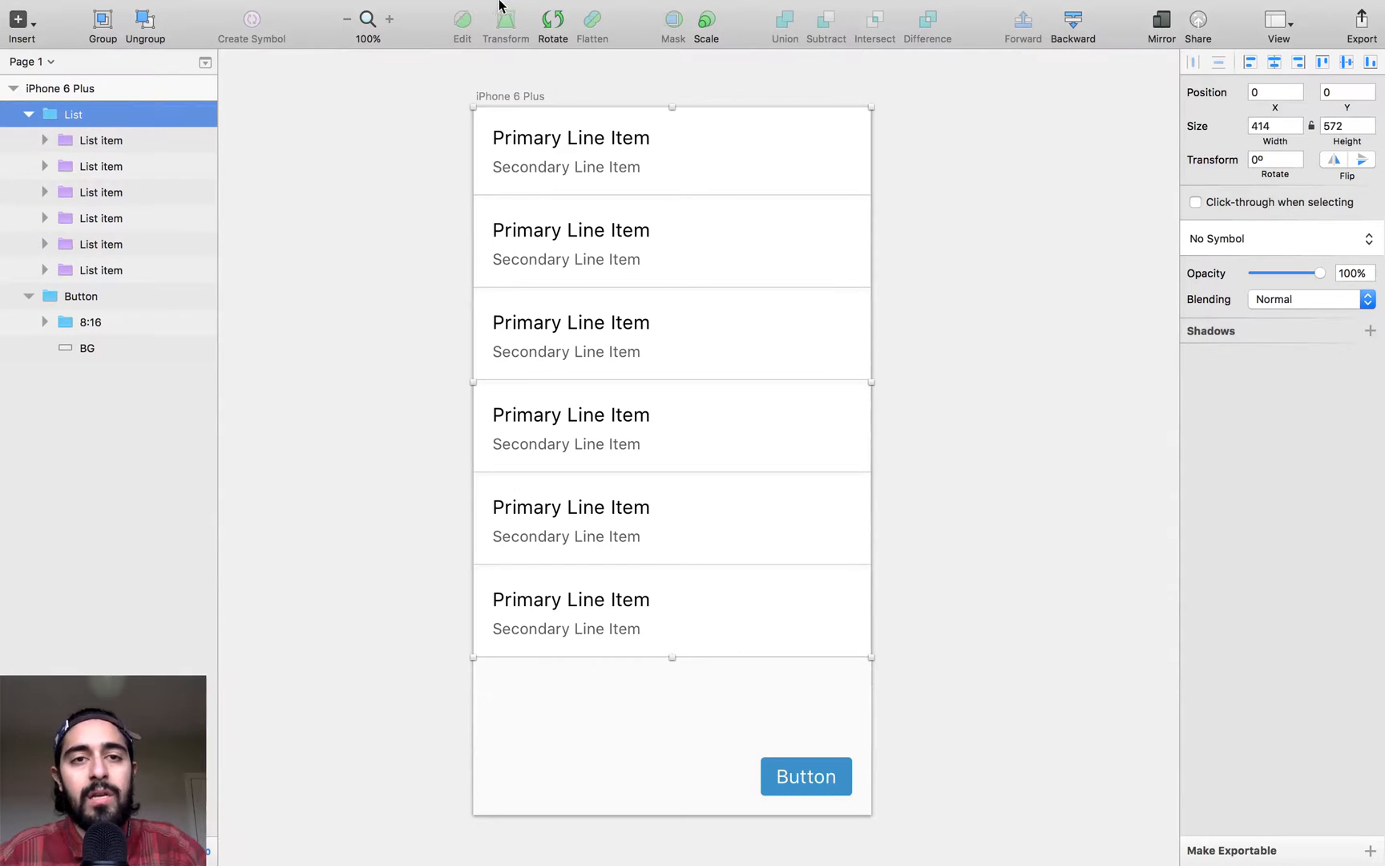
{"action": "mouse_move", "coordinate": [497, 8]}
{"action": "left_click", "coordinate": [453, 10]}
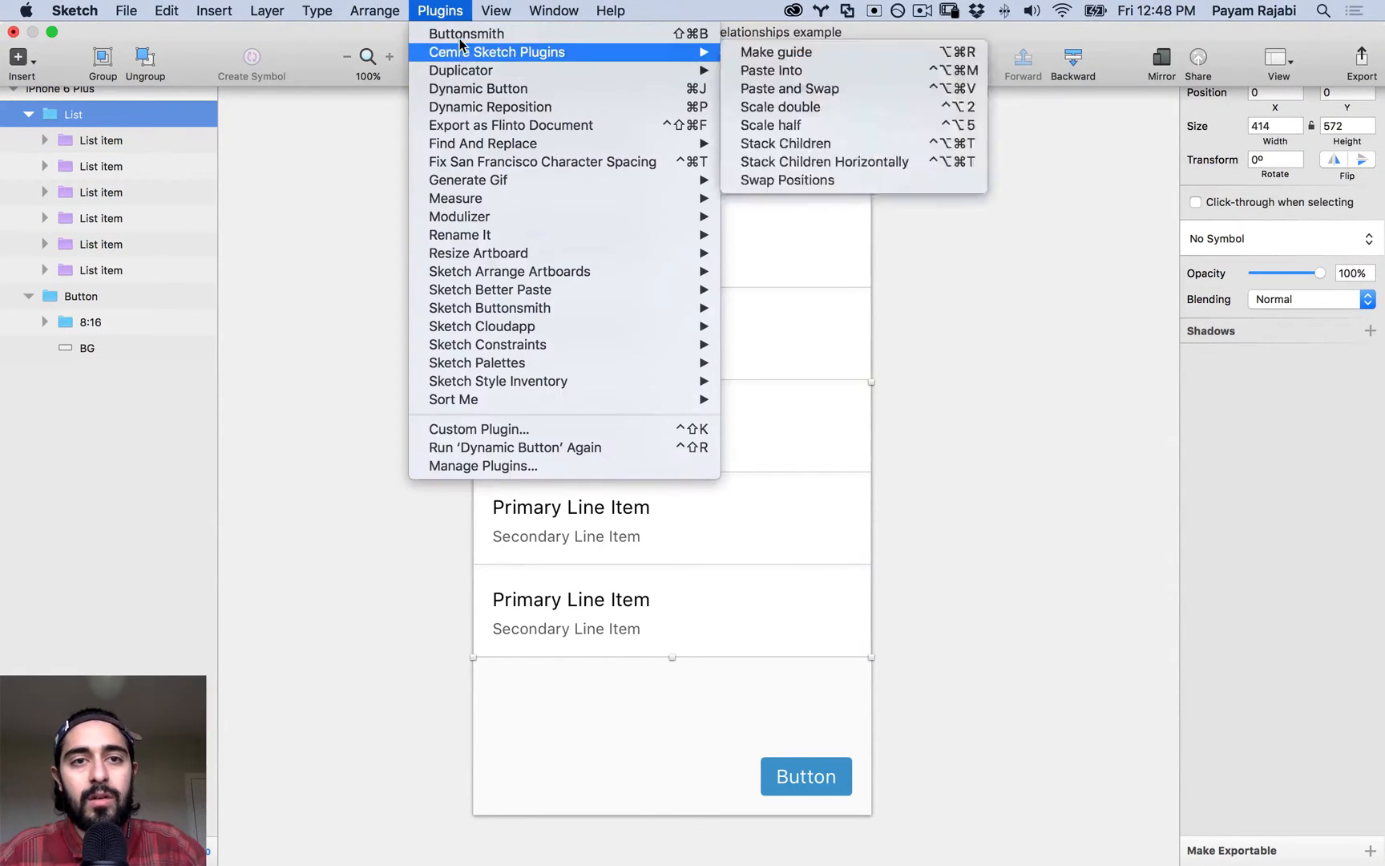
{"action": "mouse_move", "coordinate": [607, 62]}
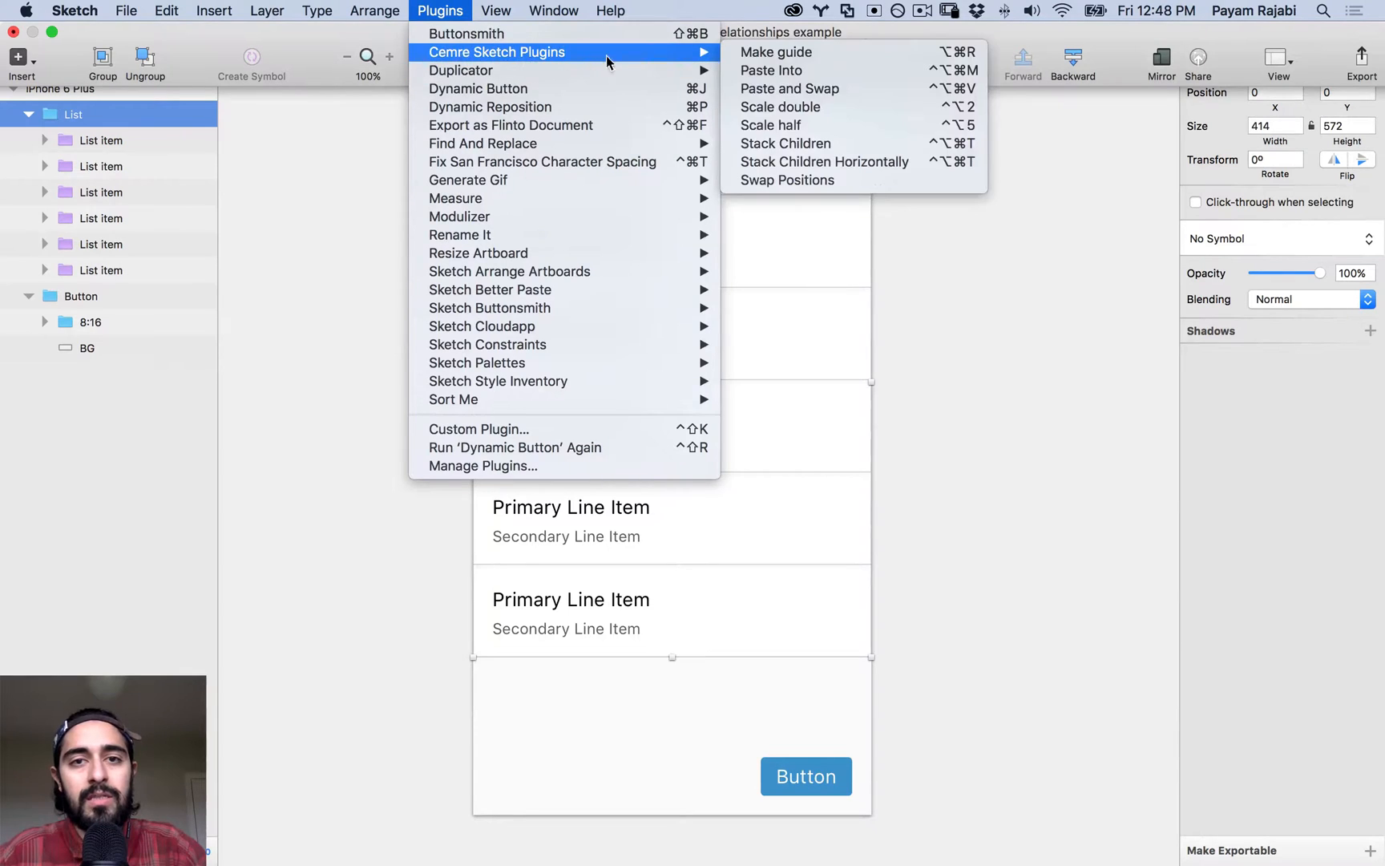
{"action": "left_click", "coordinate": [833, 144]}
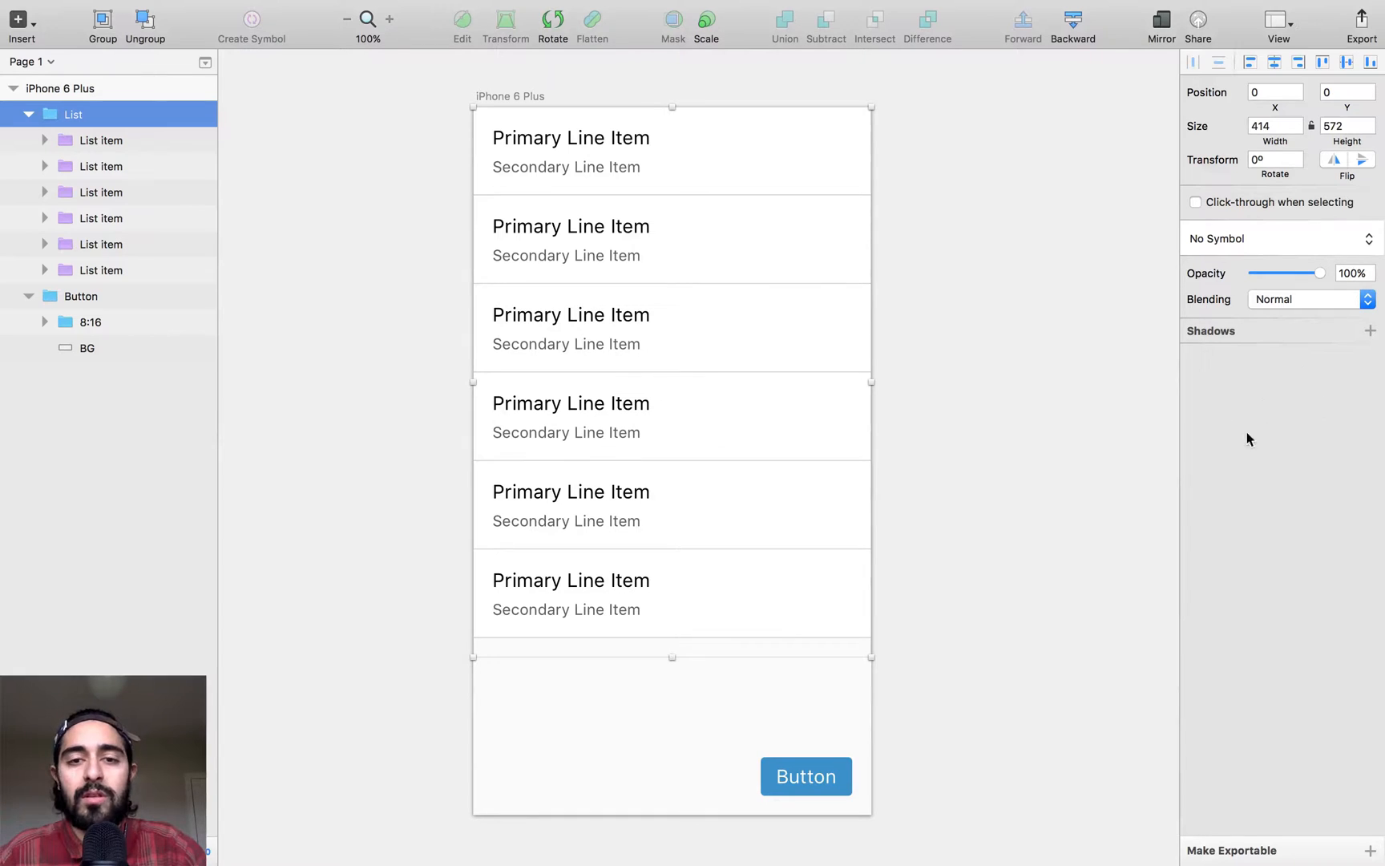
{"action": "left_click", "coordinate": [918, 447]}
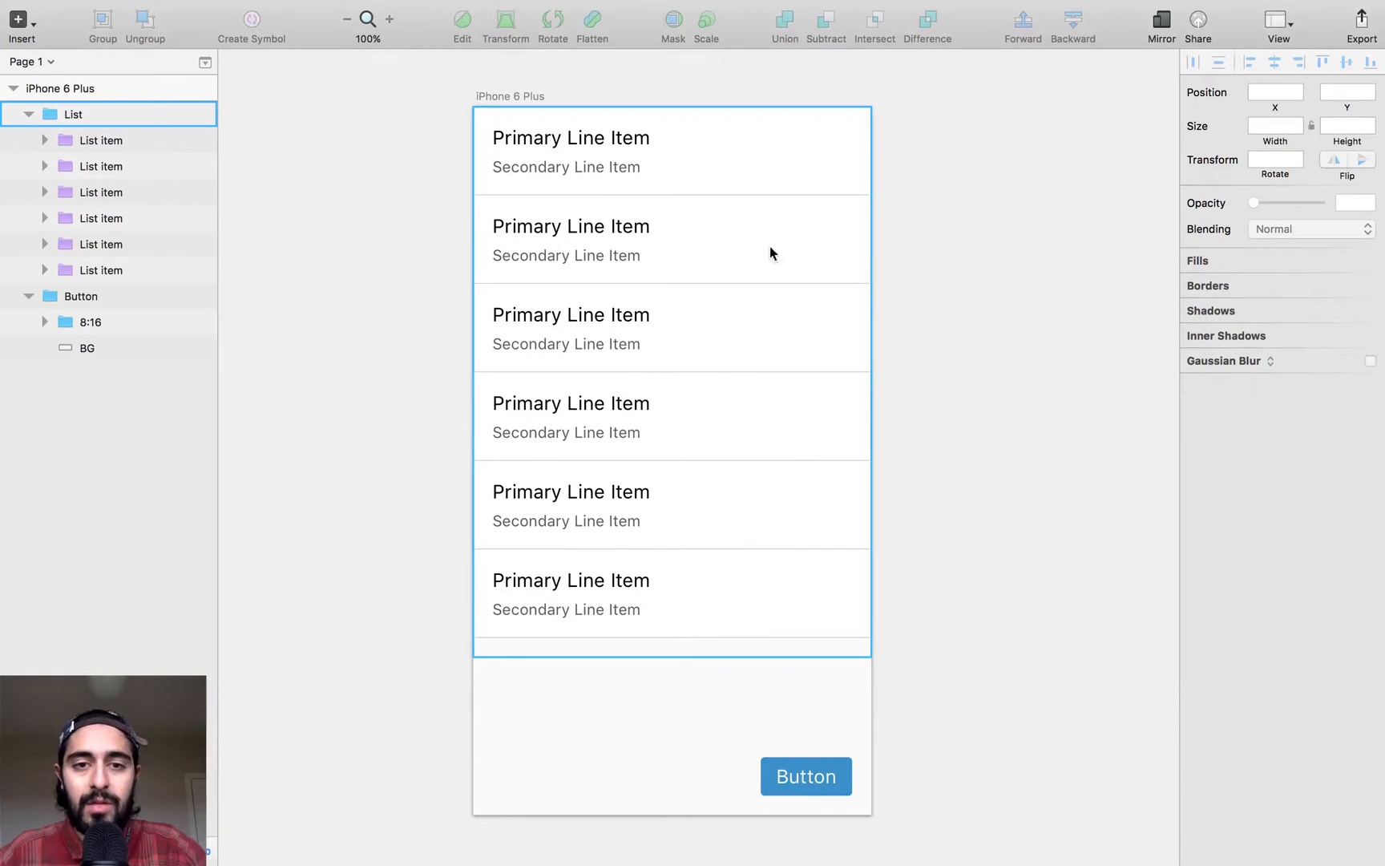
- Replace the blue button's label with a person's full name
{"action": "double_click", "coordinate": [813, 778], "text": "super"}
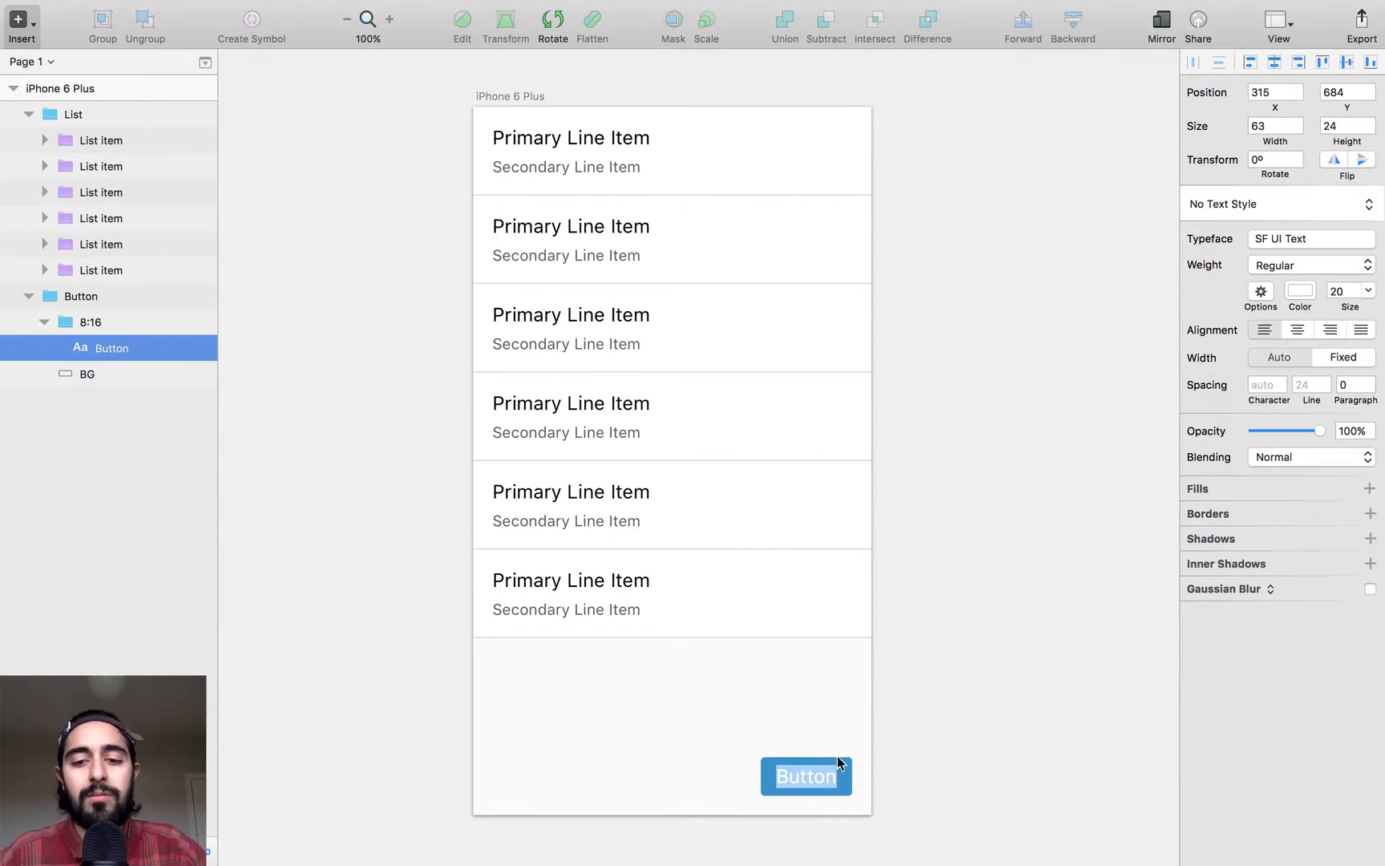
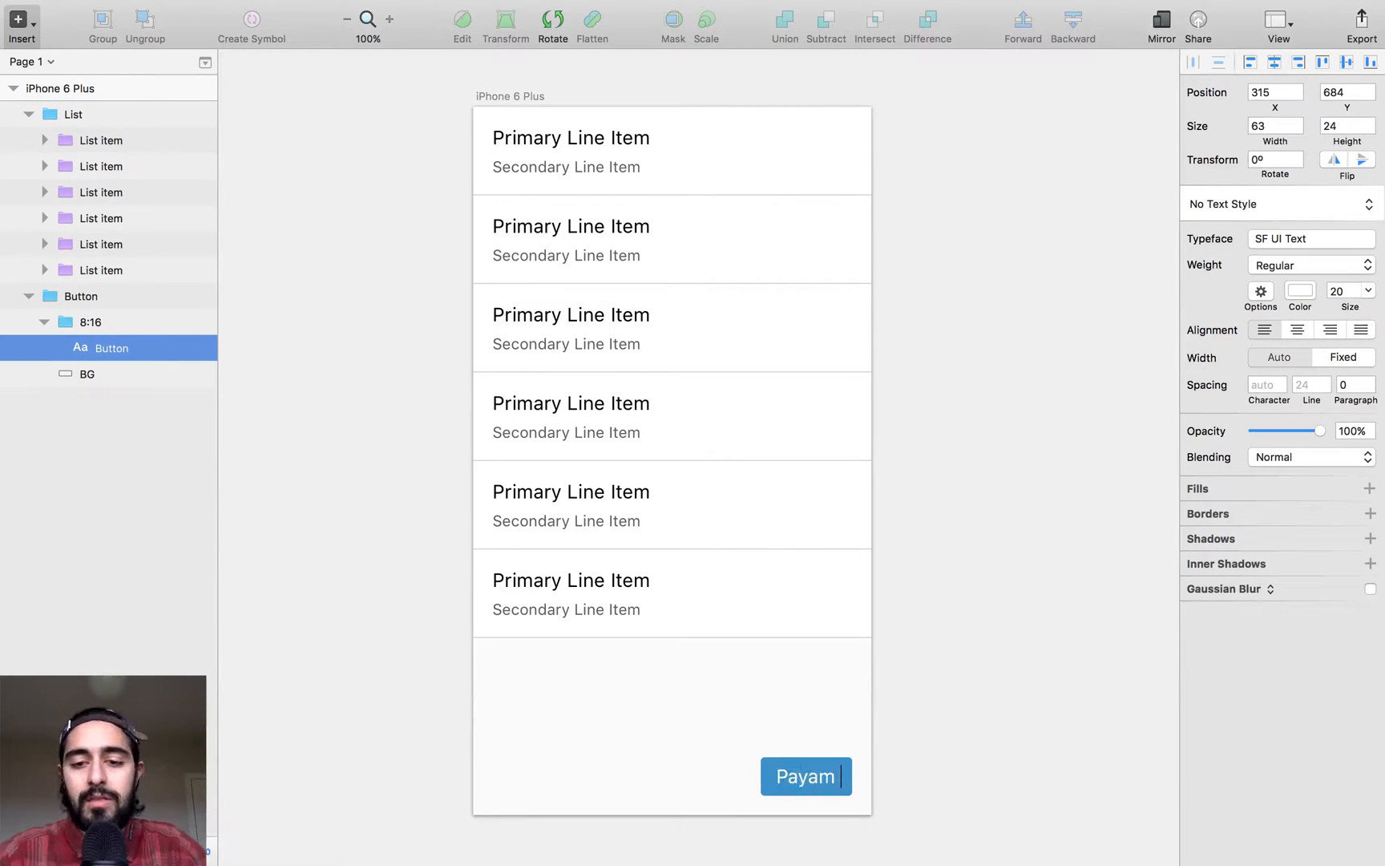
{"action": "key", "text": "Escape"}
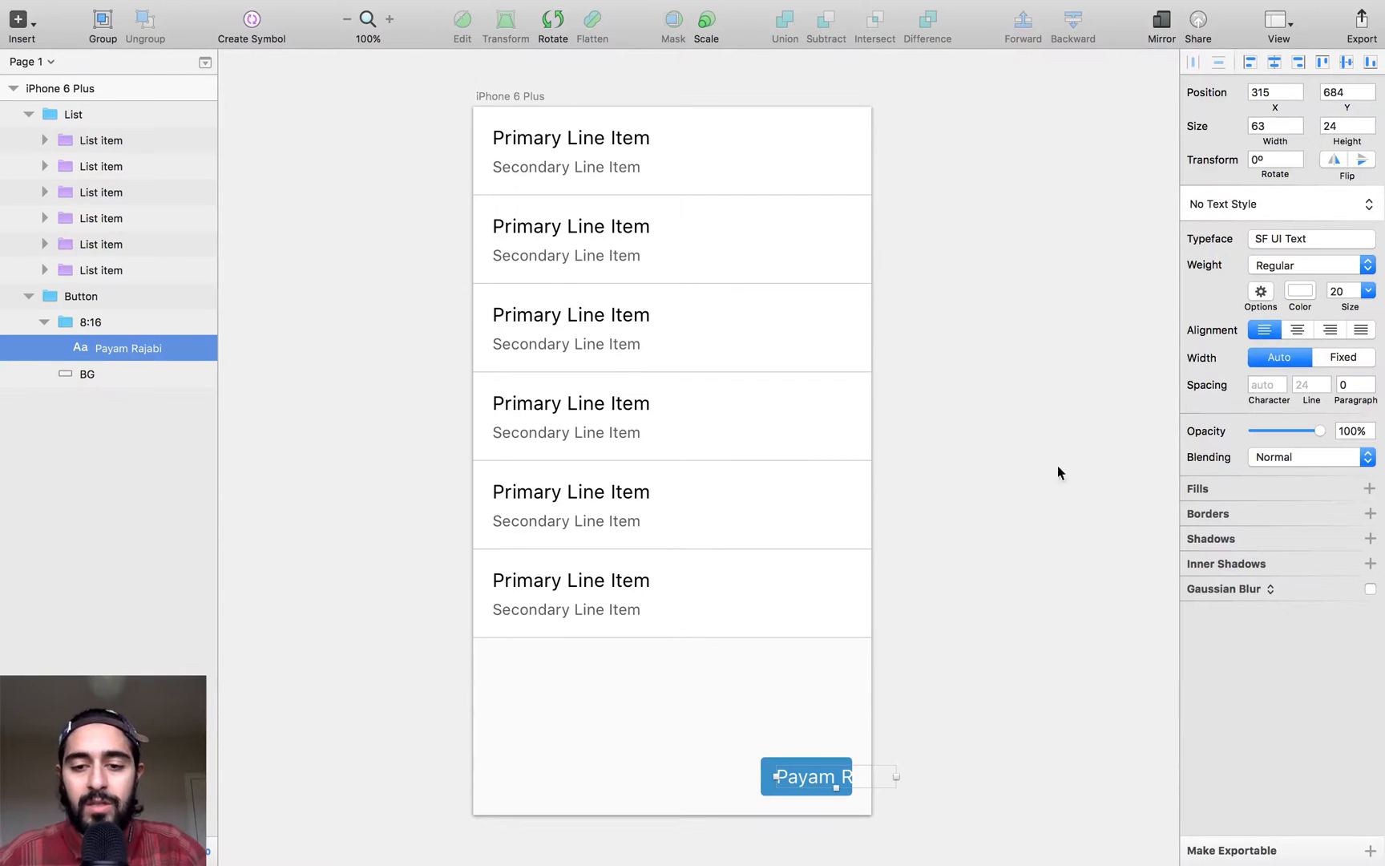
- Refit the button's background around its 8:16 text group, place the button at X 237, and measure its margins to the artboard
{"action": "left_click", "coordinate": [100, 322]}
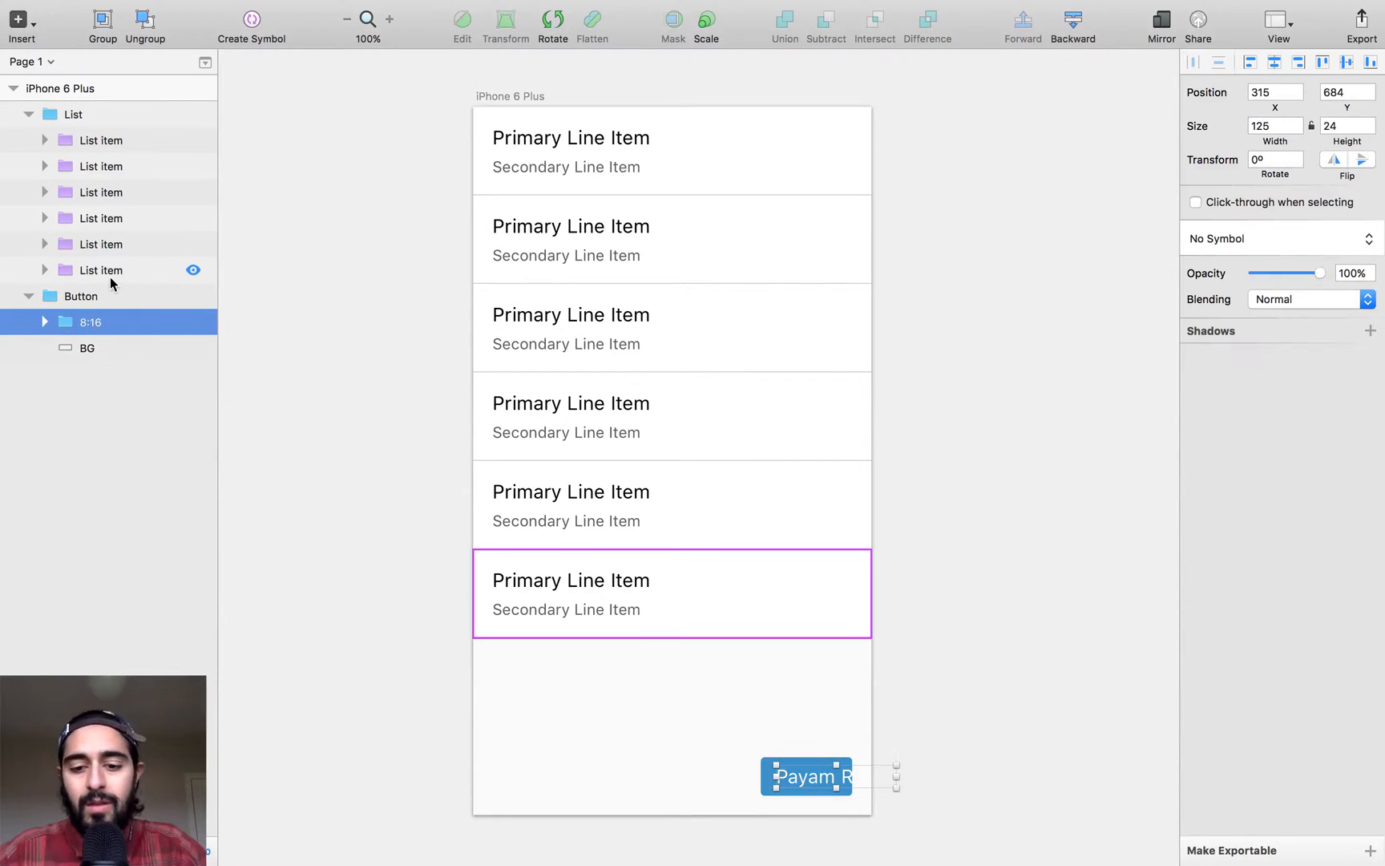
{"action": "left_click_drag", "start_coordinate": [712, 730], "coordinate": [1018, 856]}
{"action": "left_click_drag", "start_coordinate": [851, 783], "coordinate": [792, 773]}
{"action": "key", "text": "alt"}
{"action": "key", "text": "Left"}
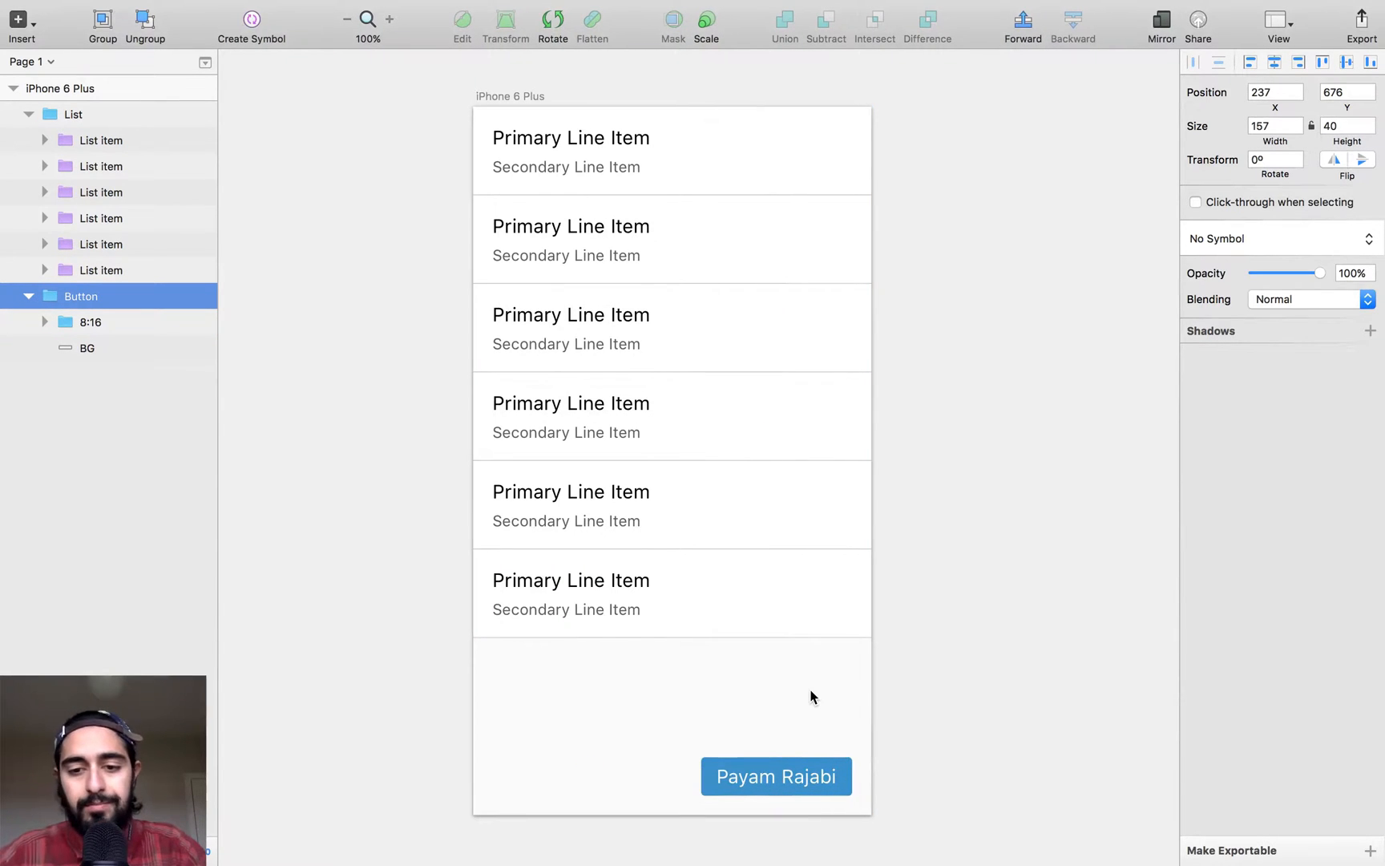
{"action": "key", "text": "alt"}
{"action": "key", "text": "alt"}
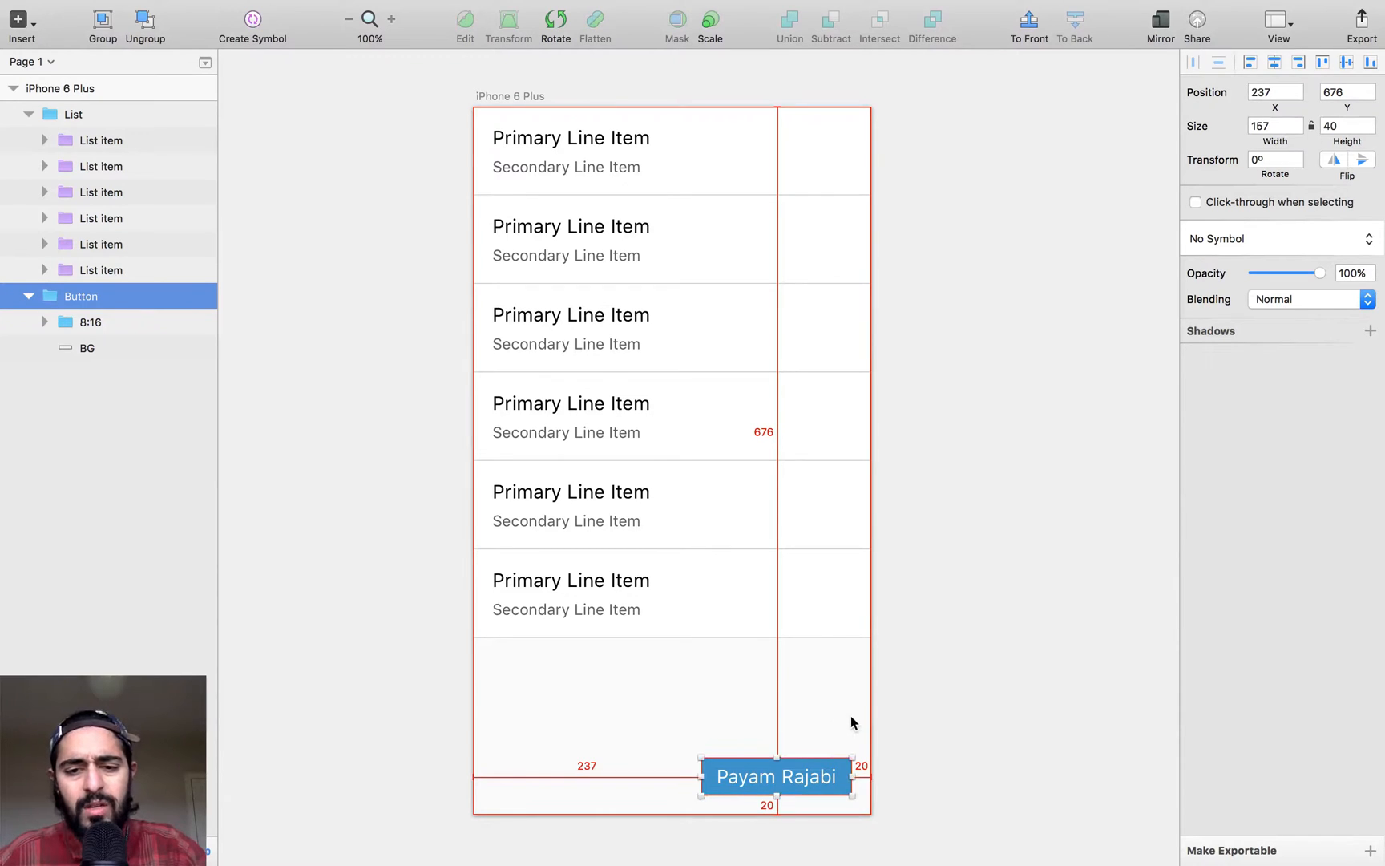
- Examine the padding between the button's 8:16 text group and its BG rectangle up close
{"action": "left_click", "coordinate": [107, 324]}
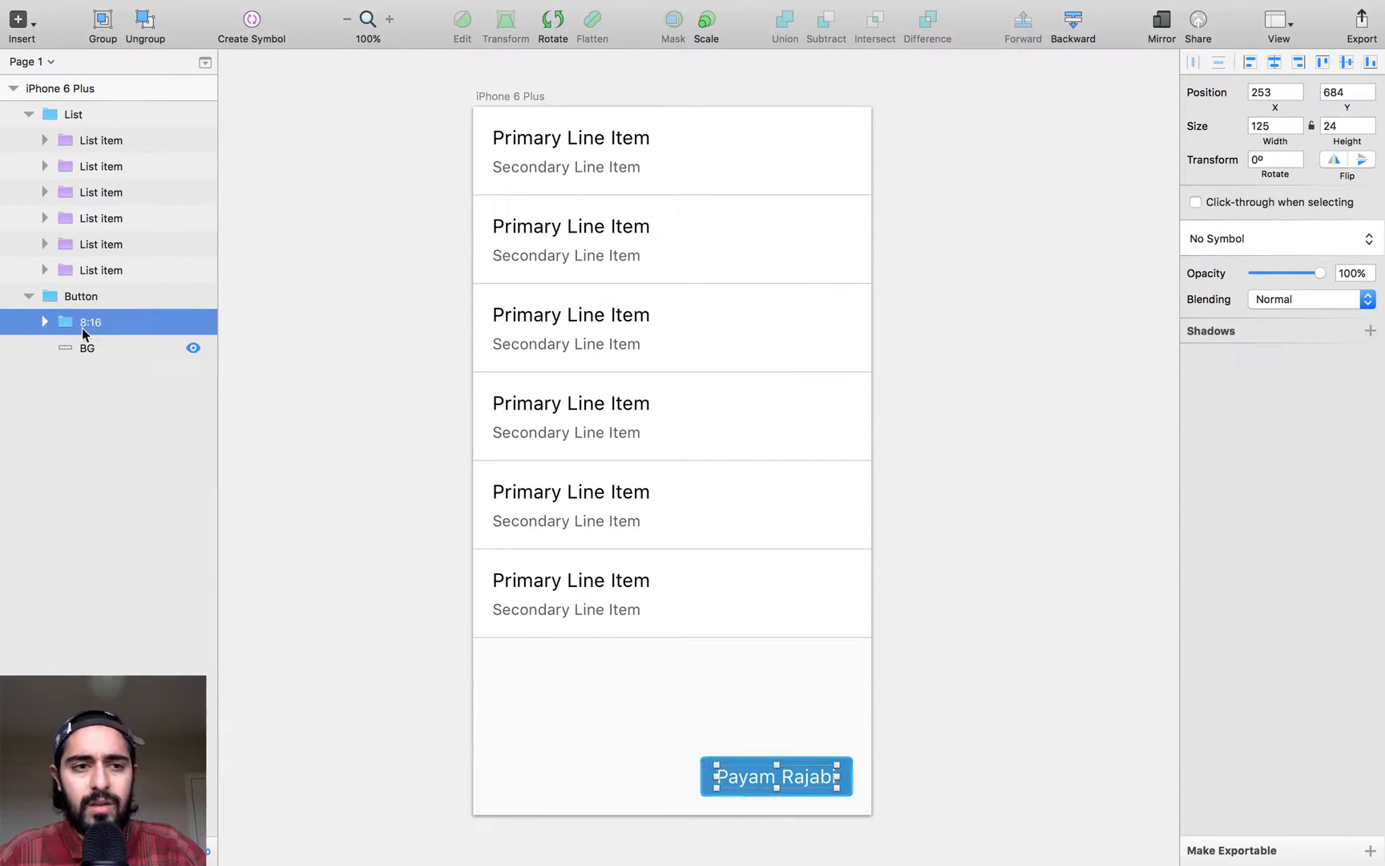
{"action": "left_click", "coordinate": [108, 351]}
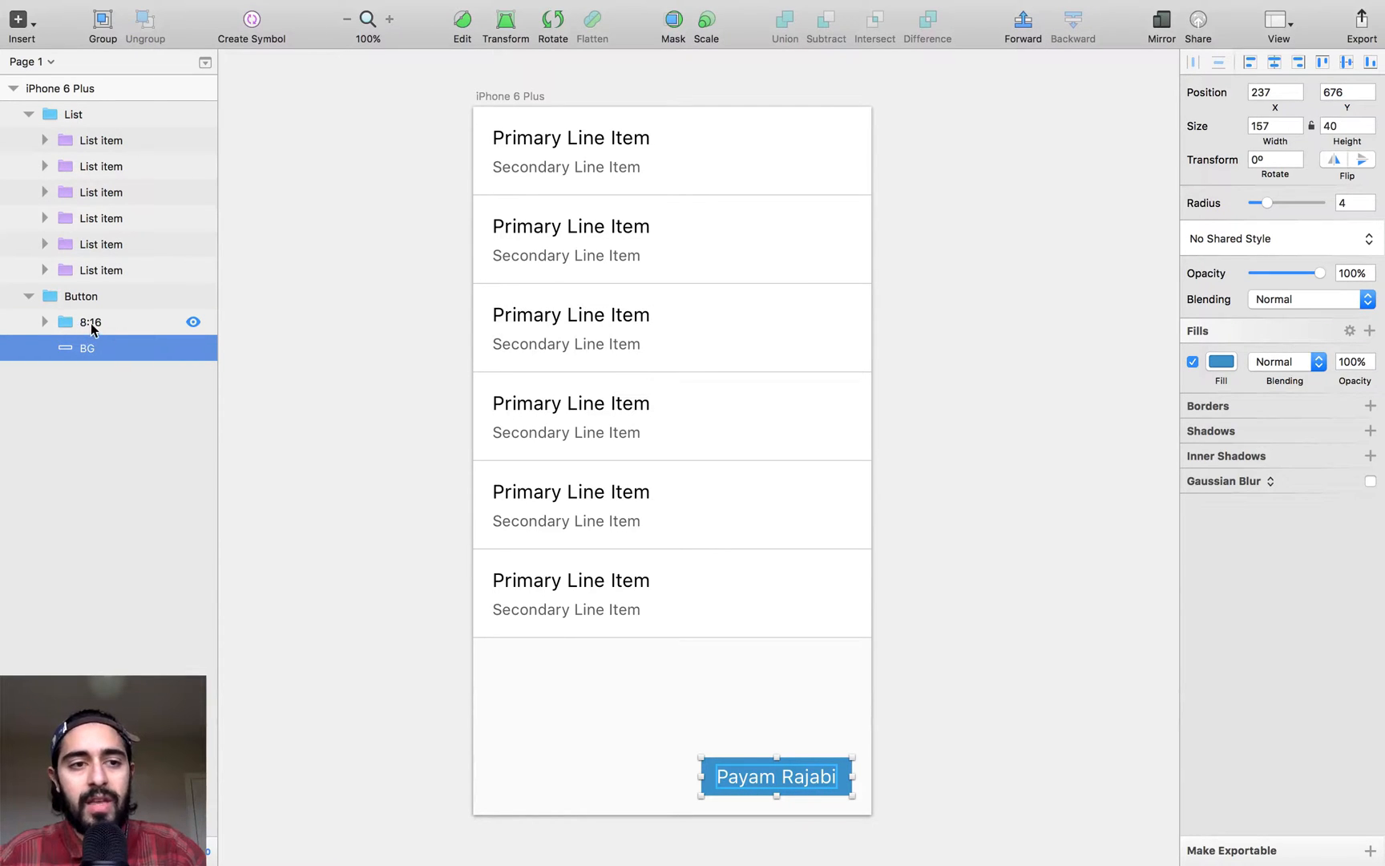
{"action": "key", "text": "super+2"}
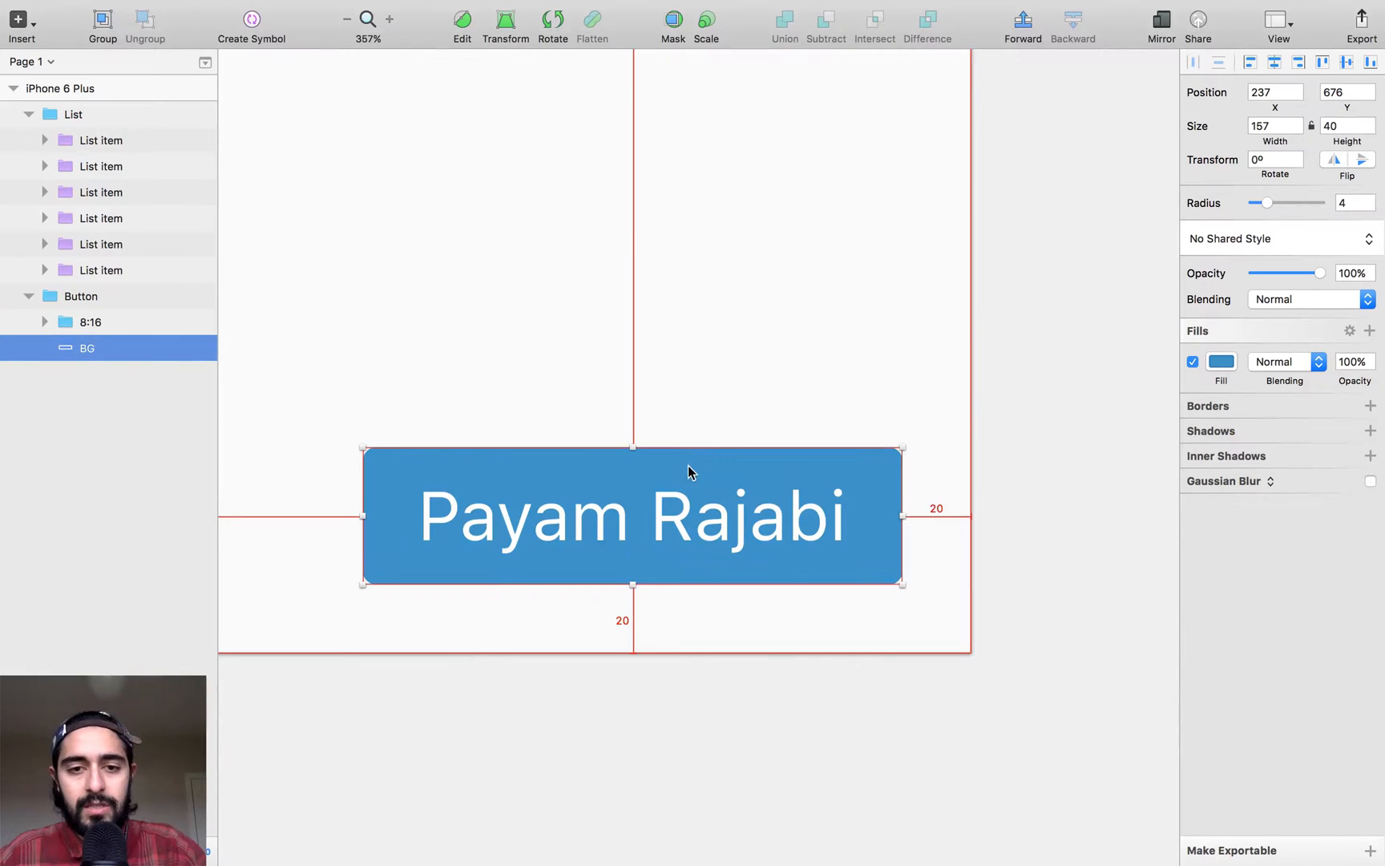
{"action": "left_click", "coordinate": [692, 502]}
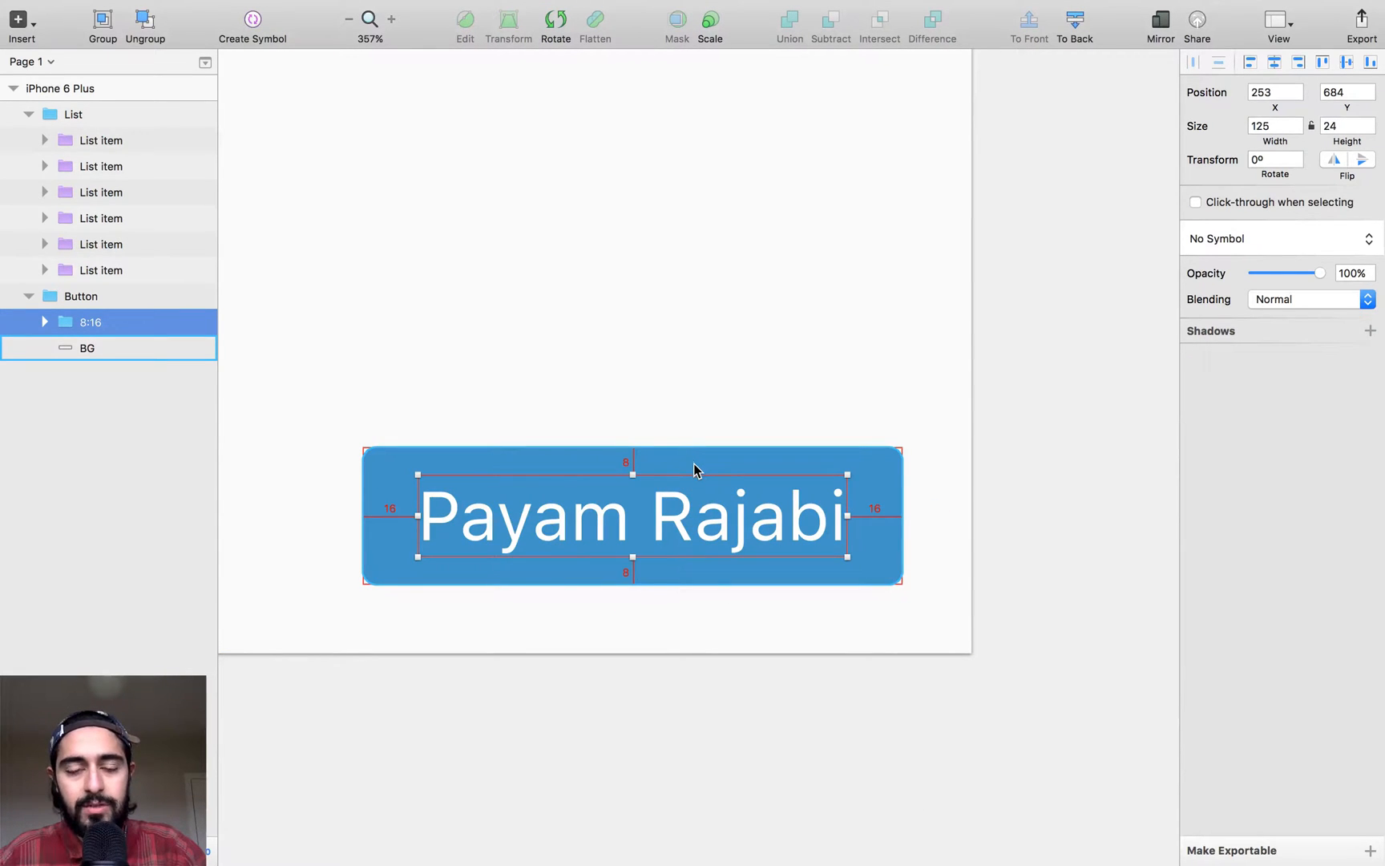
{"action": "left_click", "coordinate": [934, 449]}
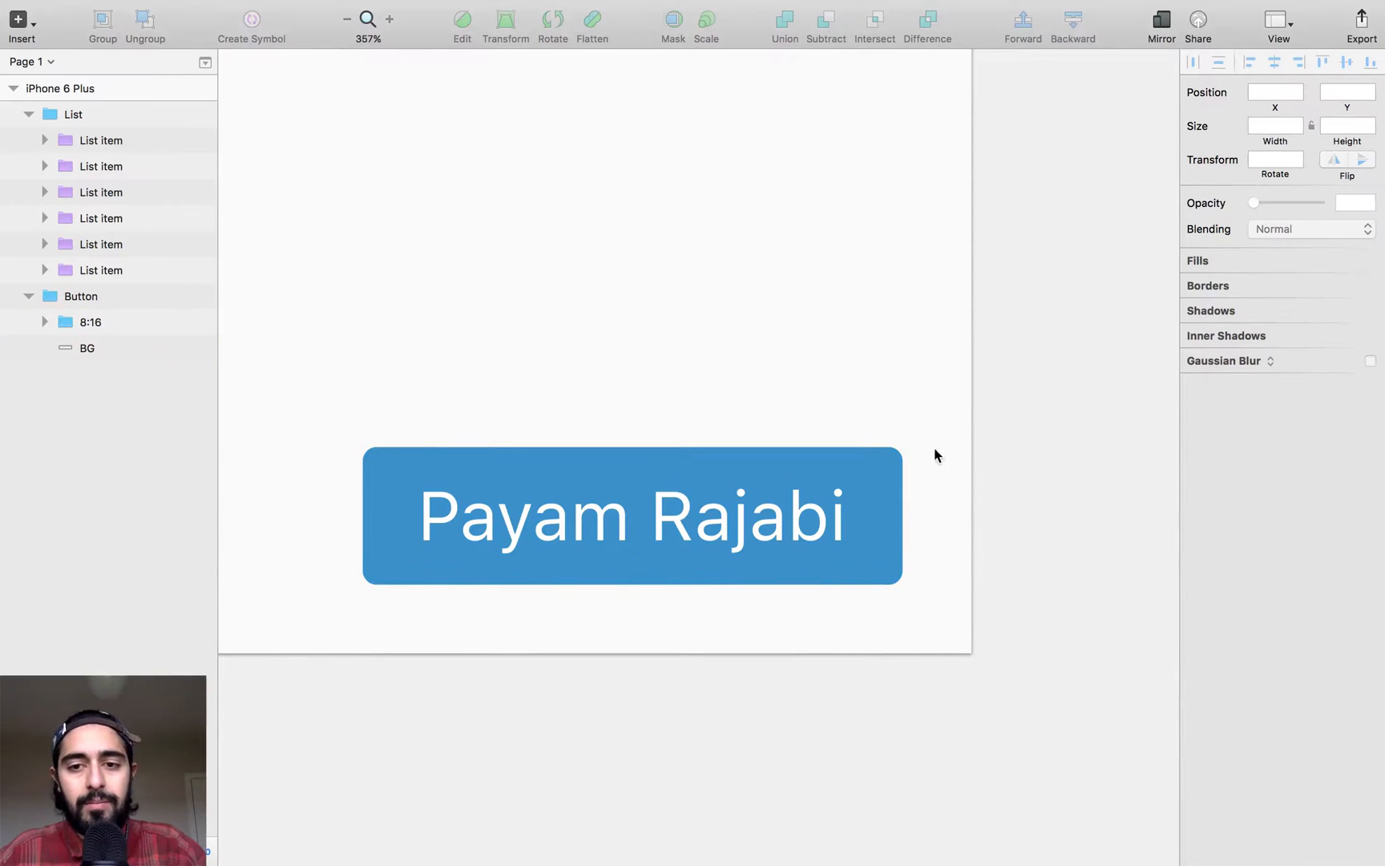
- Return the list mock to 100% zoom, view the Shopify mock again, and switch to the Figma example with the coloured rectangle stack
{"action": "key", "text": "super+0"}
{"action": "scroll", "coordinate": [900, 428], "scroll_direction": "up", "scroll_amount": 10}
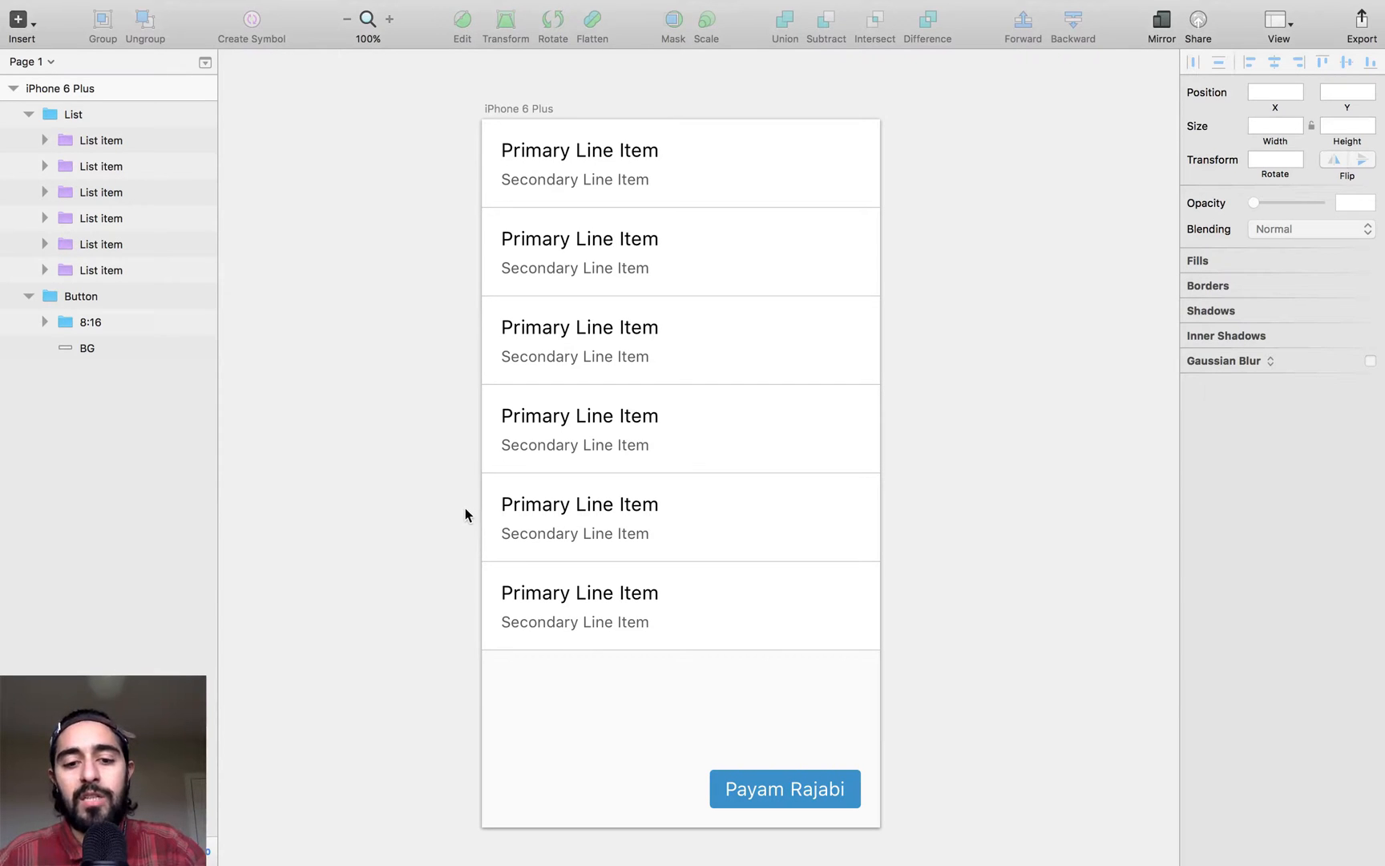
{"action": "key", "text": "ctrl+Left"}
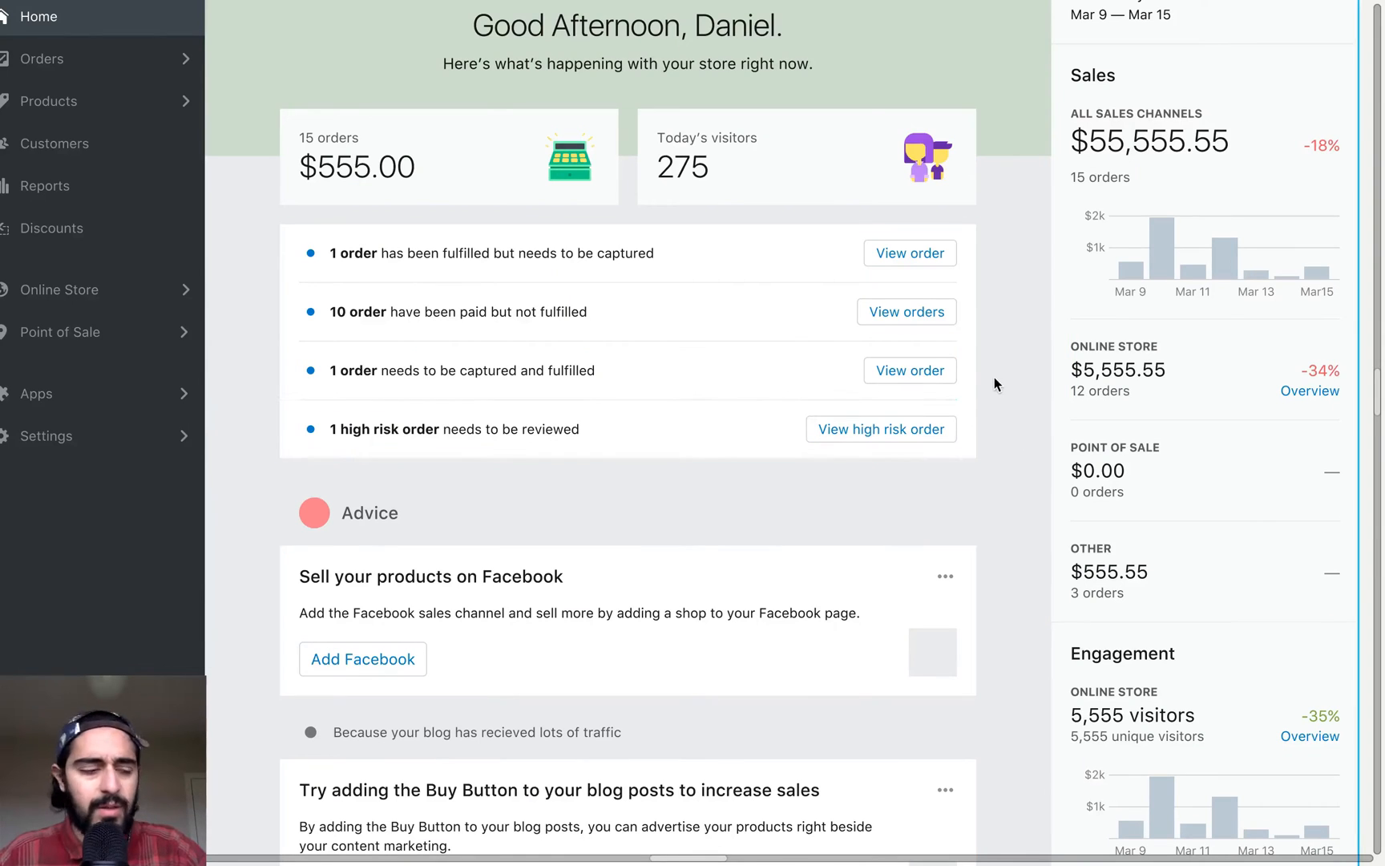
{"action": "key", "text": "ctrl+Right"}
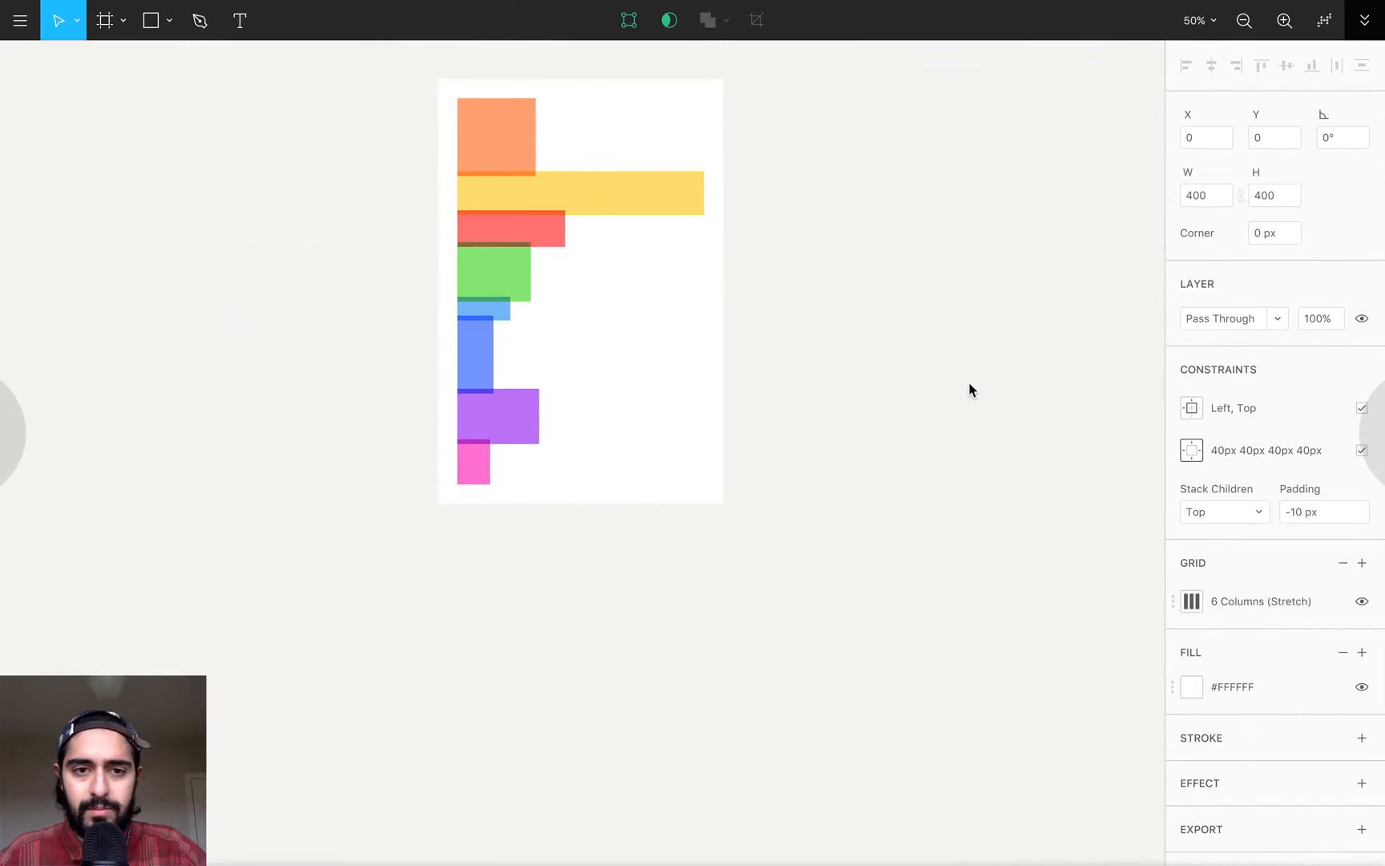